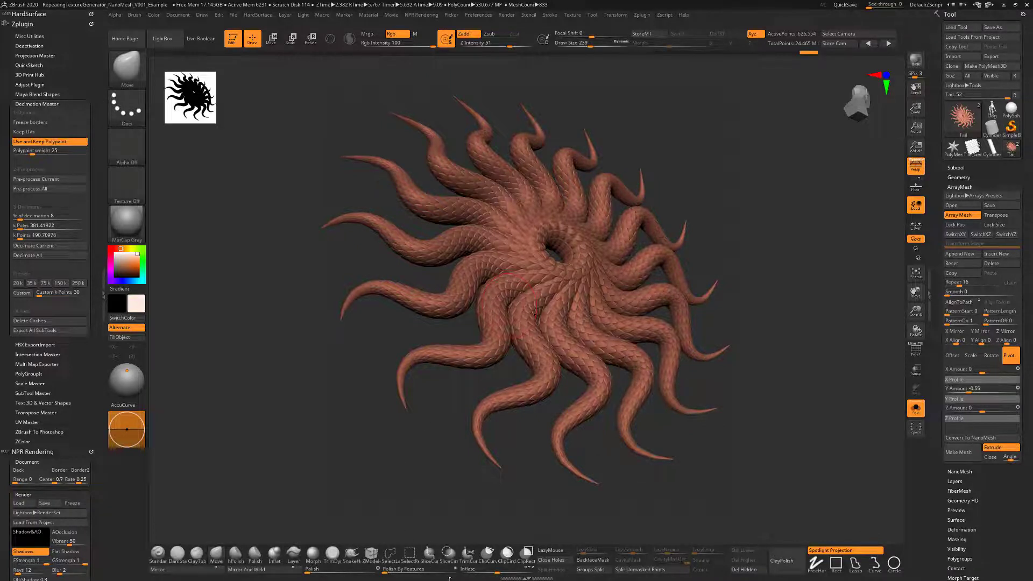
Switch to Photoshop to examine the grayscale diamond, dragon-scale and turtle-skin tiling textures, and return to ZBrush.
key("super")
mouse_move(500, 576)
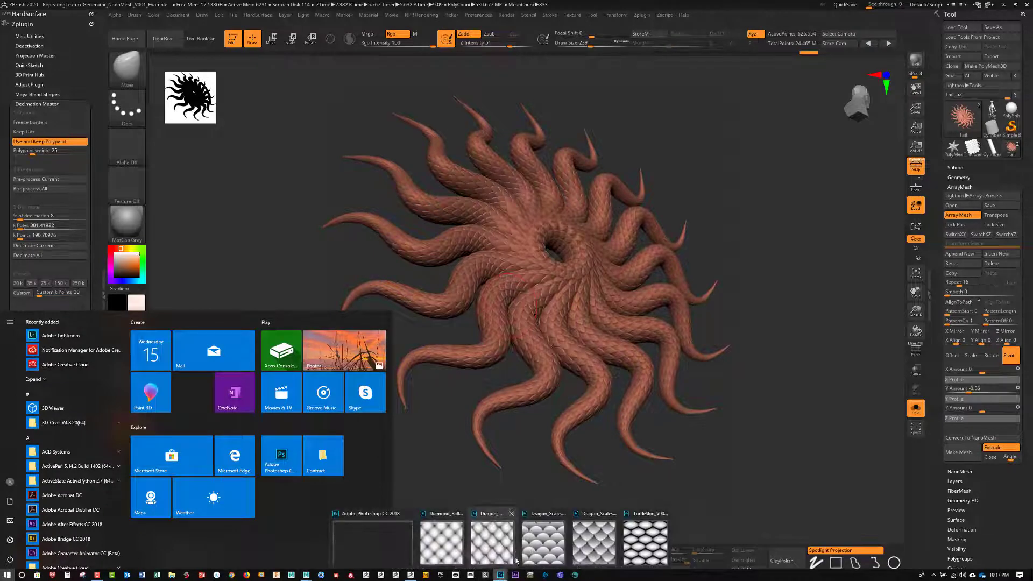
left_click(492, 550)
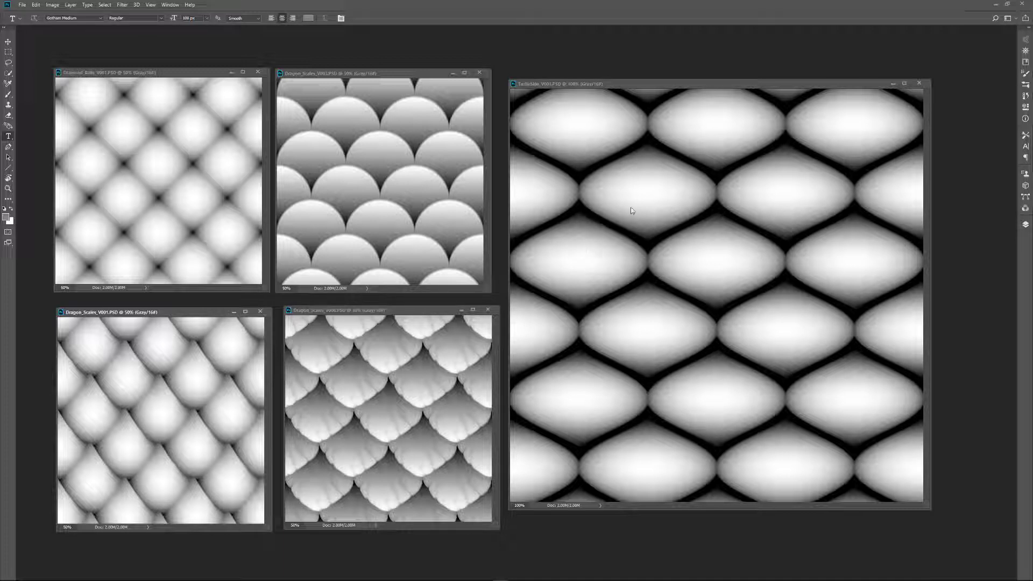
left_click(996, 4)
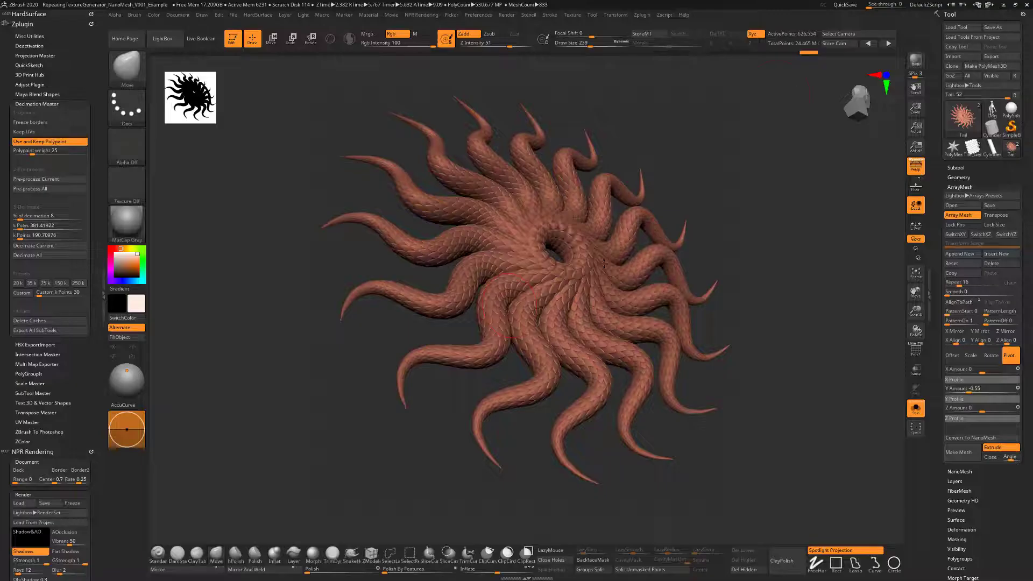
Switch to Maya and select the Tile_Generator object.
key("super")
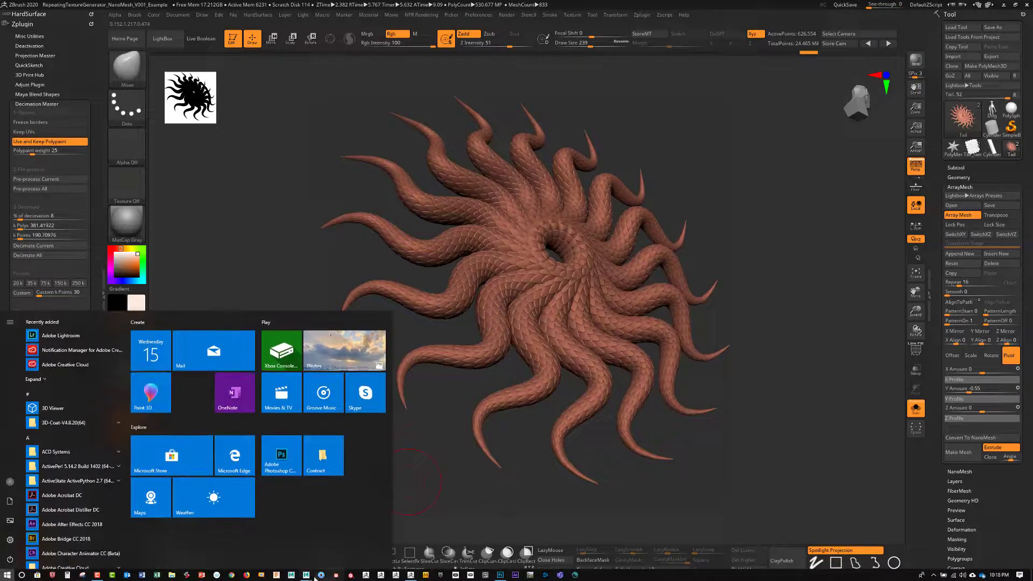
left_click(312, 575)
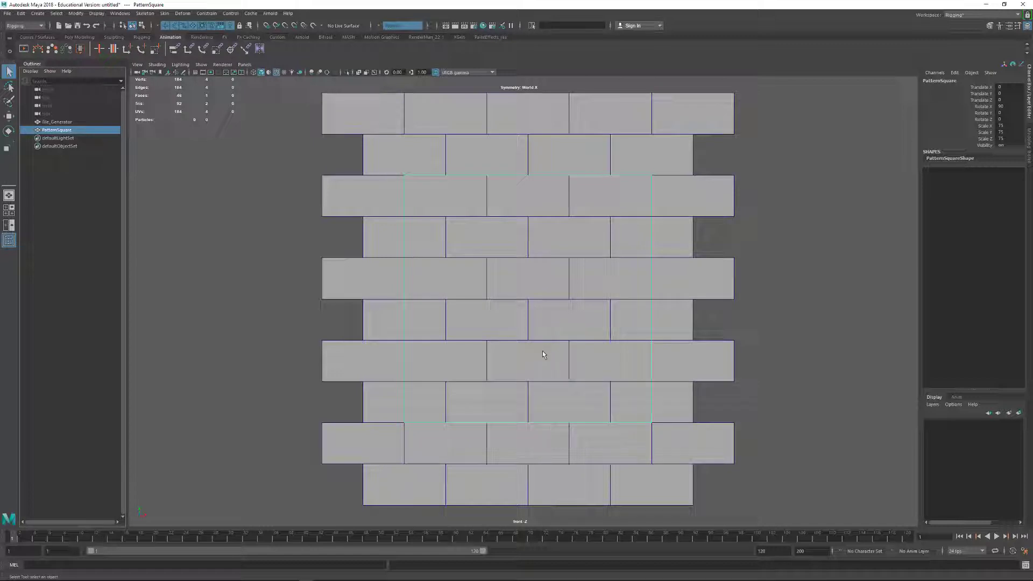
left_click(60, 122)
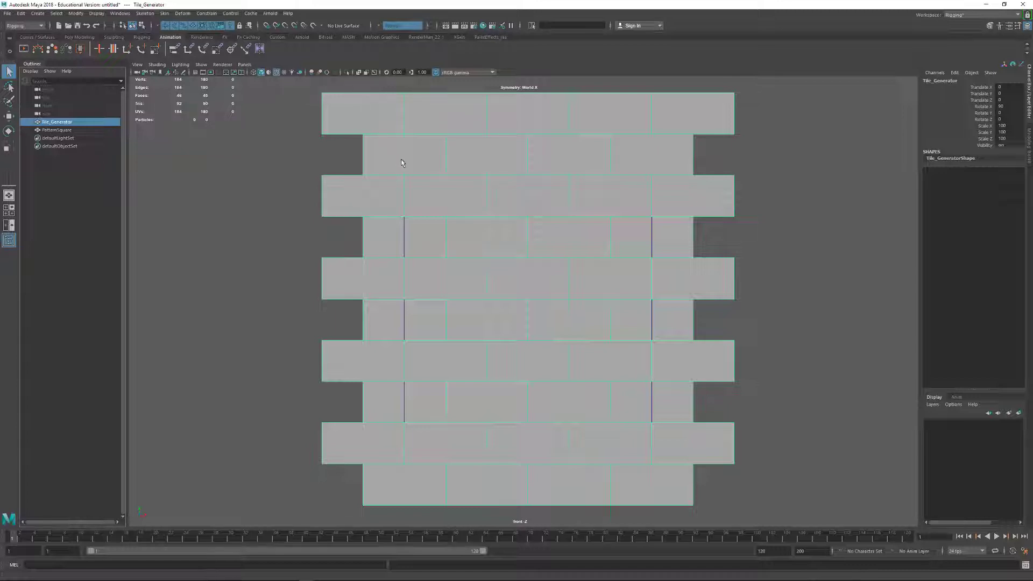
Try moving individual tile faces of Tile_Generator in the top two rows, undoing each move.
key("F11")
left_click(369, 127)
key("w")
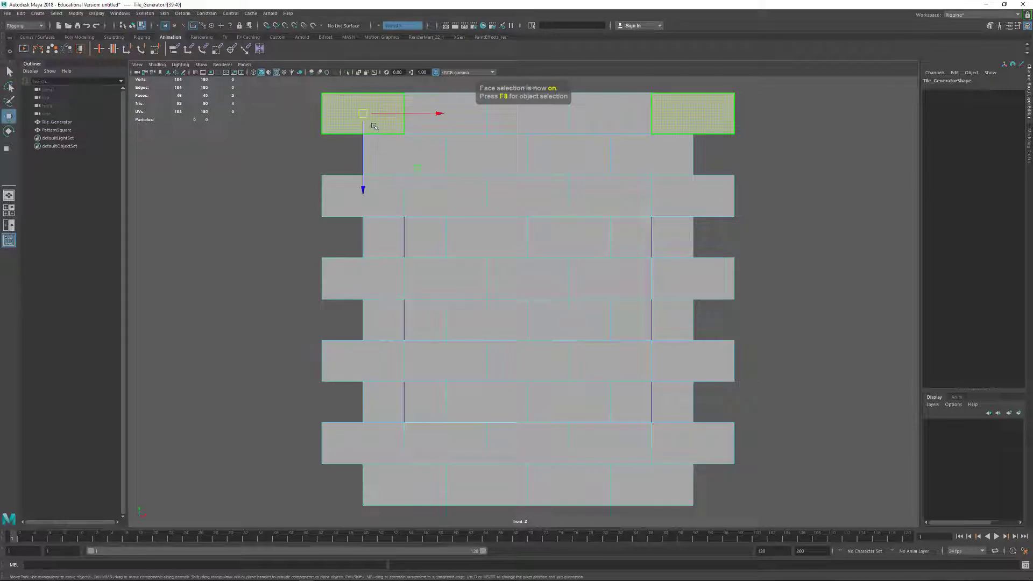
left_click_drag(365, 117, 297, 123)
left_click_drag(324, 115, 396, 114)
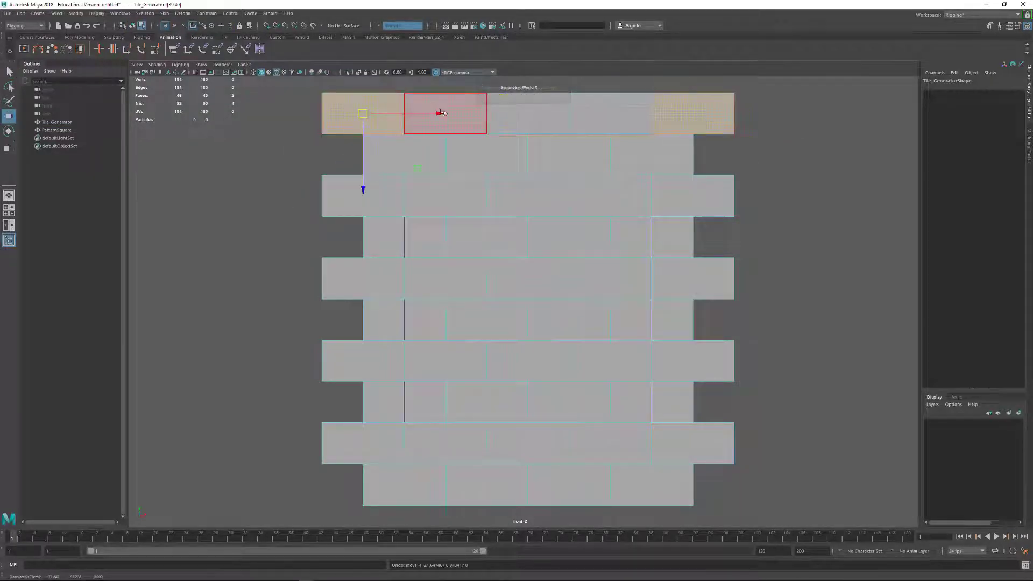
left_click(459, 117)
mouse_move(459, 119)
left_mouse_down()
mouse_move(440, 123)
mouse_move(438, 146)
mouse_move(445, 115)
left_mouse_up()
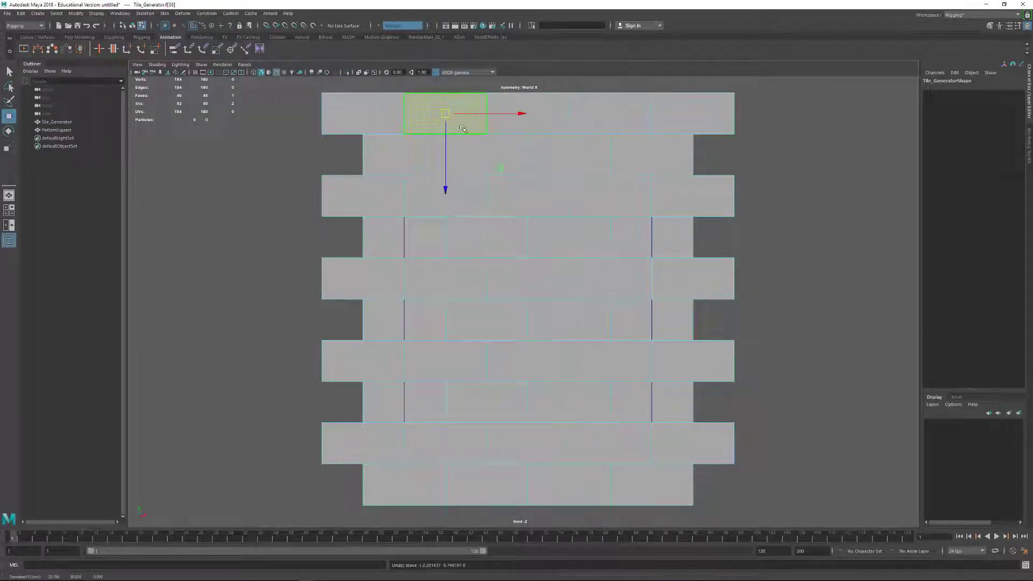
left_click(529, 118)
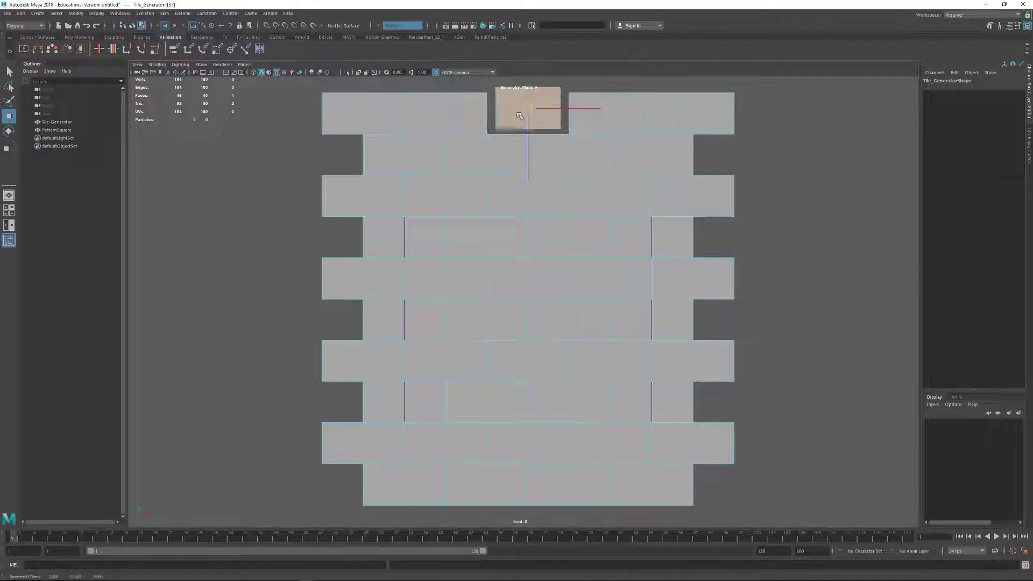
left_click(417, 166)
left_click_drag(417, 166, 405, 197)
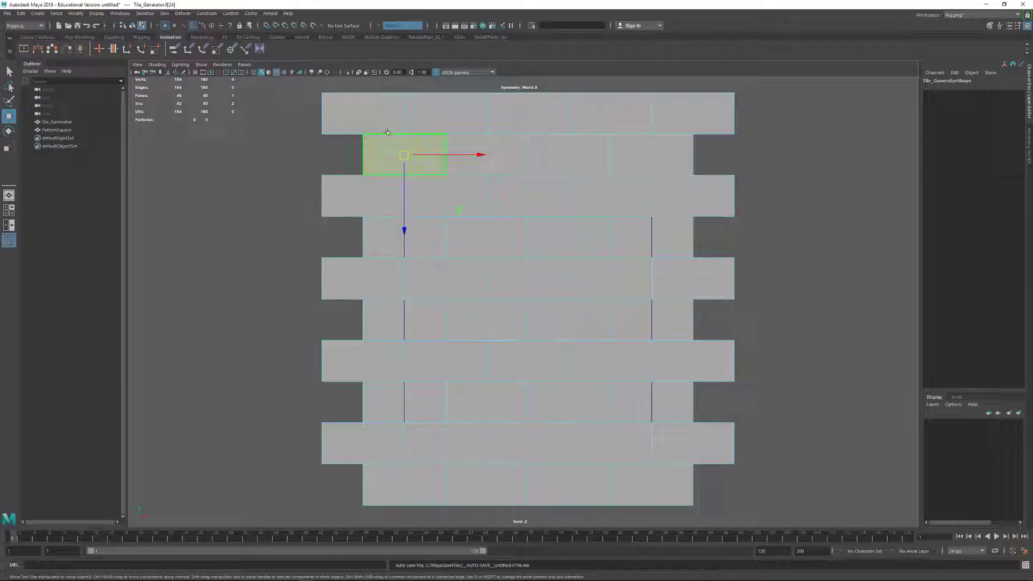
Switch to ZBrush and turn off constrained proportions for the document, with width and height at 1024.
key("super")
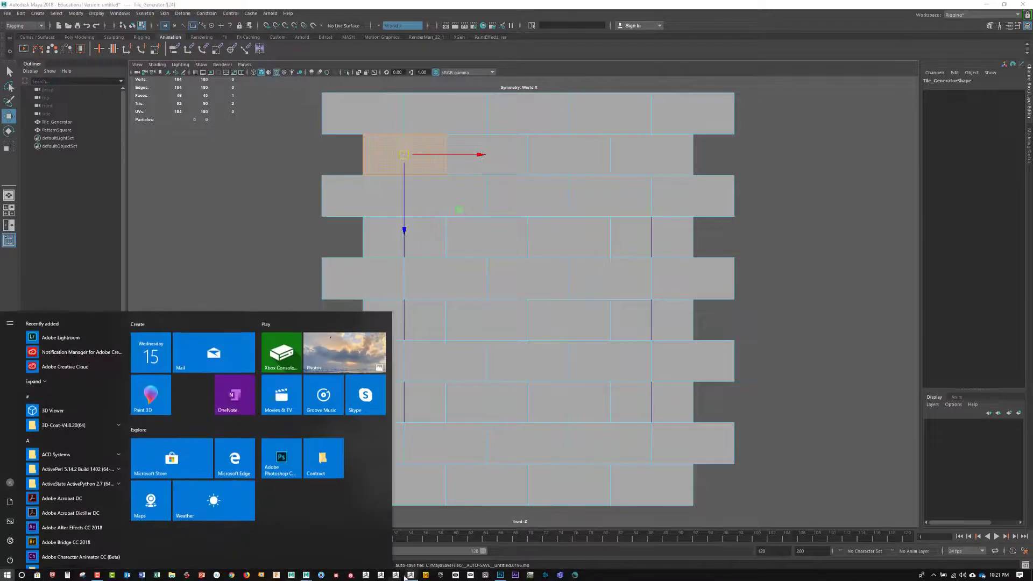
left_click(410, 575)
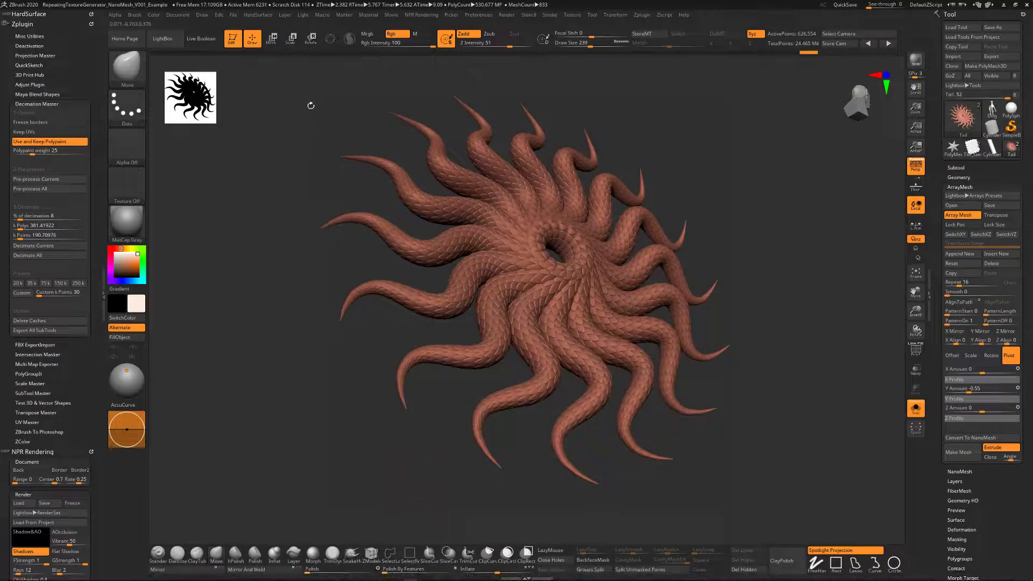
left_click(177, 16)
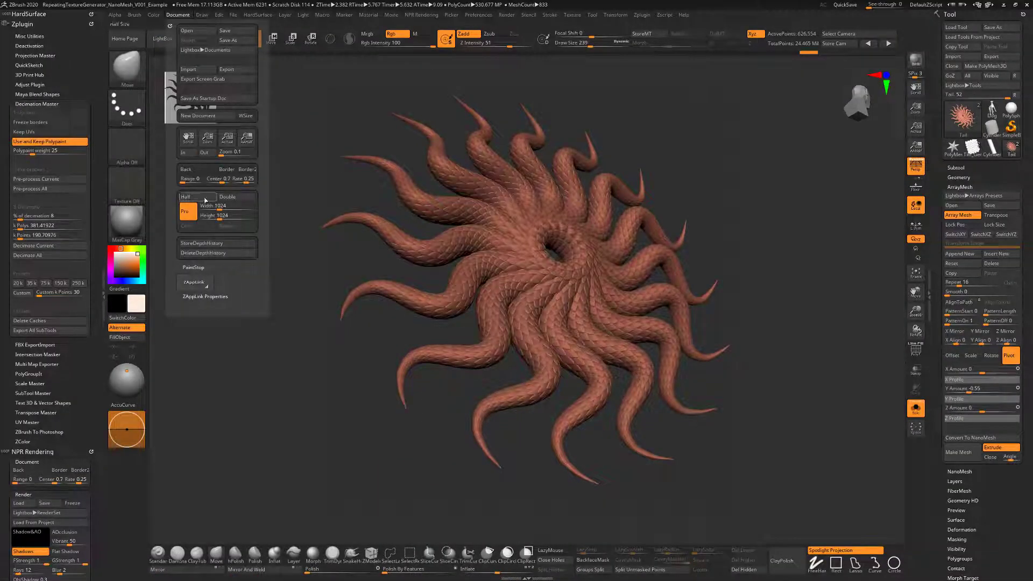
left_click(223, 206)
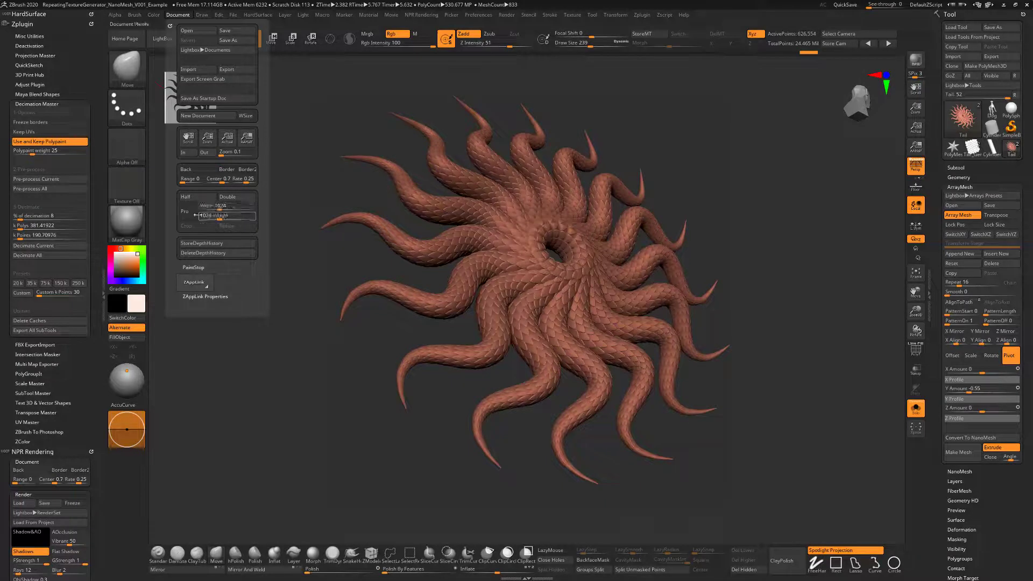
left_click(222, 215)
left_click(229, 208)
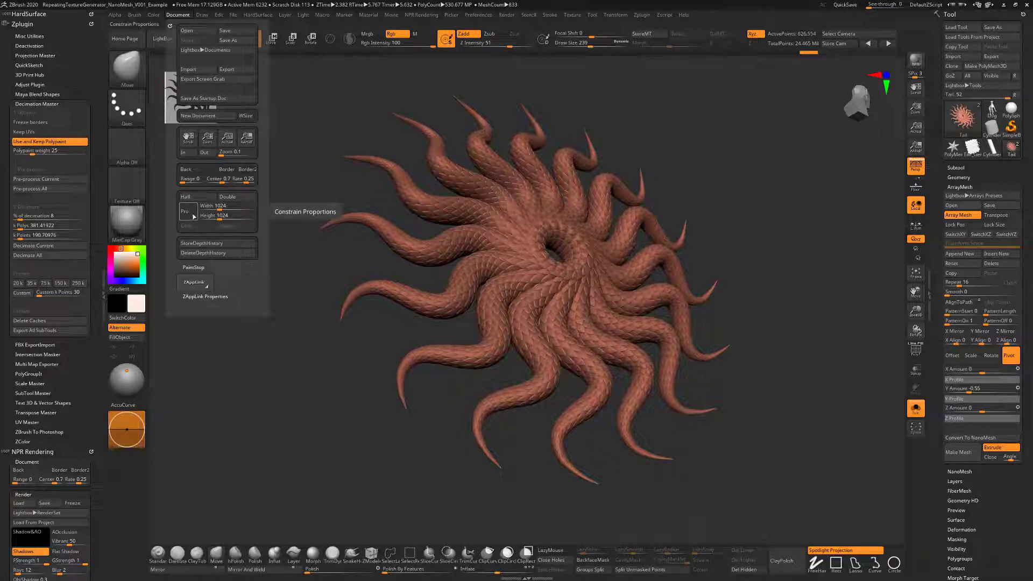
left_click(247, 226)
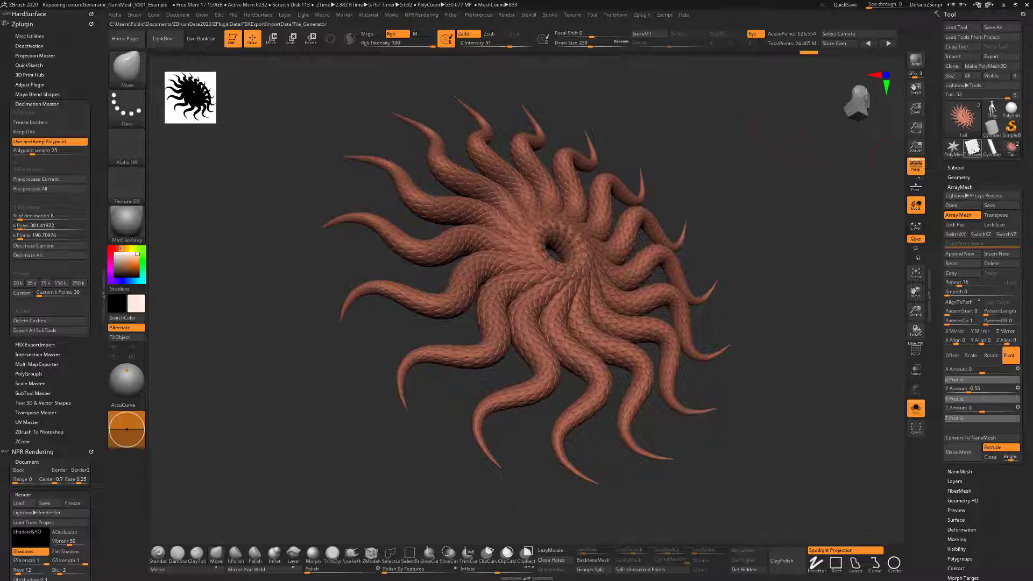
Load the Tile_Generator tool and go through its PatternSquare and Tile_Generator subtools, ending on Tile_Generator.
left_click(972, 147)
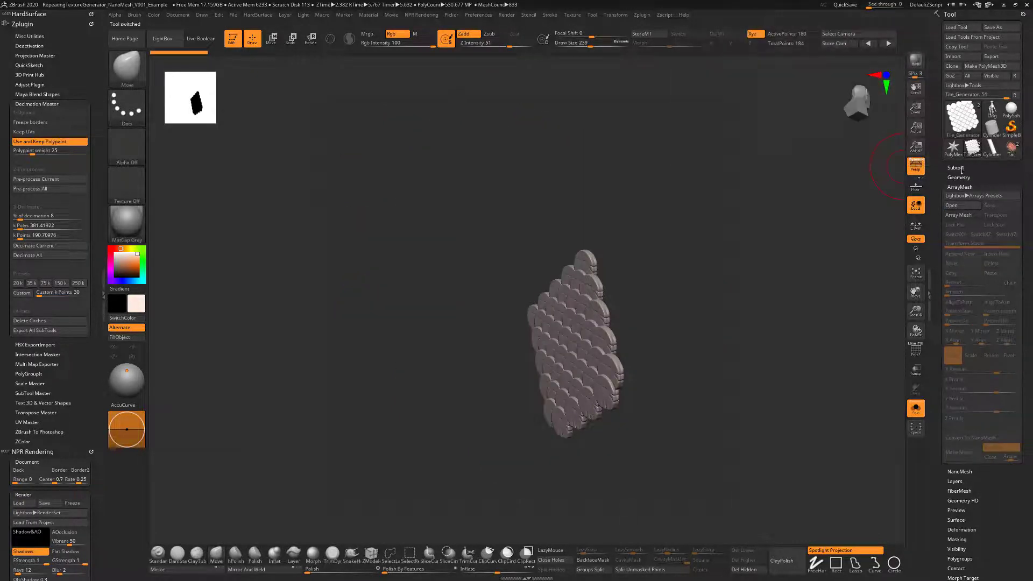
left_click(956, 167)
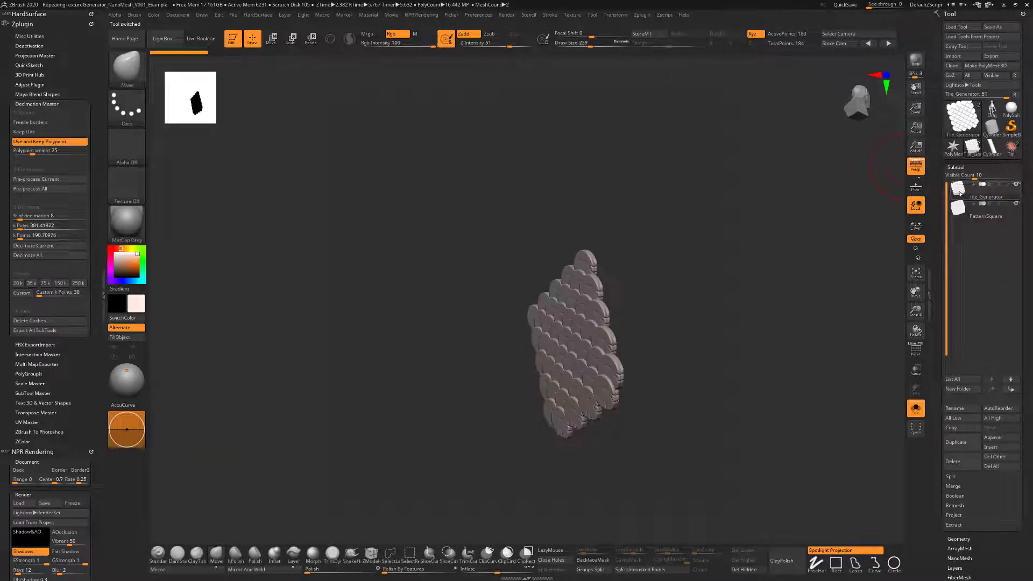
left_click(961, 218)
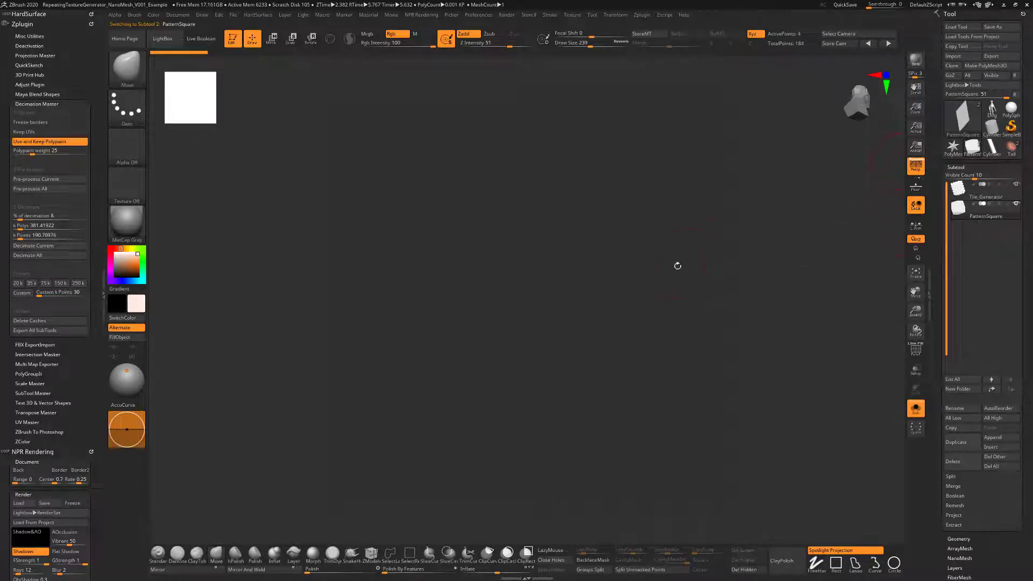
left_click_drag(638, 289, 648, 329)
key("Up")
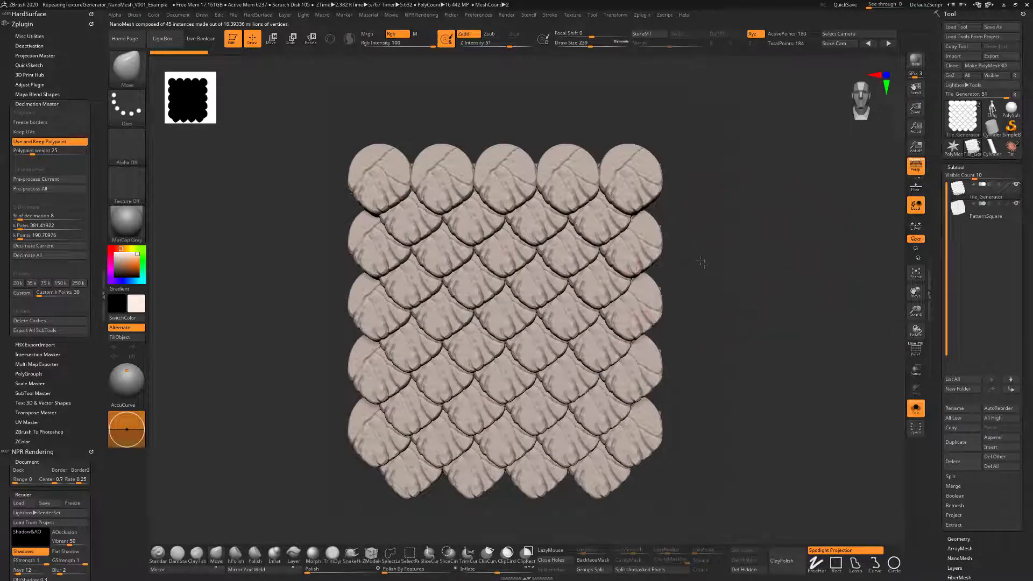
Examine the scale instances on the Tile_Generator mesh up close and from several angles.
mouse_move(710, 273)
left_mouse_down("alt")
mouse_move(699, 260)
mouse_move(705, 290)
mouse_move(720, 296)
mouse_move(818, 233)
left_mouse_up("alt")
key("ctrl+shift")
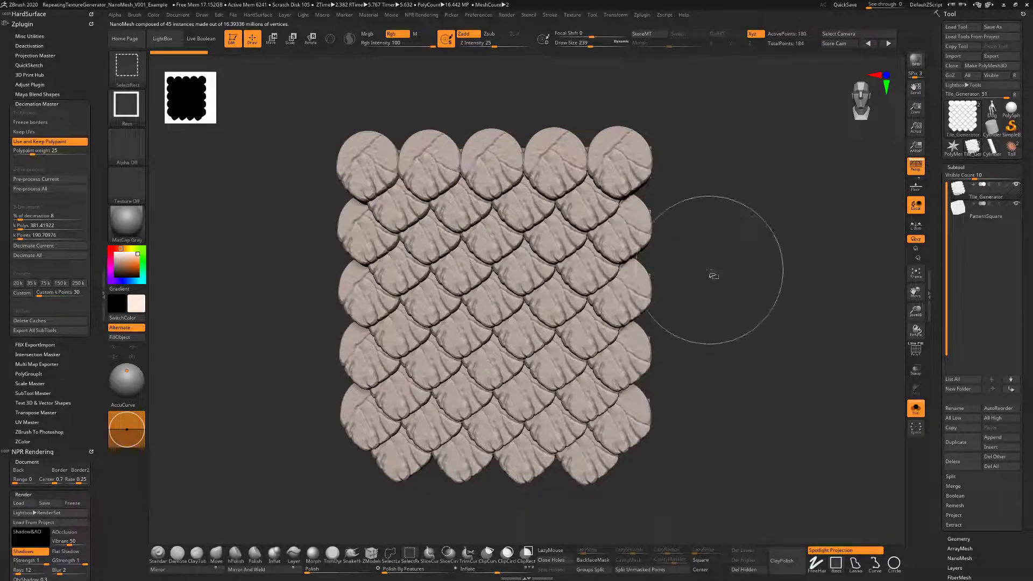
mouse_move(714, 250)
left_mouse_down()
mouse_move(692, 249)
mouse_move(726, 241)
mouse_move(747, 215)
left_mouse_up()
left_click_drag(702, 274, 759, 114)
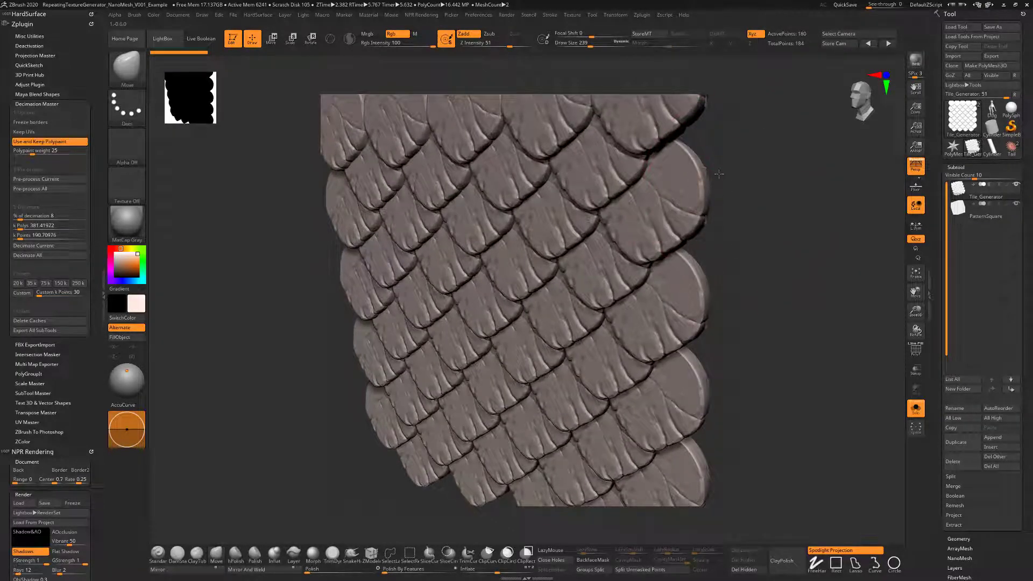
left_click_drag(735, 189, 654, 213)
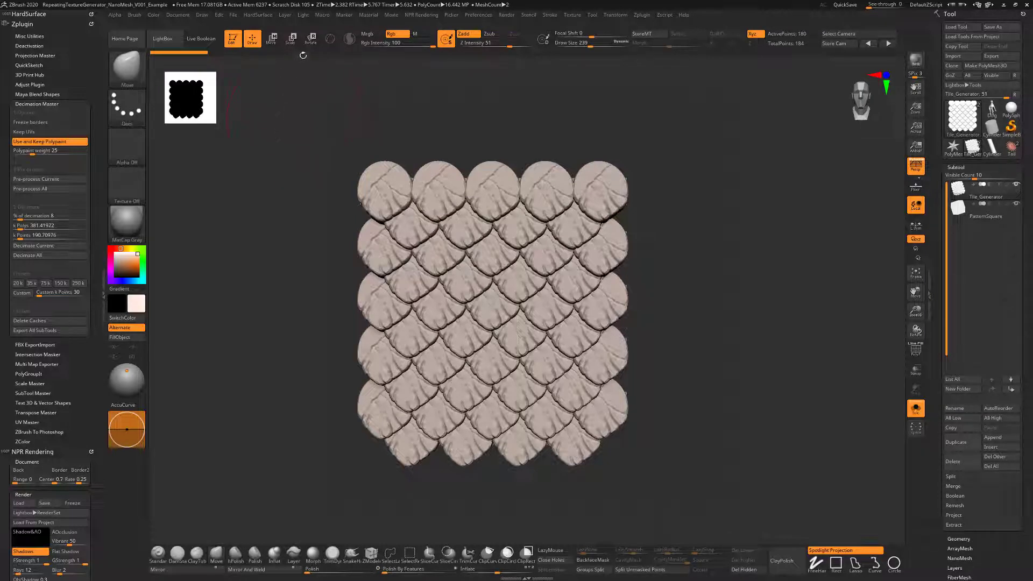
Open the project RepeatingTextureGenerator_NanoMesh_V001.ZPR without saving changes to the current project.
left_click(233, 15)
left_click(262, 33)
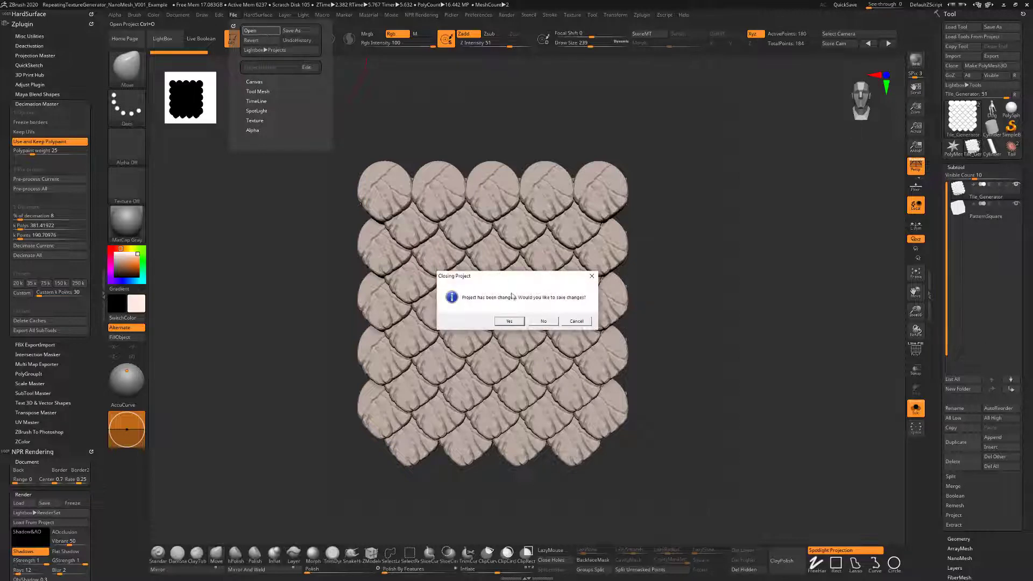
left_click(543, 321)
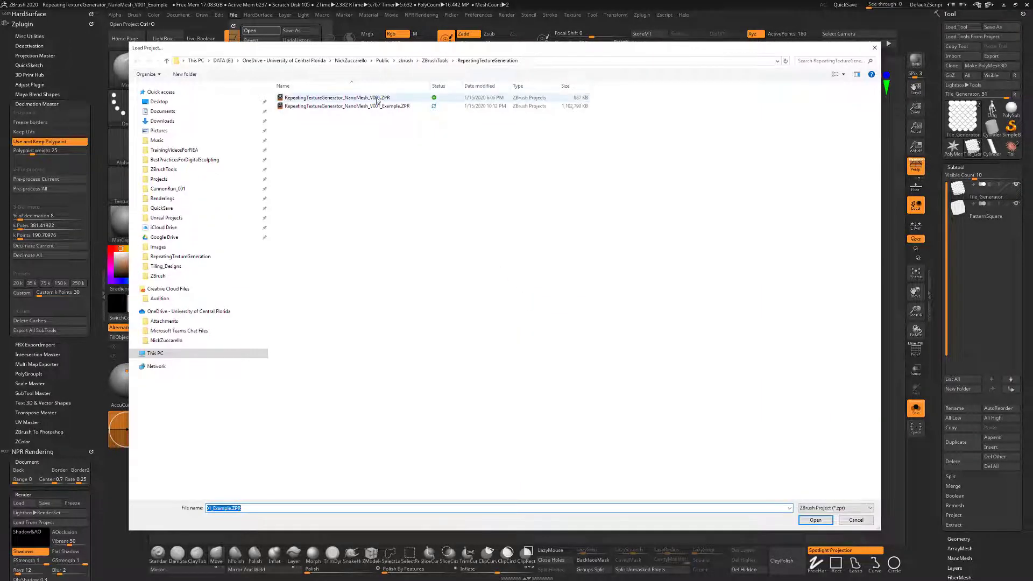
left_click(377, 100)
left_click(815, 519)
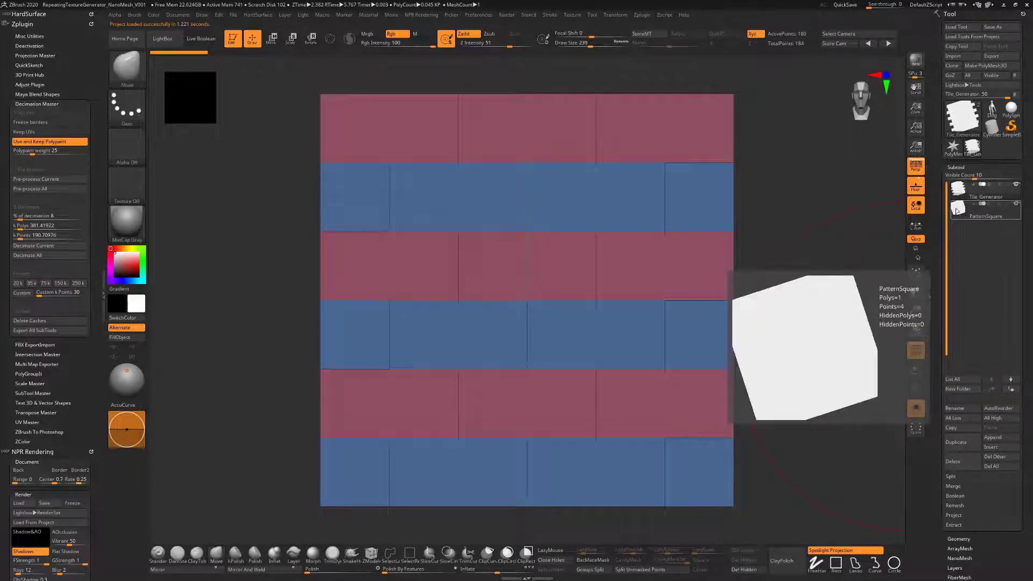
Turn off perspective, select the PatternSquare subtool and frame it to fill the canvas from the front.
mouse_move(952, 217)
left_click(915, 166)
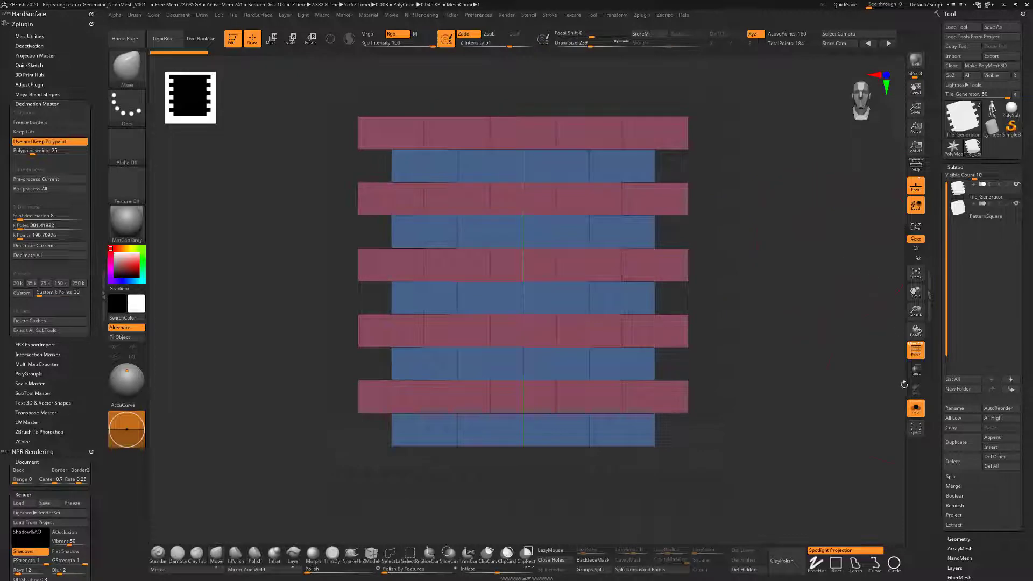
key("Down")
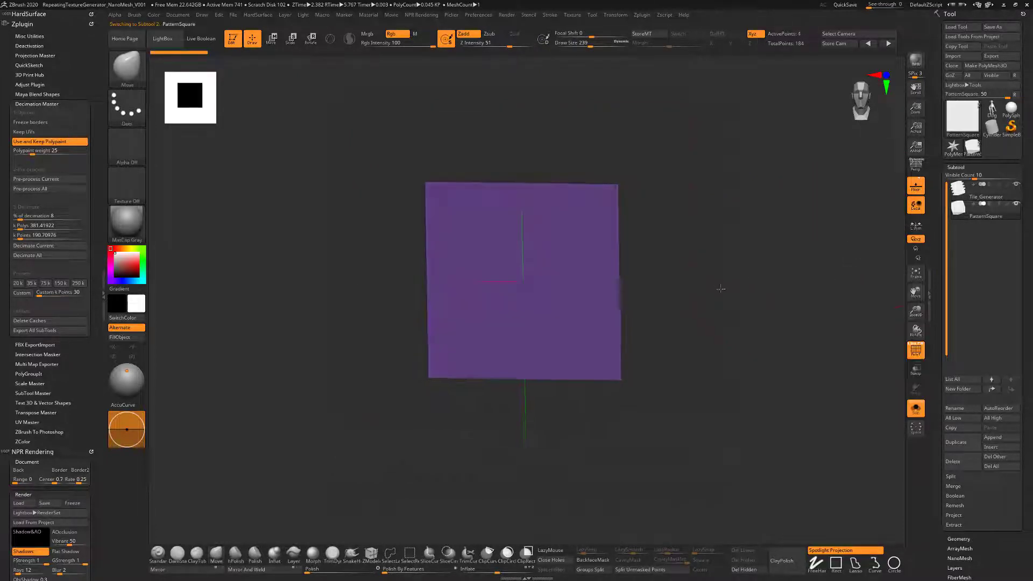
mouse_move(721, 289)
left_mouse_down()
mouse_move(749, 316)
mouse_move(722, 315)
mouse_move(733, 298)
mouse_move(729, 307)
left_mouse_up()
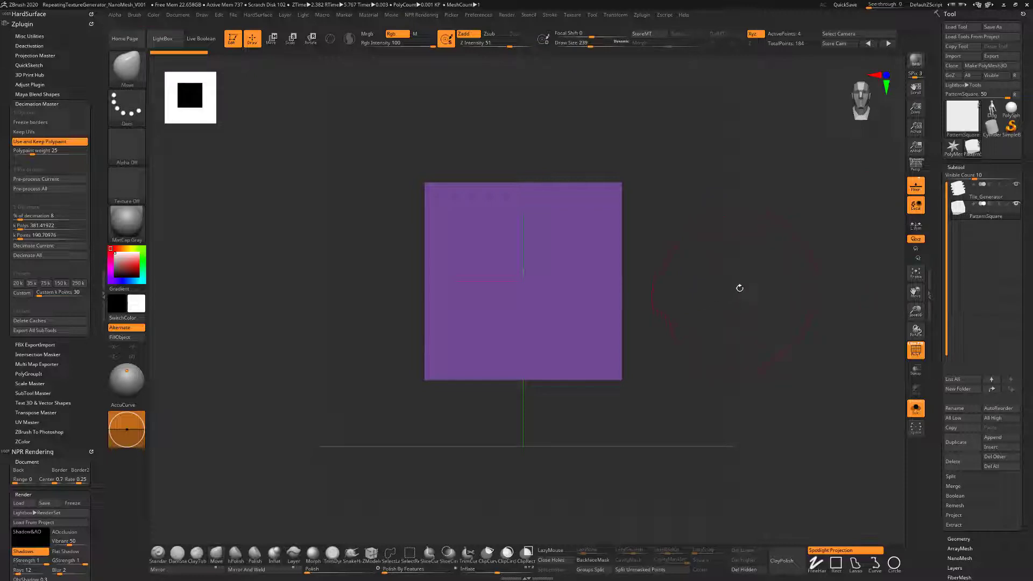
key("f")
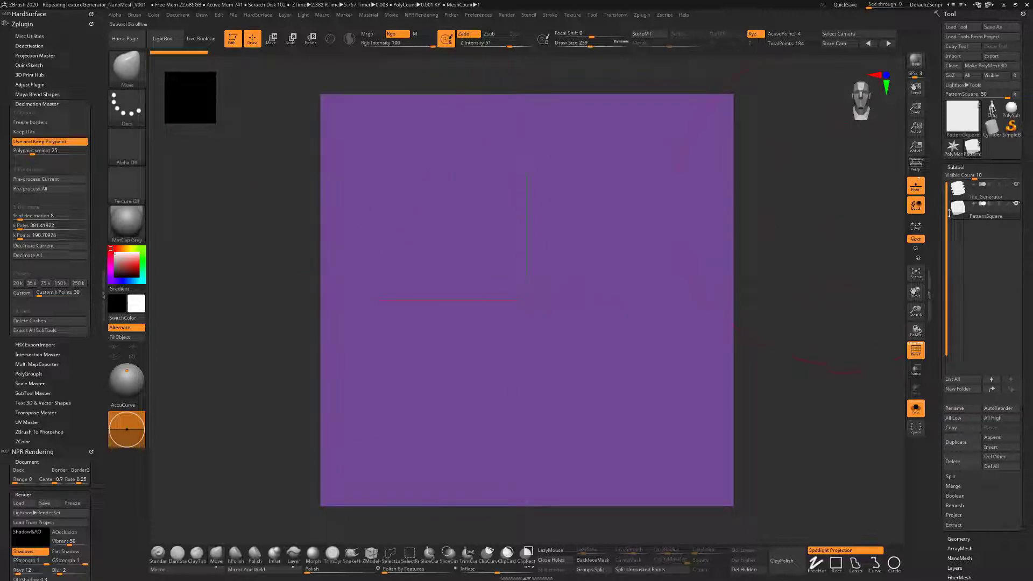
Show both subtools, select Tile_Generator and isolate it with Solo.
left_click(915, 409)
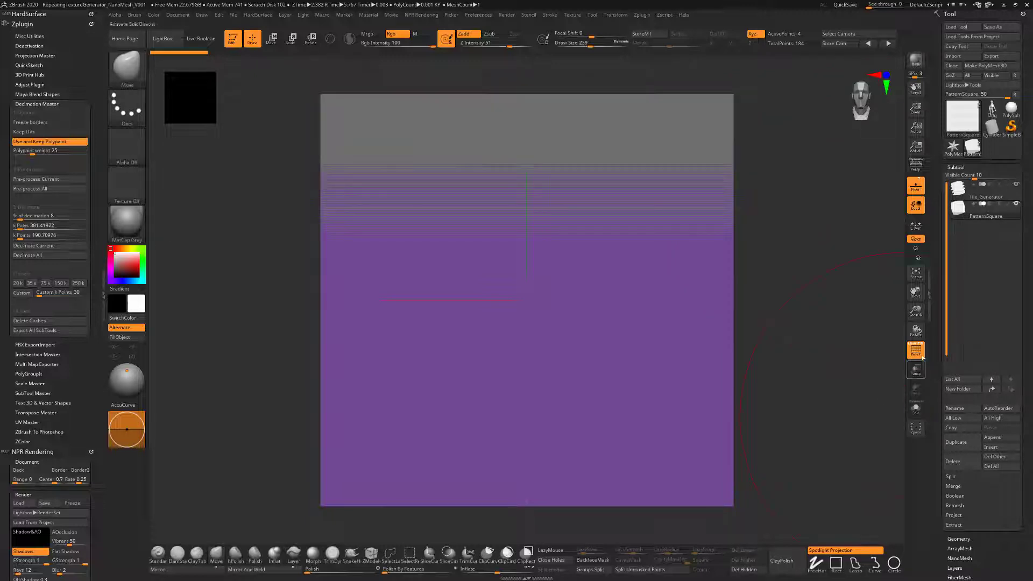
left_click(961, 193)
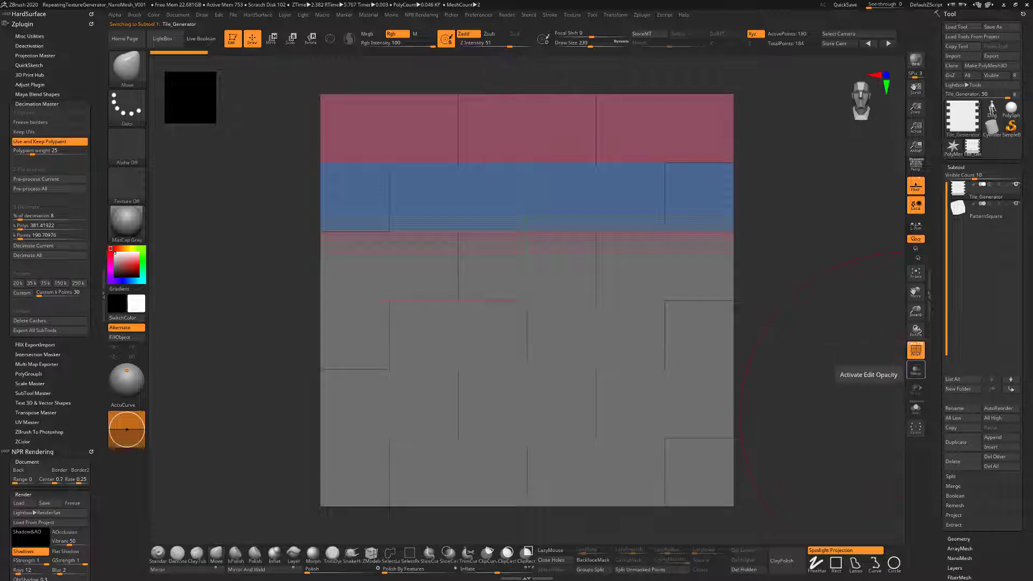
left_click(915, 409)
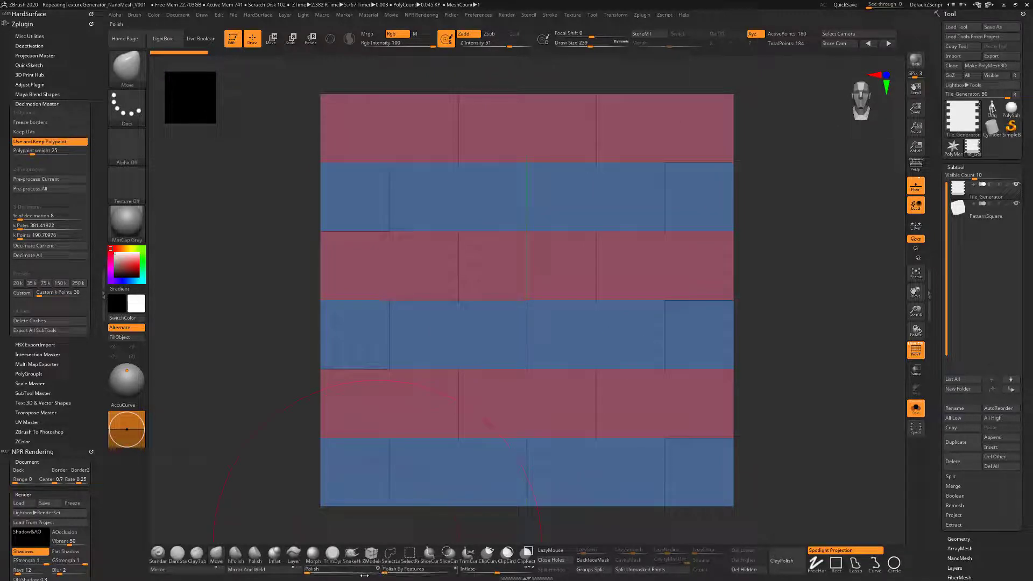
Switch to Maya, select the PatternSquare object to examine its outline over the tile layout, and return to ZBrush.
key("super")
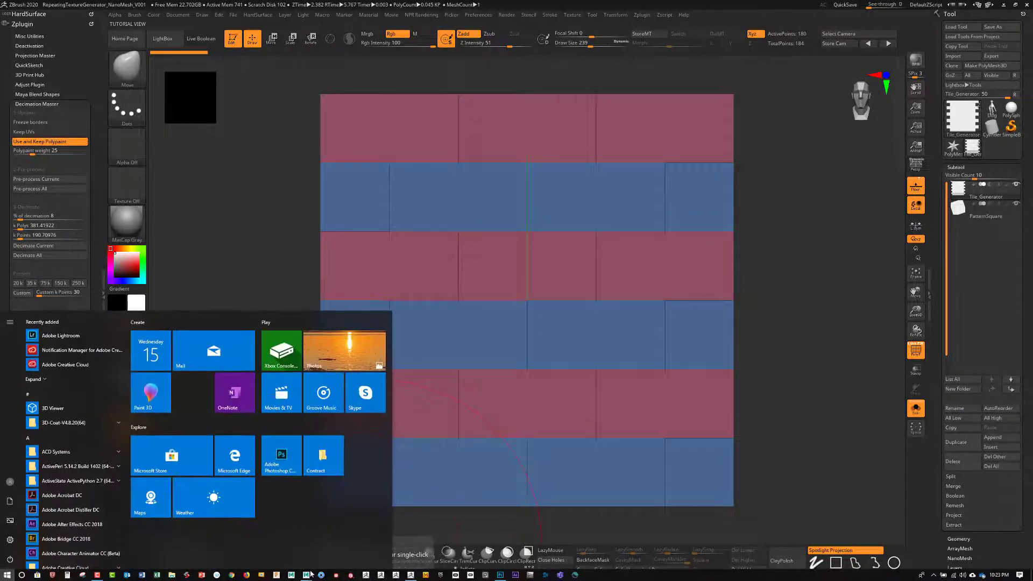
mouse_move(306, 578)
left_click(347, 538)
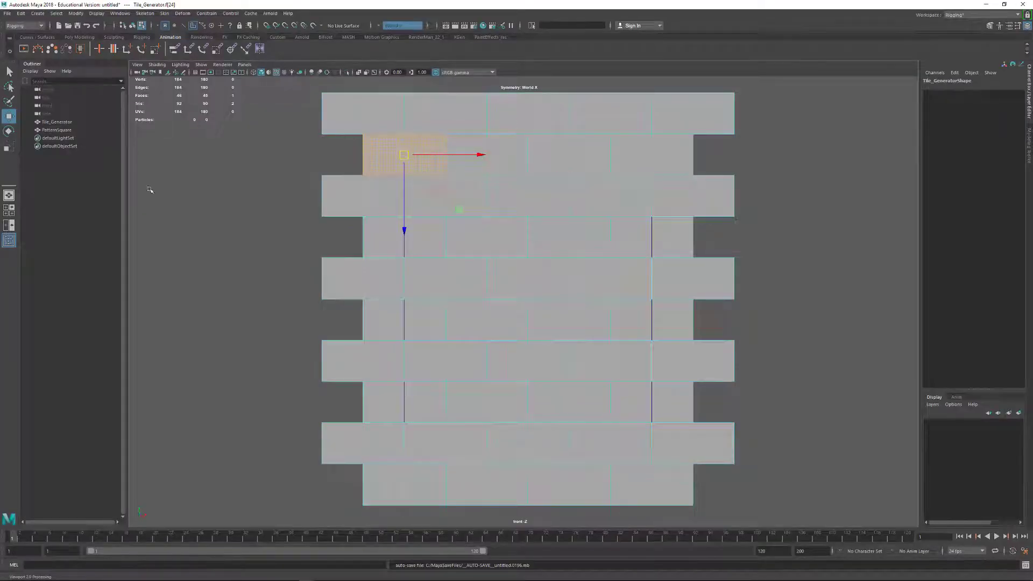
left_click(63, 130)
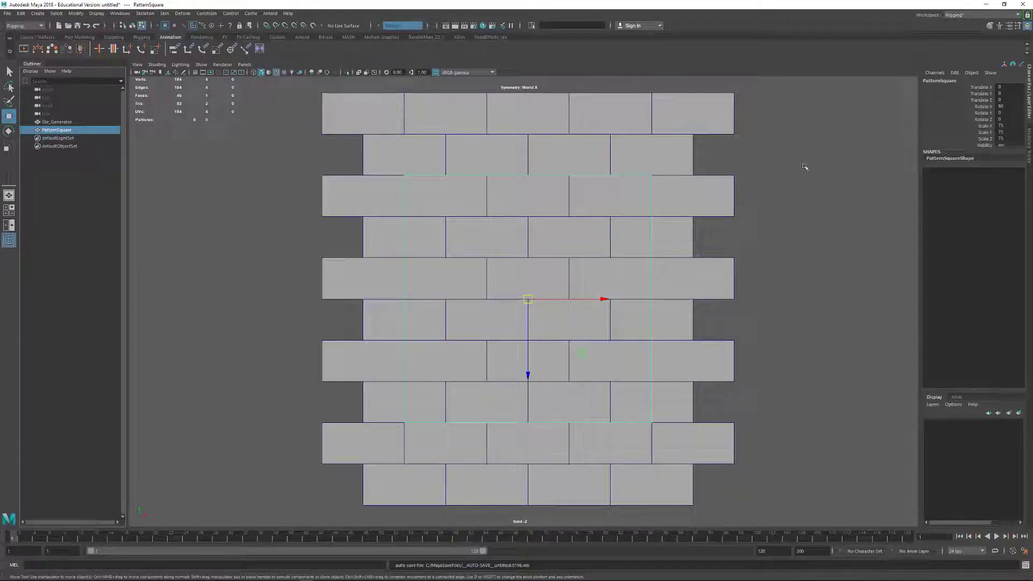
left_click(986, 4)
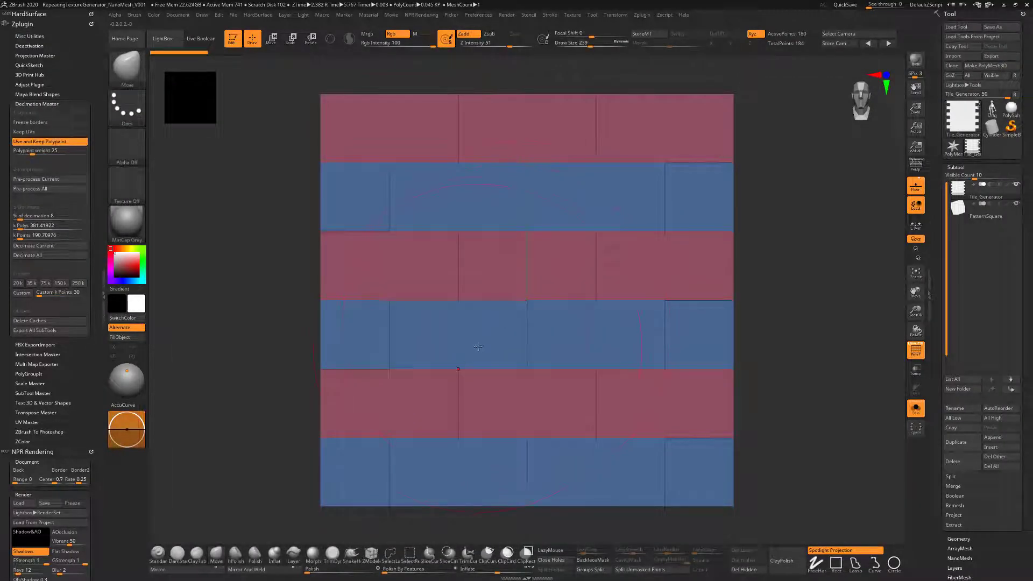
Make the PolySphere the active tool and frame it in the canvas.
left_click(1010, 107)
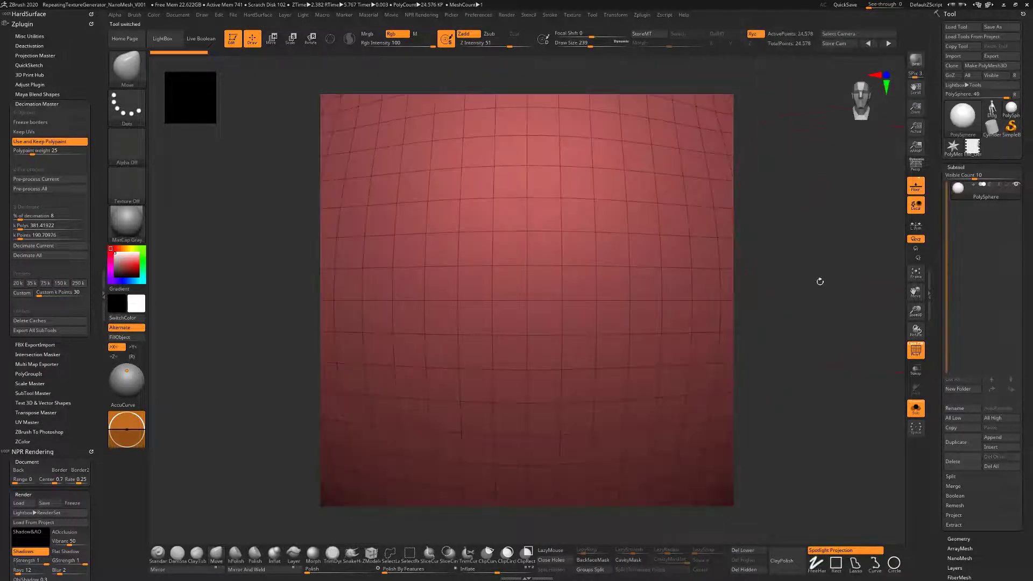
key("f")
left_click_drag(808, 294, 793, 318)
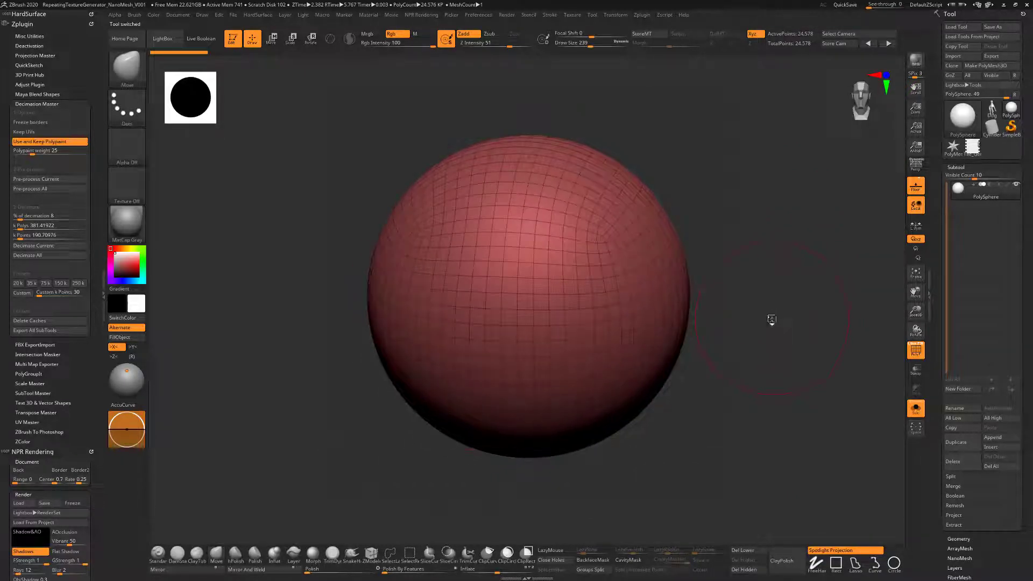
Browse the tool models available in LightBox and close it again.
key("comma")
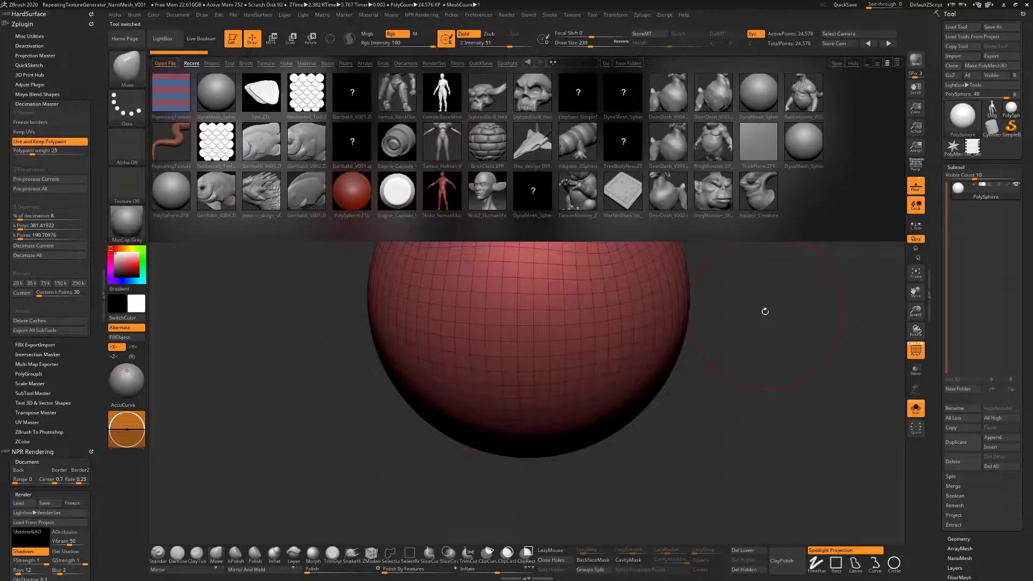
left_click(230, 63)
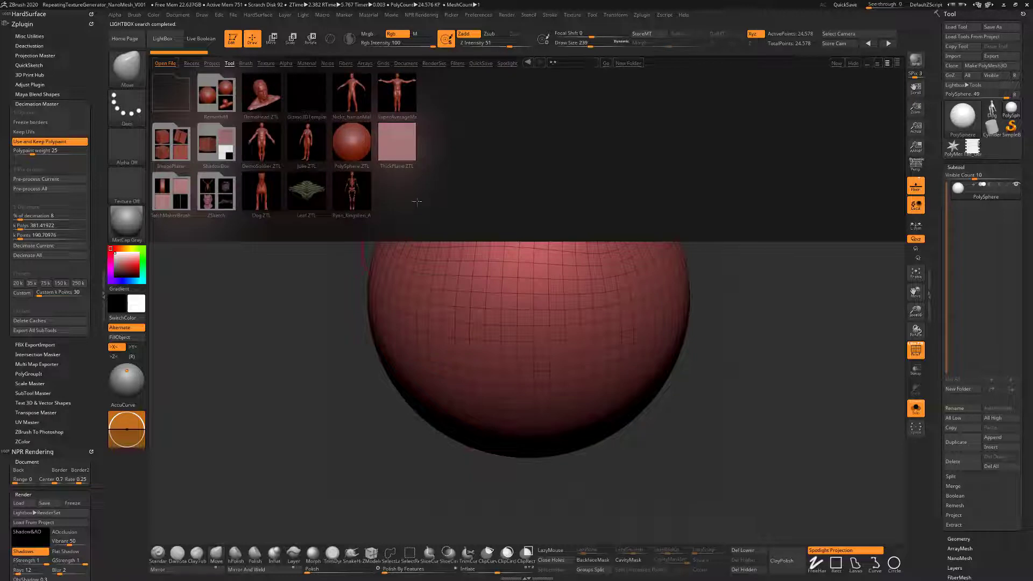
key("comma")
mouse_move(747, 417)
left_mouse_down()
mouse_move(723, 412)
mouse_move(679, 437)
mouse_move(705, 438)
mouse_move(740, 362)
left_mouse_up()
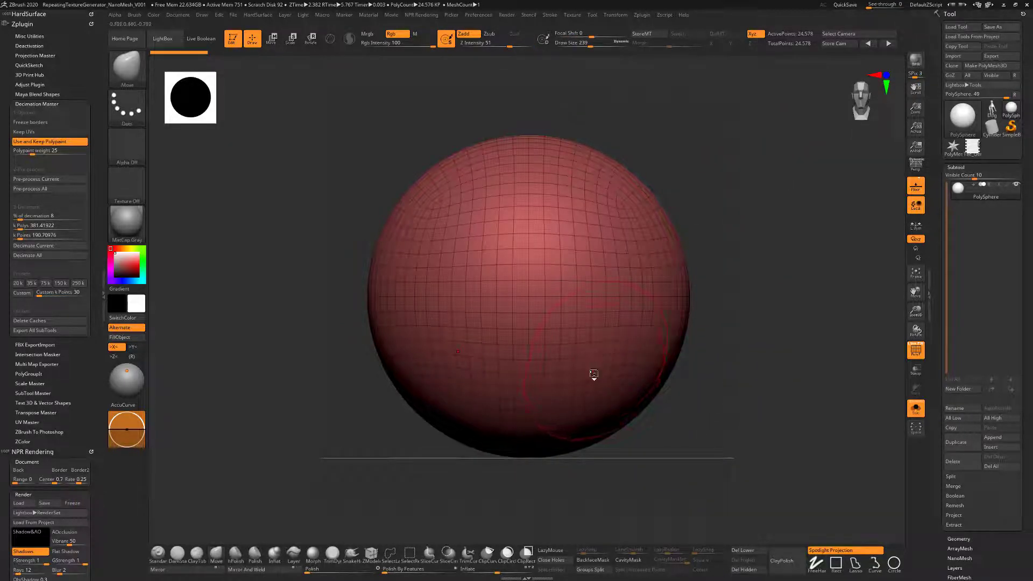
Select the IMM Primitives insert-mesh brush.
key("b")
key("b")
key("i")
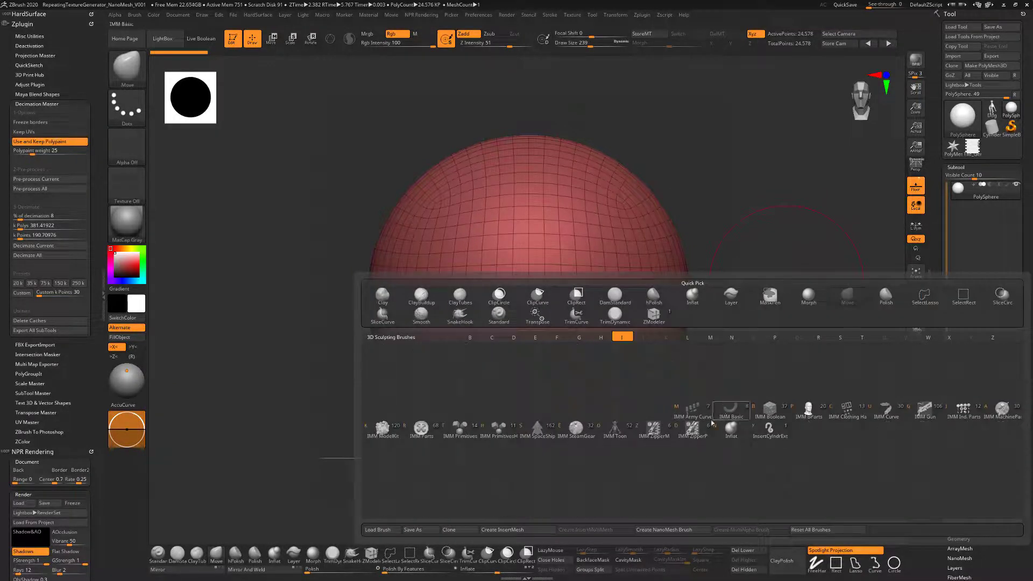
left_click(460, 429)
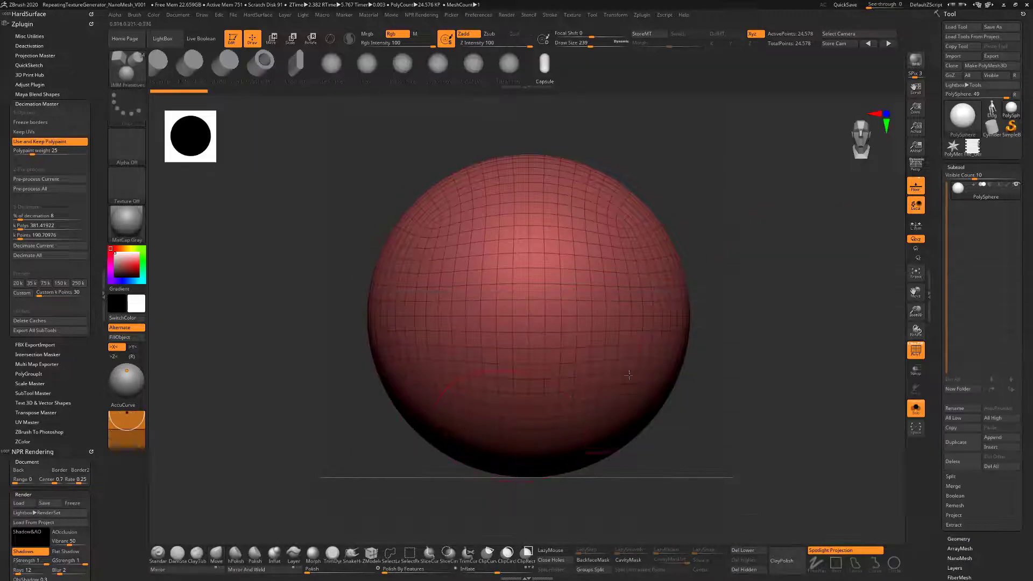
Create a new InsertMesh brush from the active PolySphere instead of appending it to the current brush.
key("b")
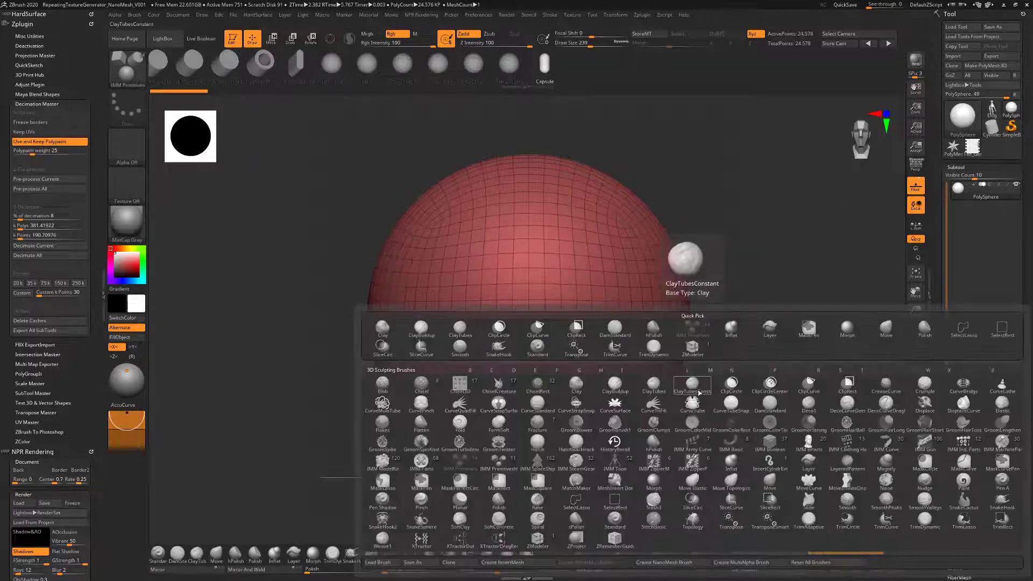
key("i")
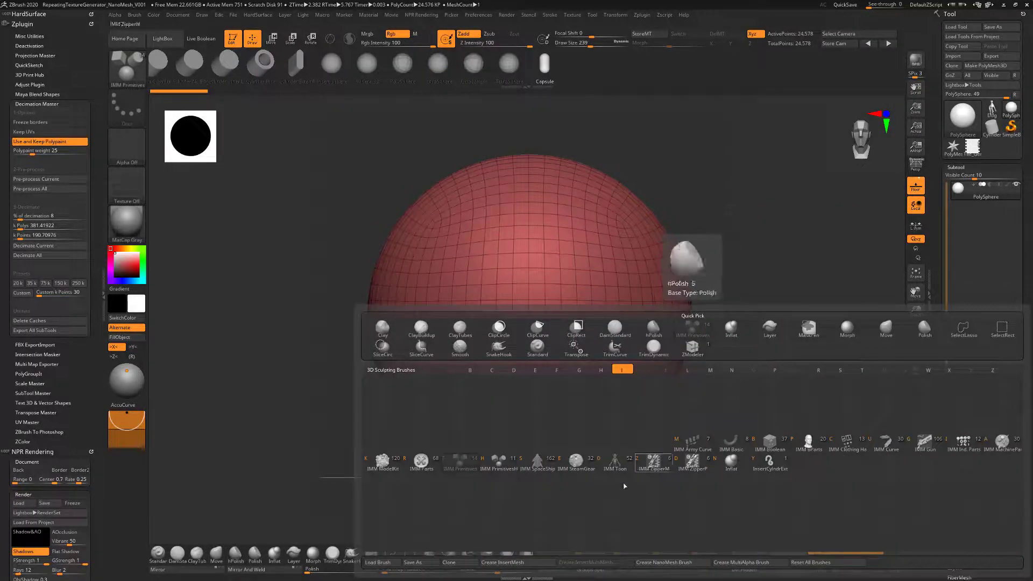
left_click(537, 563)
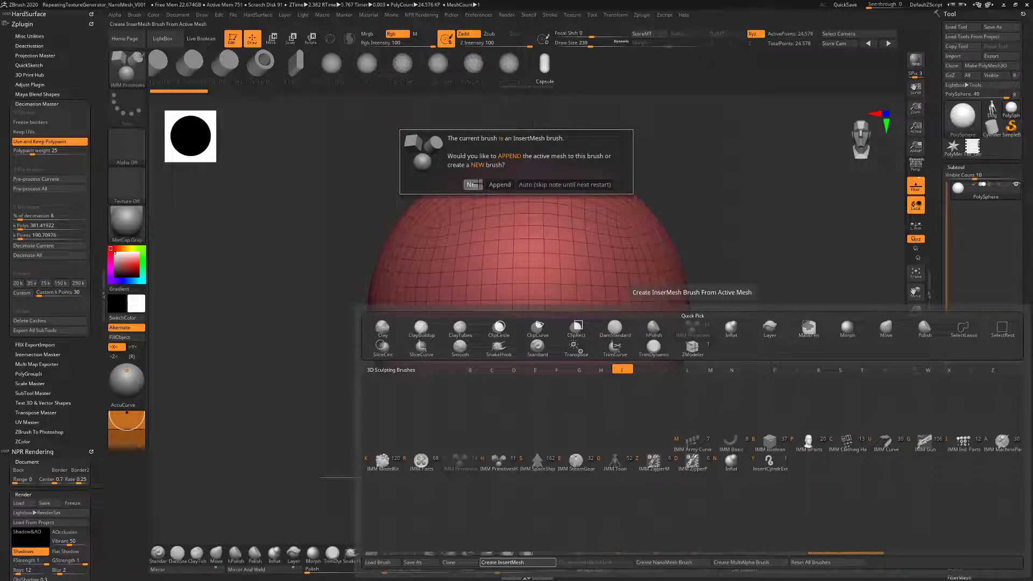
left_click(473, 184)
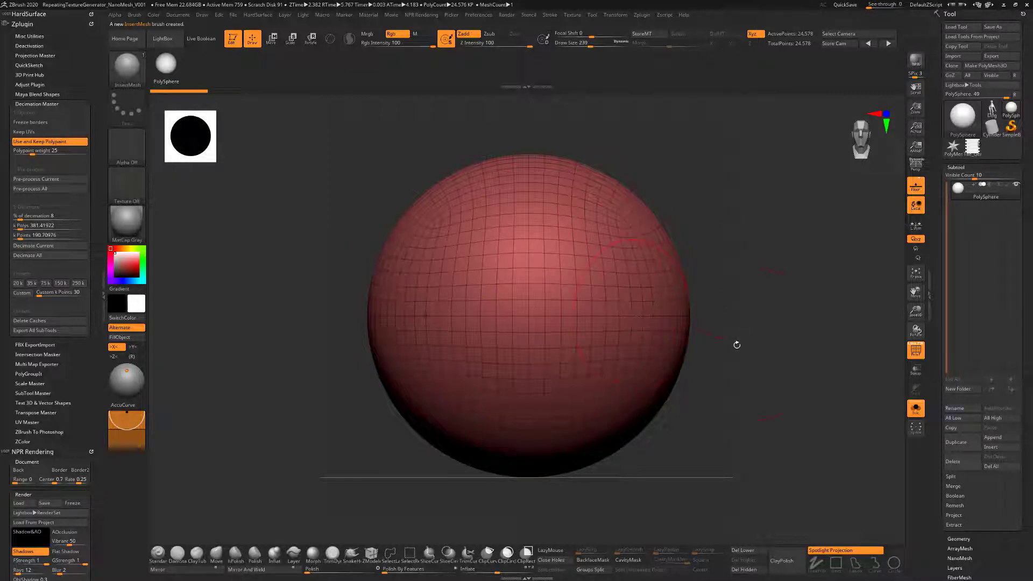
Try to insert a sphere on the PolySphere and delete its lower subdivision levels.
left_click(641, 329)
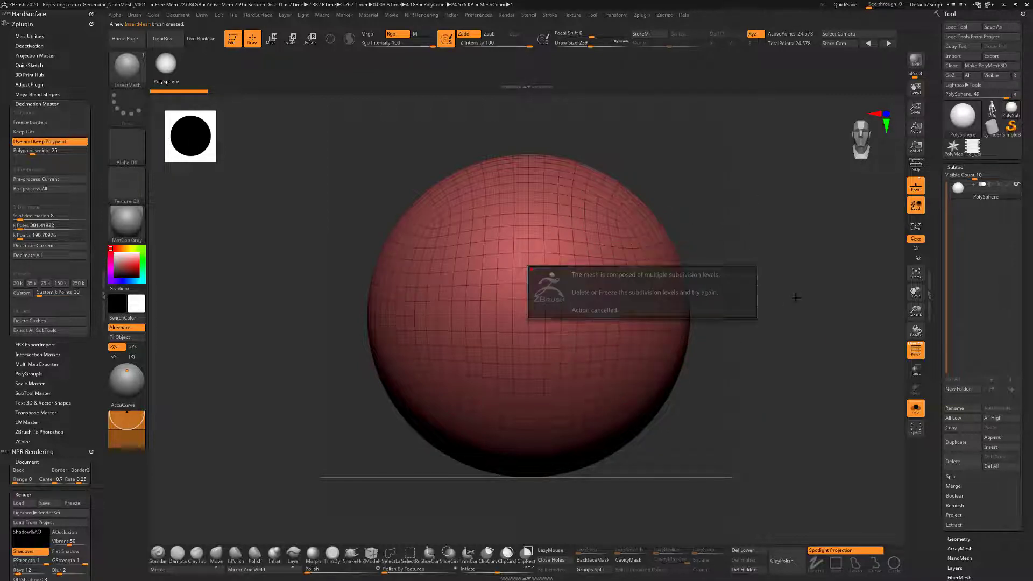
left_click_drag(971, 530, 971, 350)
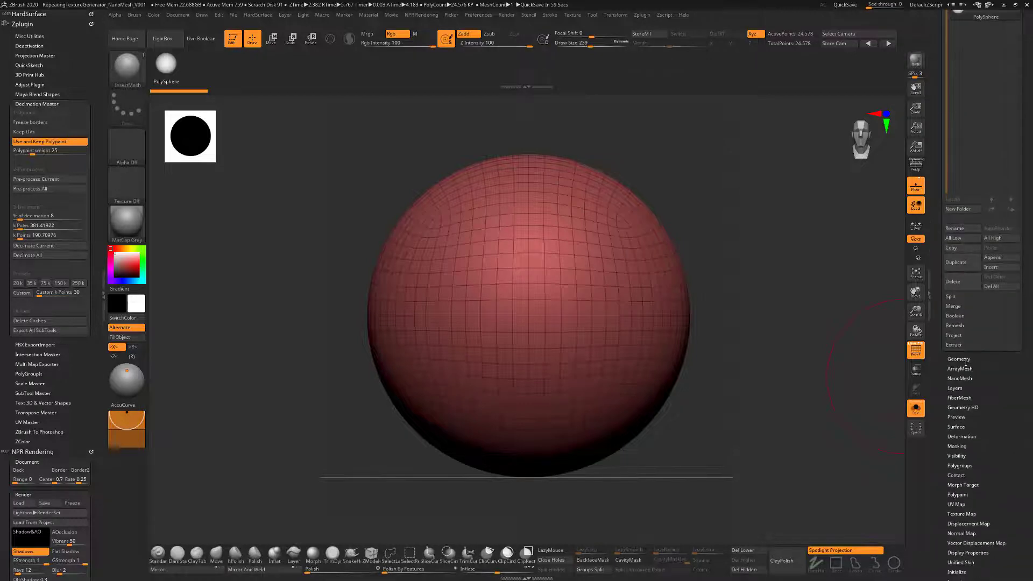
left_click(958, 359)
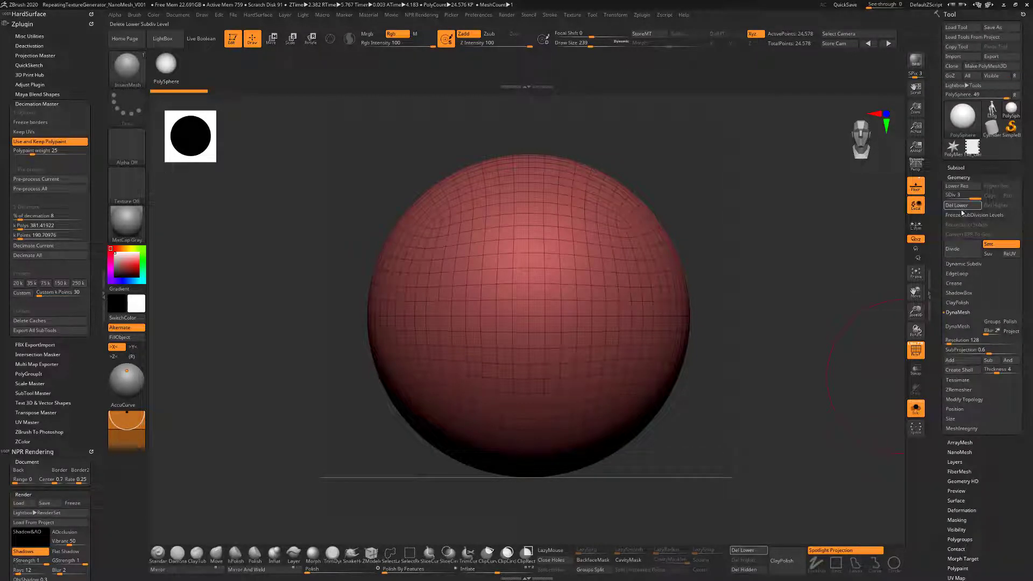
left_click(960, 207)
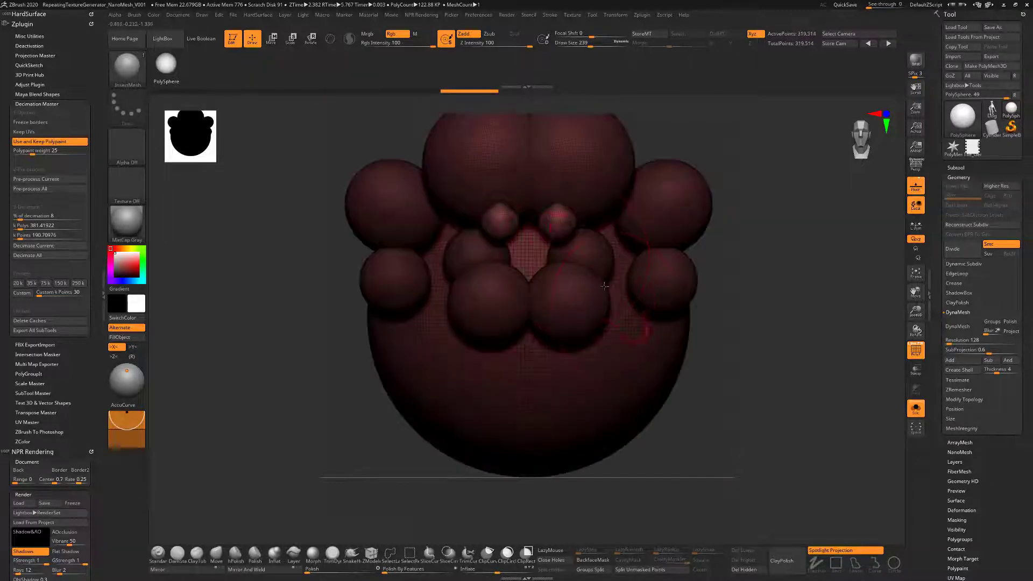
Undo the inserted spheres and the deletion of the PolySphere's lower subdivision levels.
key("ctrl")
key("ctrl+z")
key("ctrl+z")
key("ctrl+z")
key("ctrl+z")
key("ctrl+z")
key("ctrl+z")
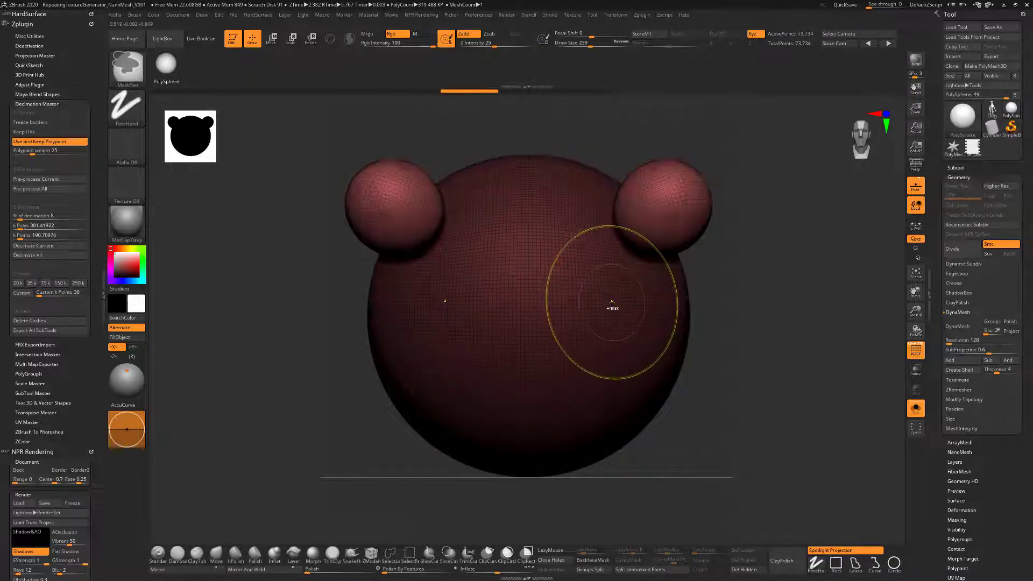
key("ctrl+z")
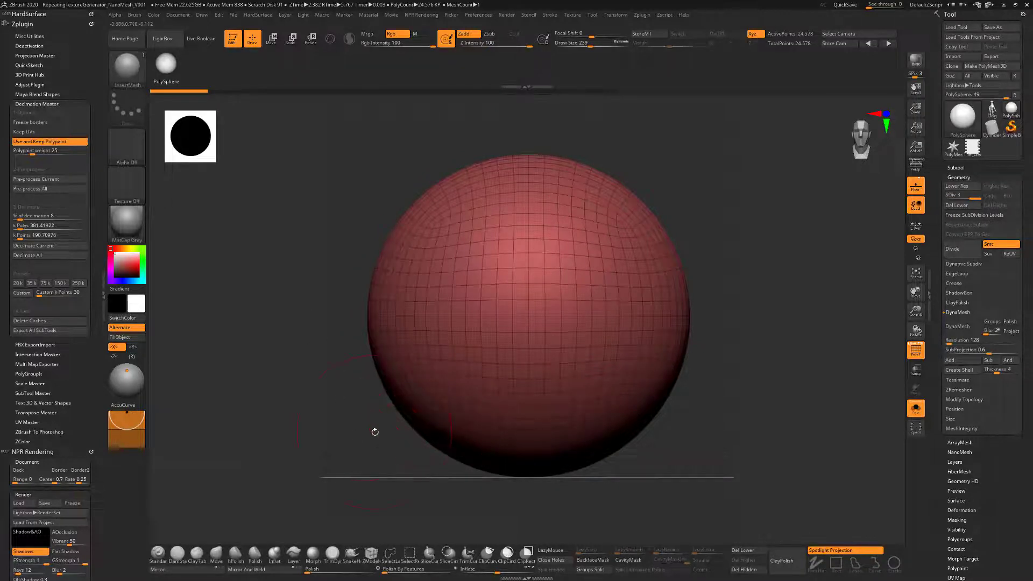
Create a NanoMesh brush from the PolySphere and make Tile_Generator the active tool.
key("b")
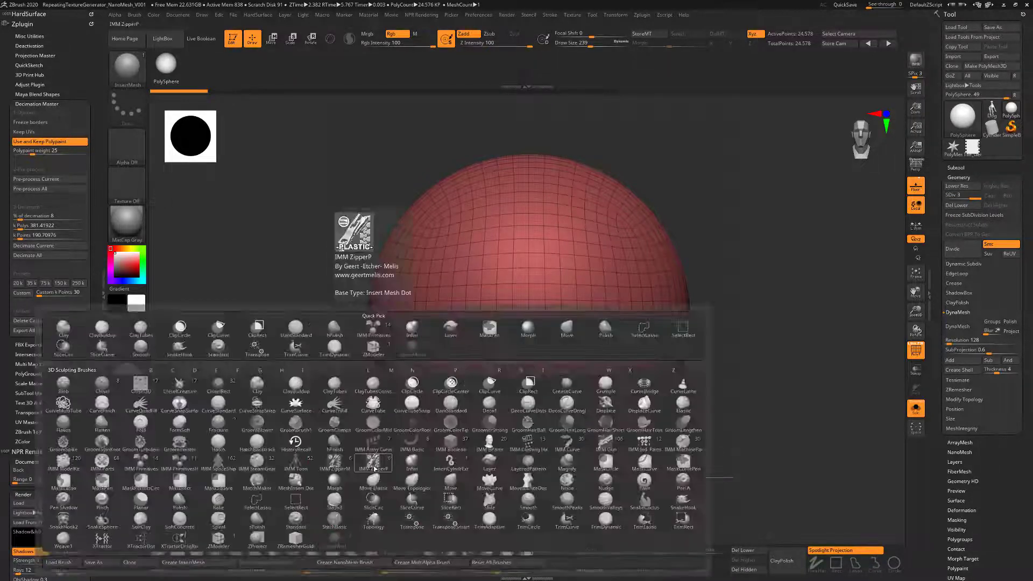
left_click(377, 564)
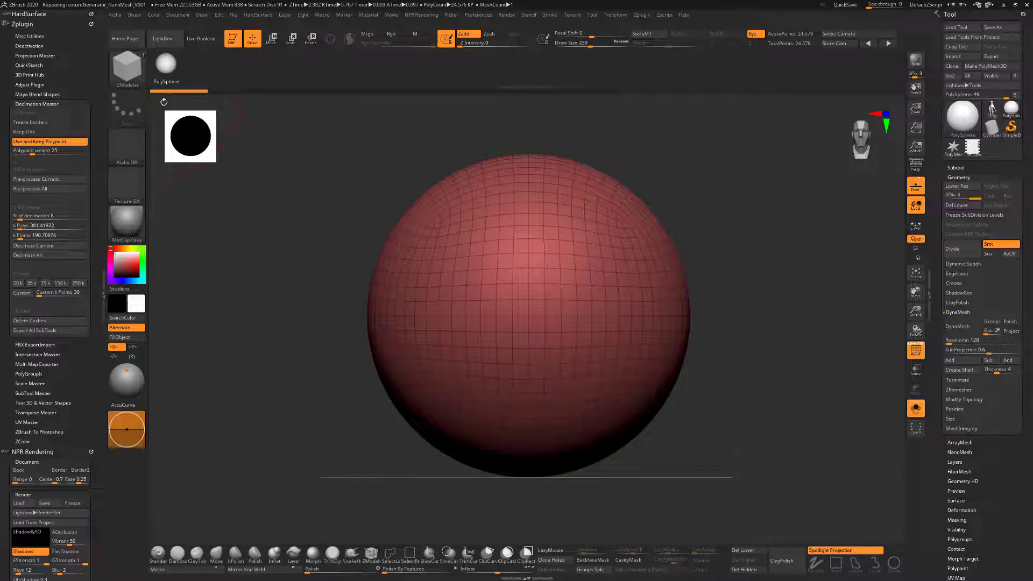
left_click(975, 149)
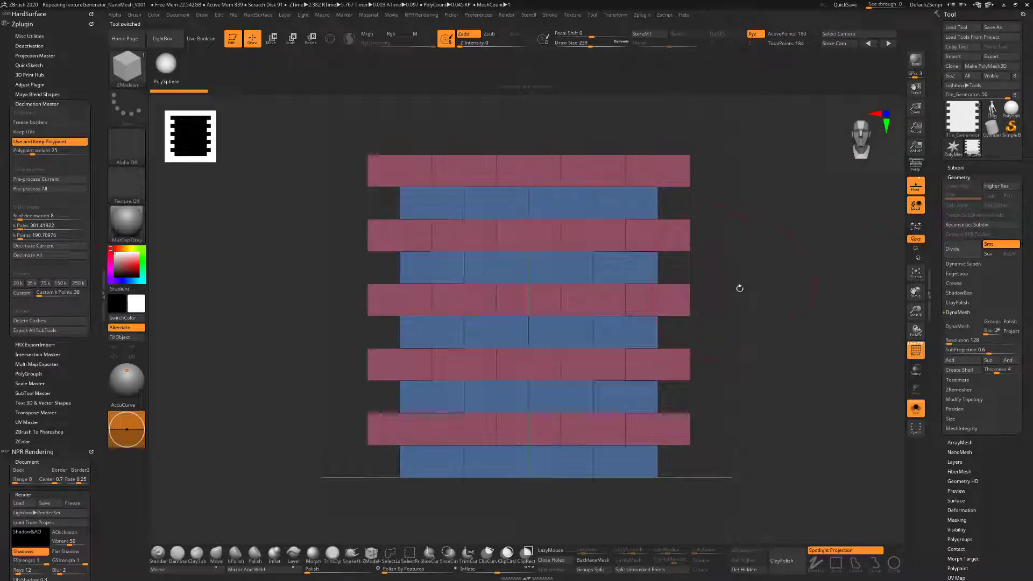
Insert the sphere NanoMesh on a single Tile_Generator polygon with ZModeler and undo it.
left_click_drag(739, 288, 737, 300)
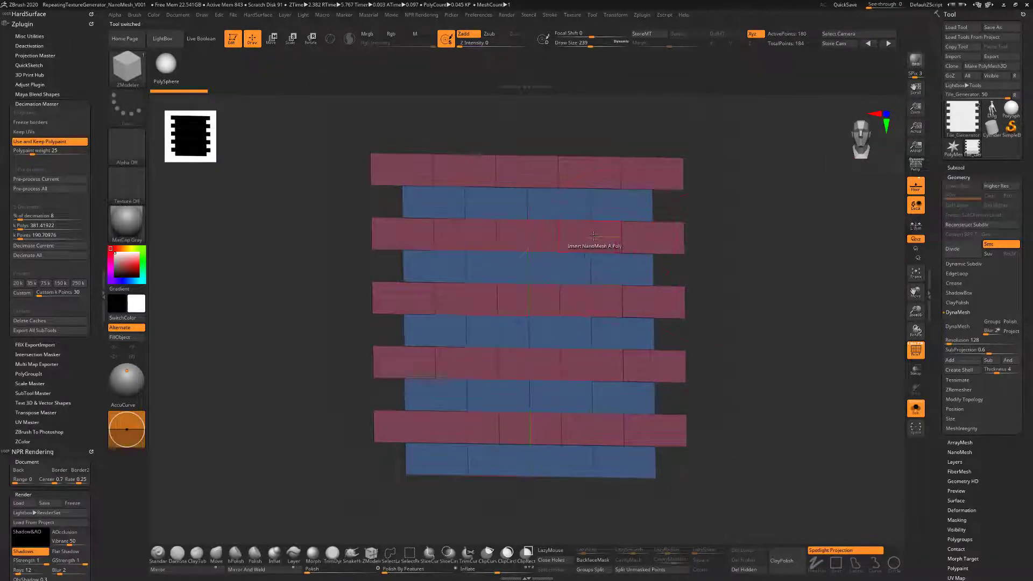
left_click_drag(721, 249, 645, 237)
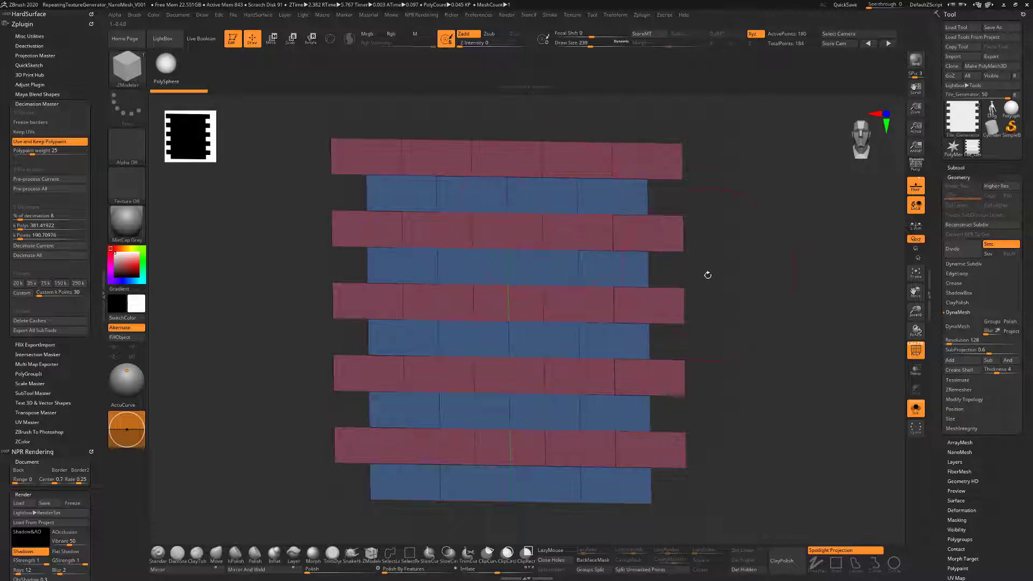
left_click_drag(707, 274, 734, 276, "alt")
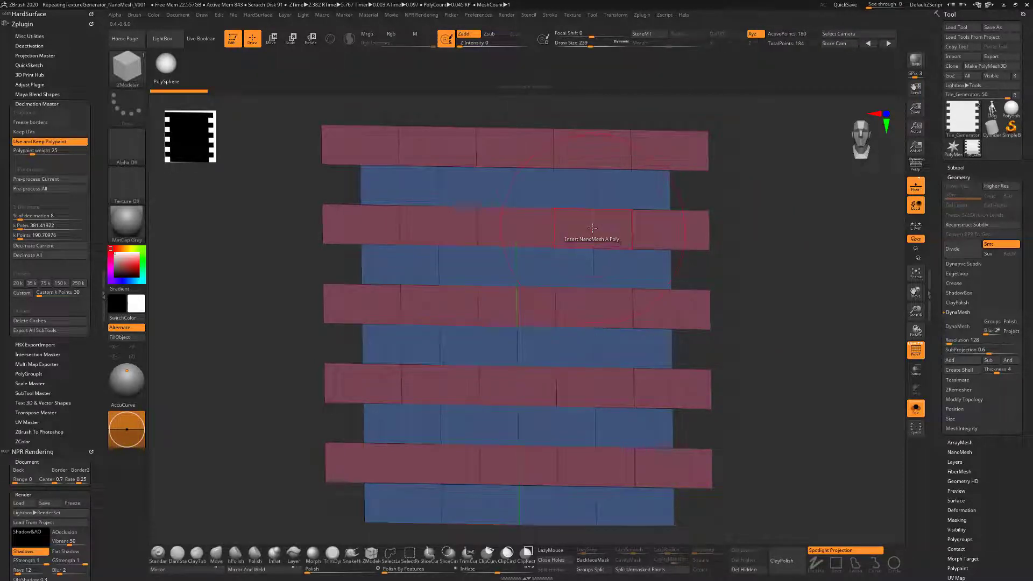
key("space")
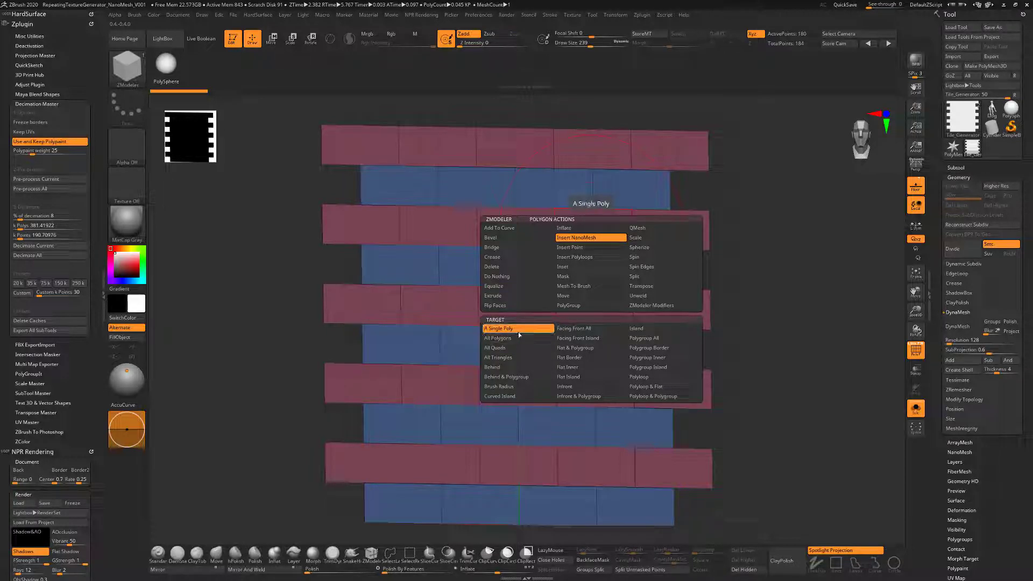
left_click(590, 239)
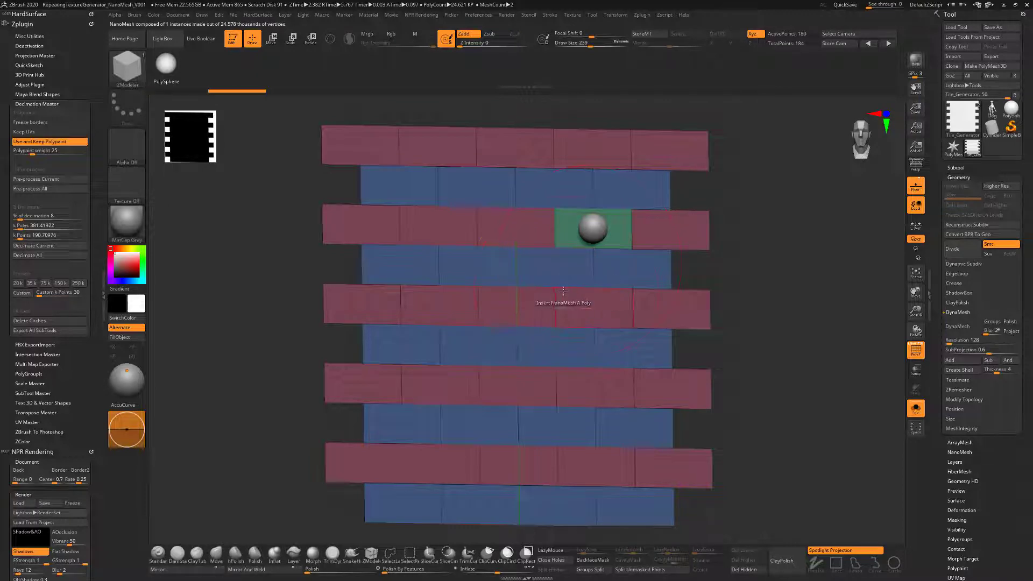
key("ctrl+z")
Set the Insert NanoMesh target to All Polygons and insert enlarged, overlapping spheres across the whole Tile_Generator mesh.
key("space")
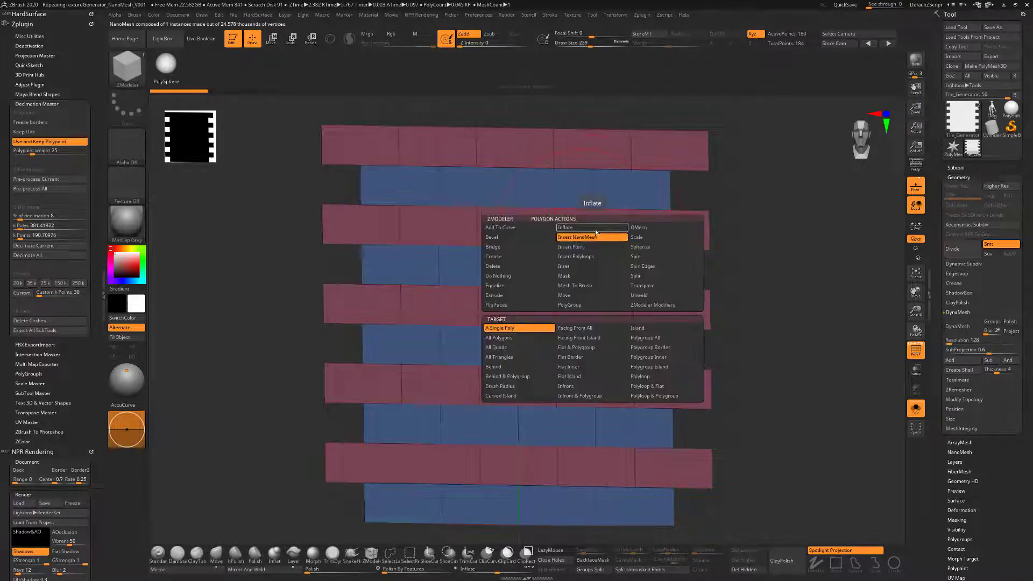
left_click(521, 337)
left_click_drag(554, 247, 571, 305)
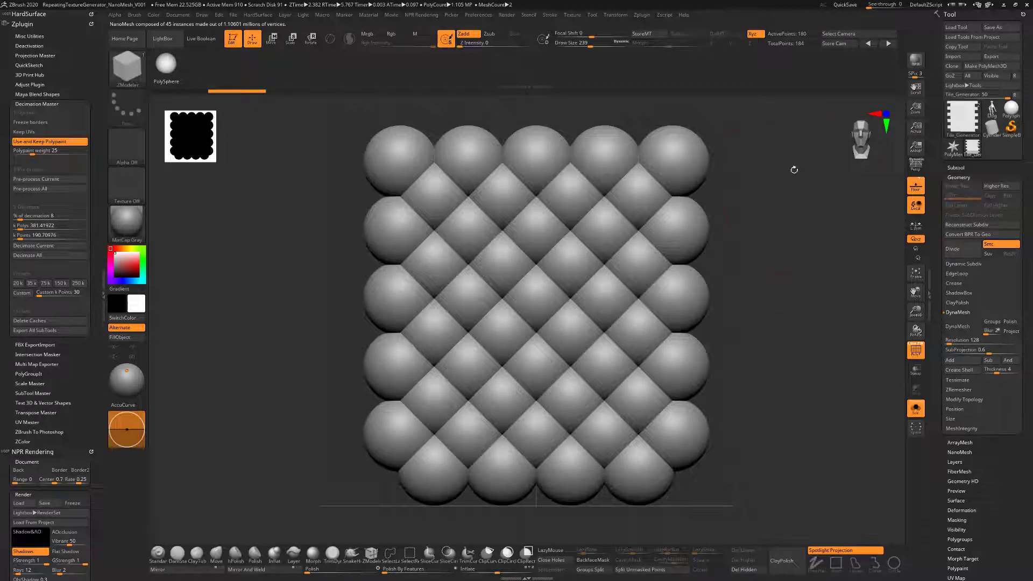
Frame the sphere pattern to the PatternSquare subtool's bounds and grab the canvas as a repeating alpha.
left_click(948, 168)
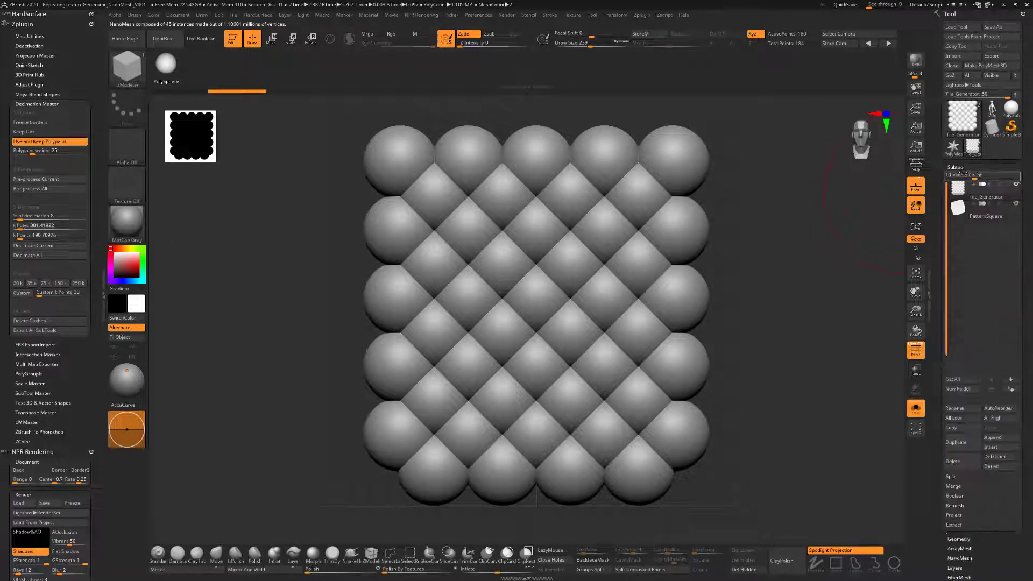
left_click(957, 214)
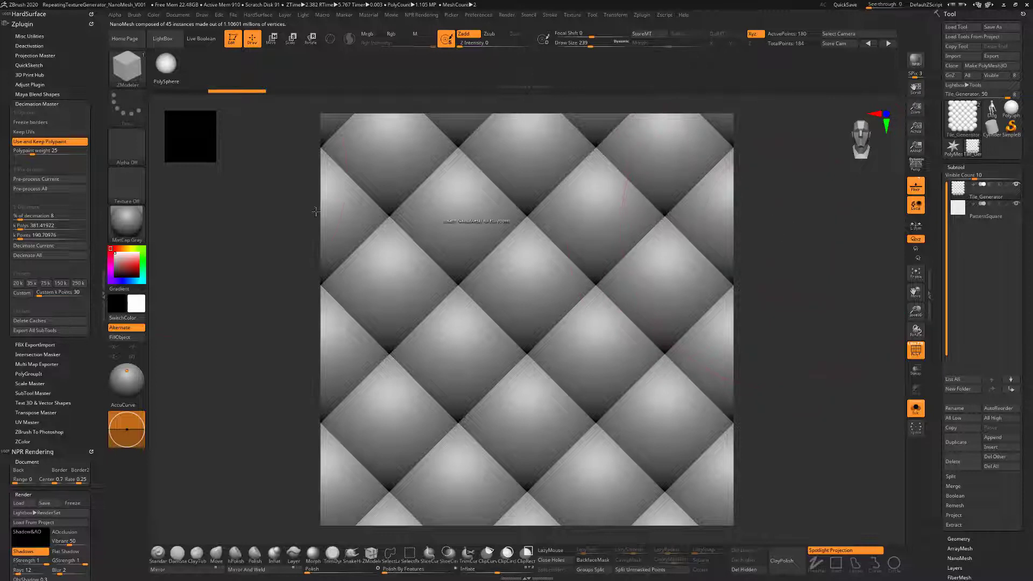
left_click(127, 146)
left_click(372, 344)
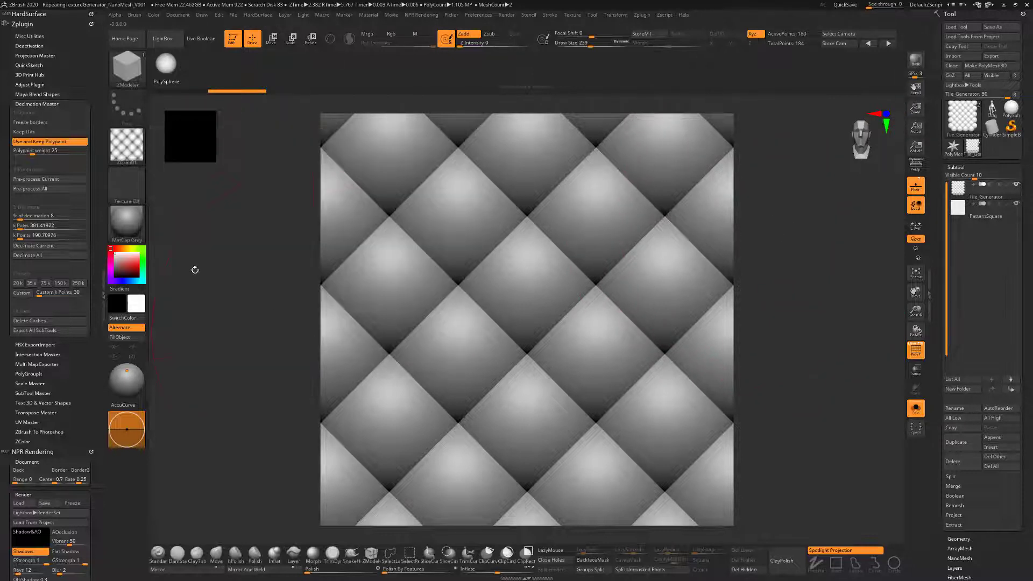
mouse_move(127, 149)
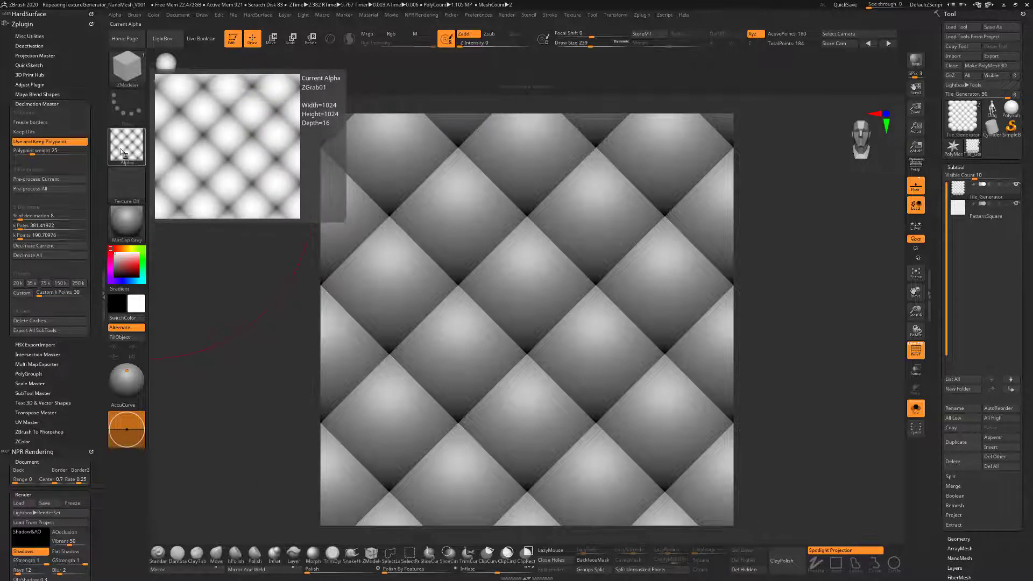
left_click(112, 17)
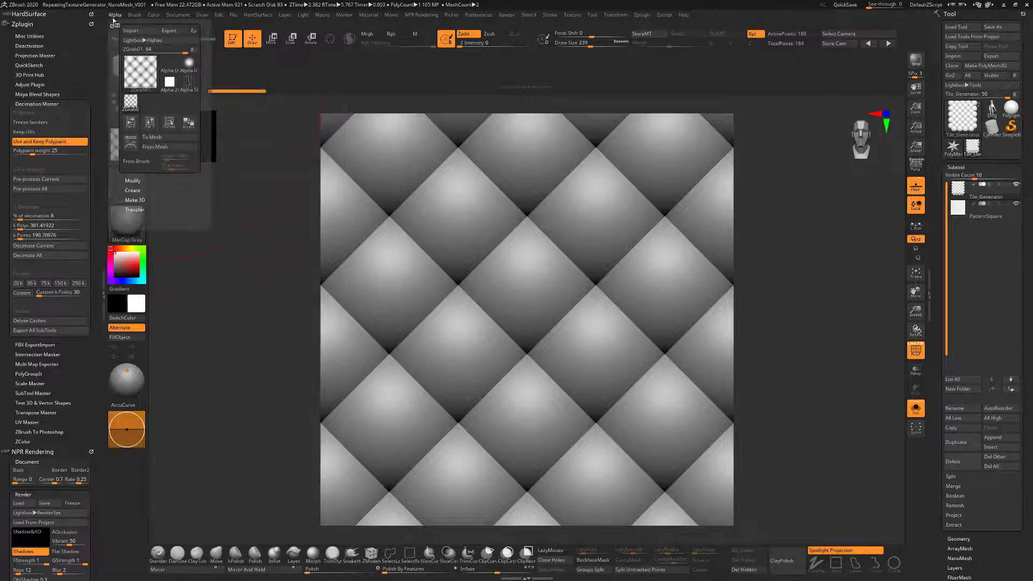
left_click(173, 31)
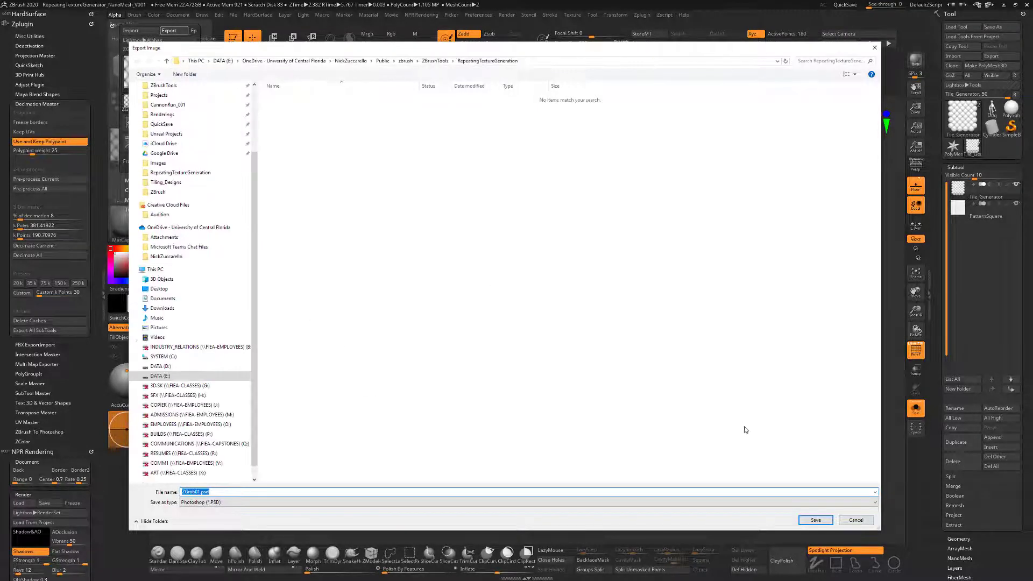
left_click(857, 521)
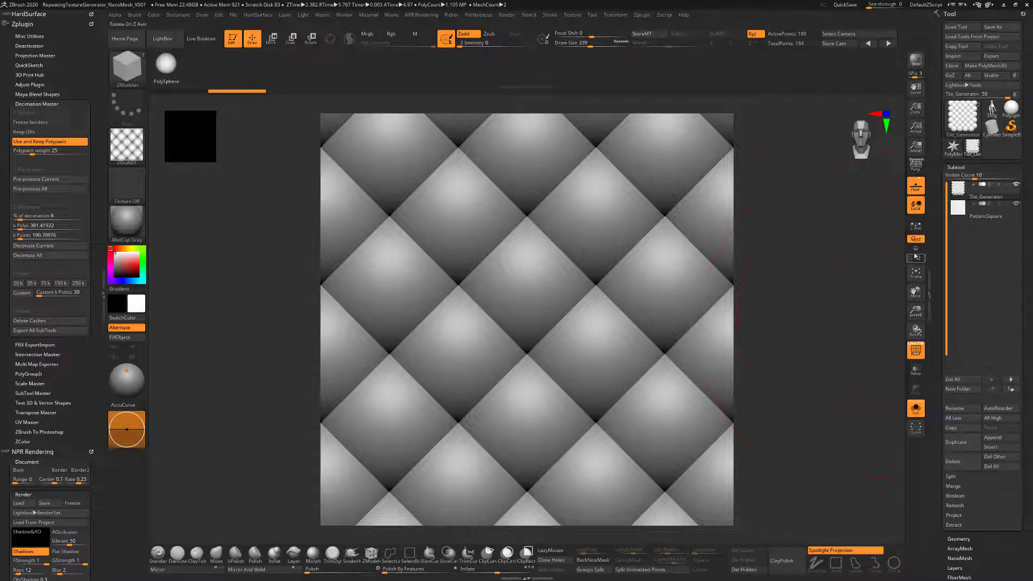
Open the NanoMesh settings of the Tile_Generator subtool and bring its size, offset and rotation parameters into reach.
scroll(936, 244, "down", 1)
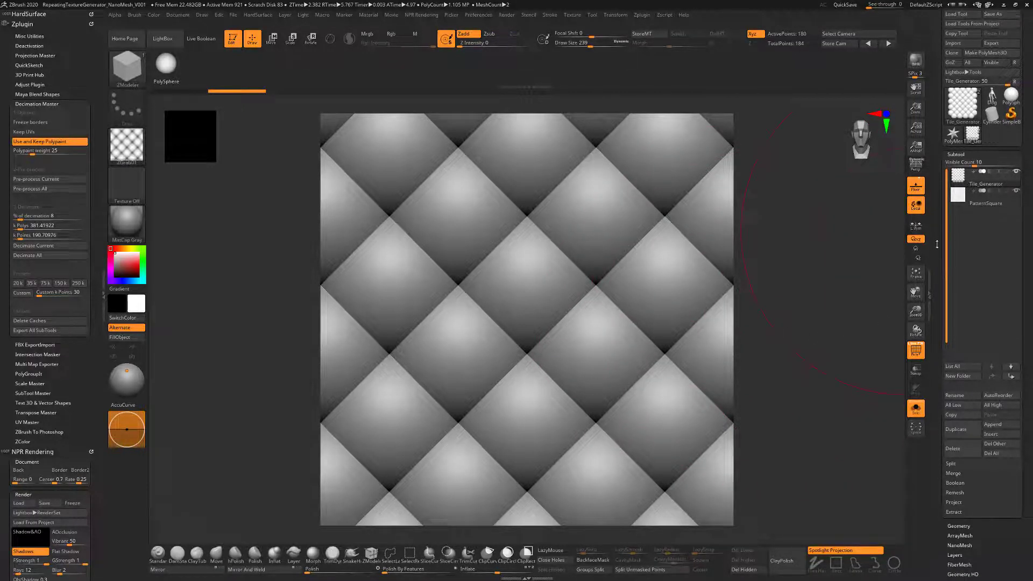
scroll(936, 244, "down", 15)
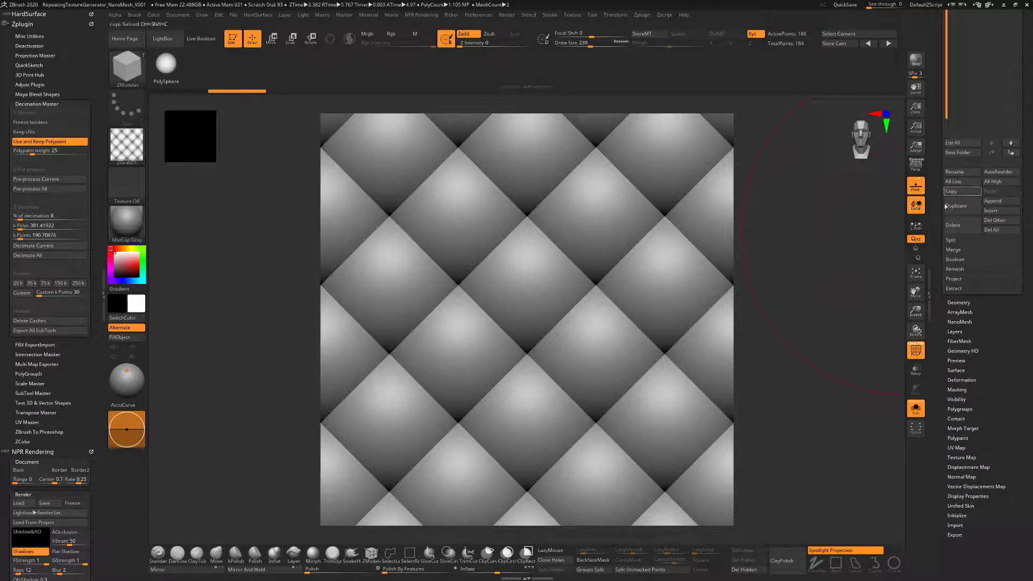
left_click(960, 322)
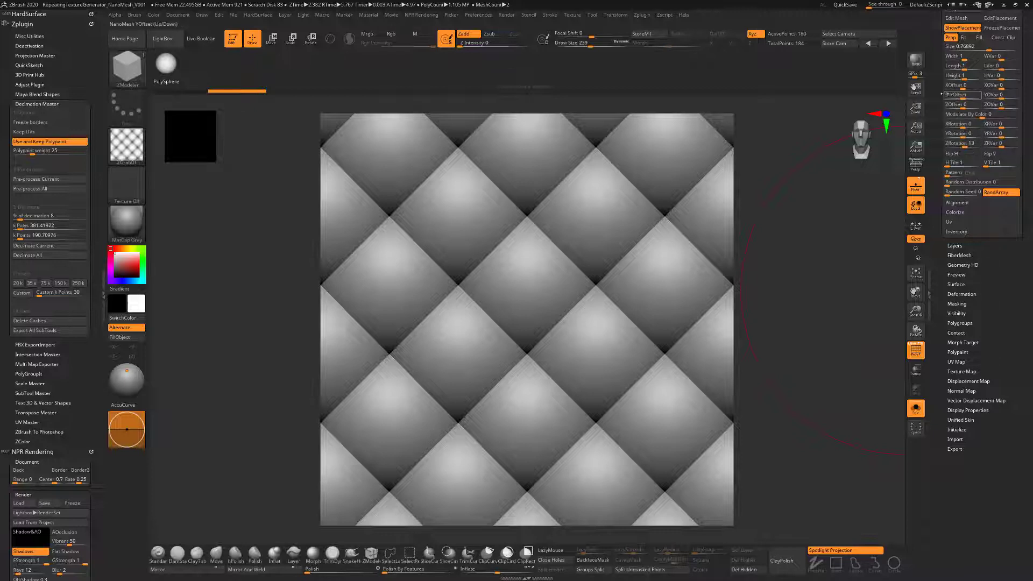
left_click_drag(938, 98, 936, 172)
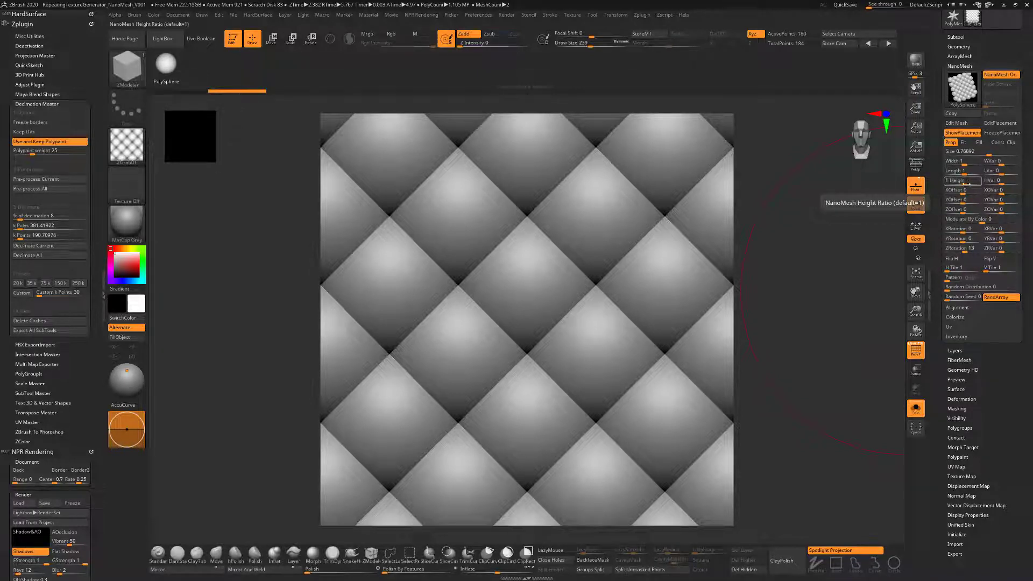
Try stretching the NanoMesh spheres with a Height ratio of about 2.66, and restore the Height to 1.
left_click_drag(952, 183, 967, 175)
left_click_drag(807, 221, 816, 226)
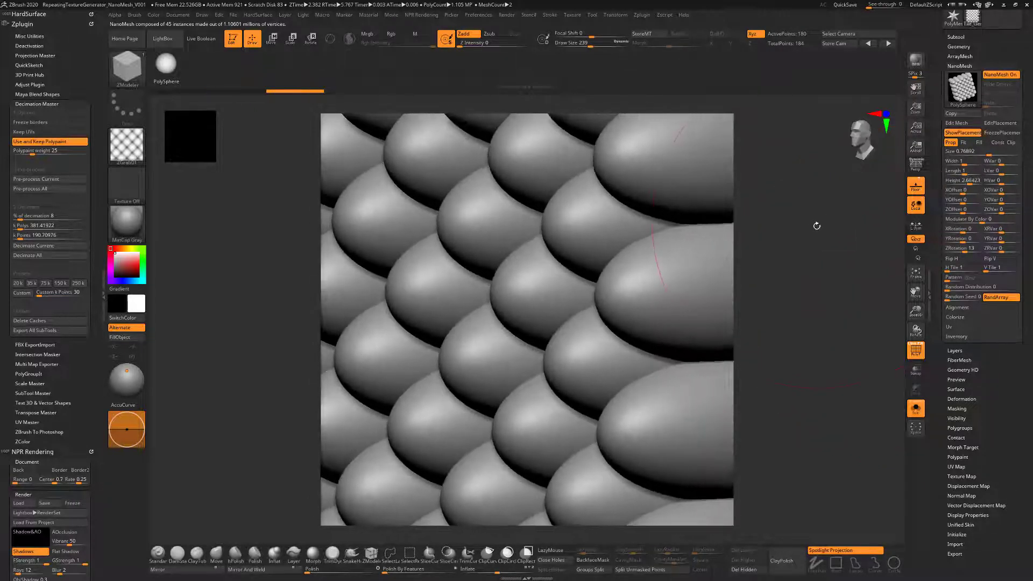
left_click_drag(825, 267, 811, 239)
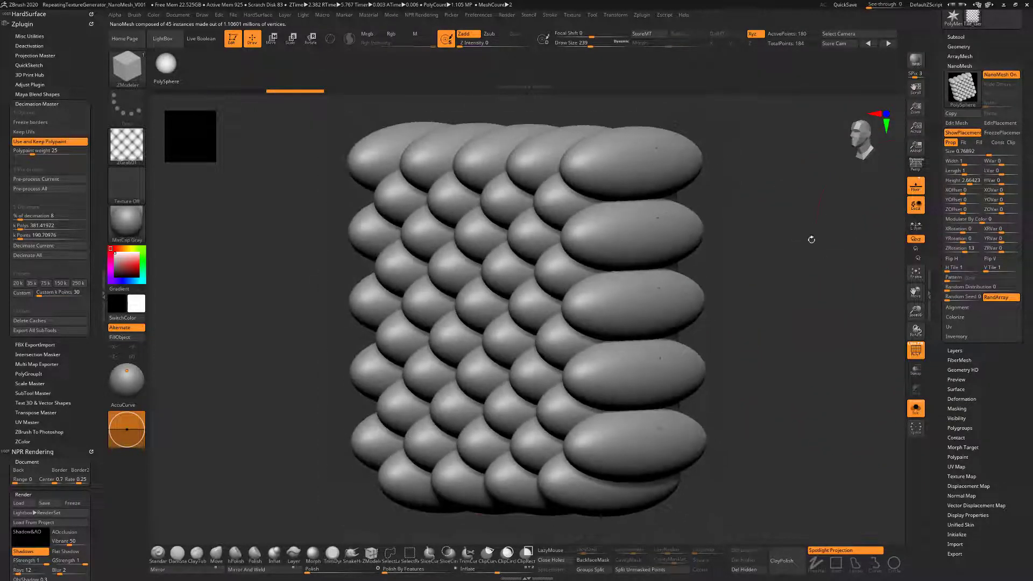
left_click_drag(967, 180, 956, 180)
left_click_drag(959, 180, 967, 181)
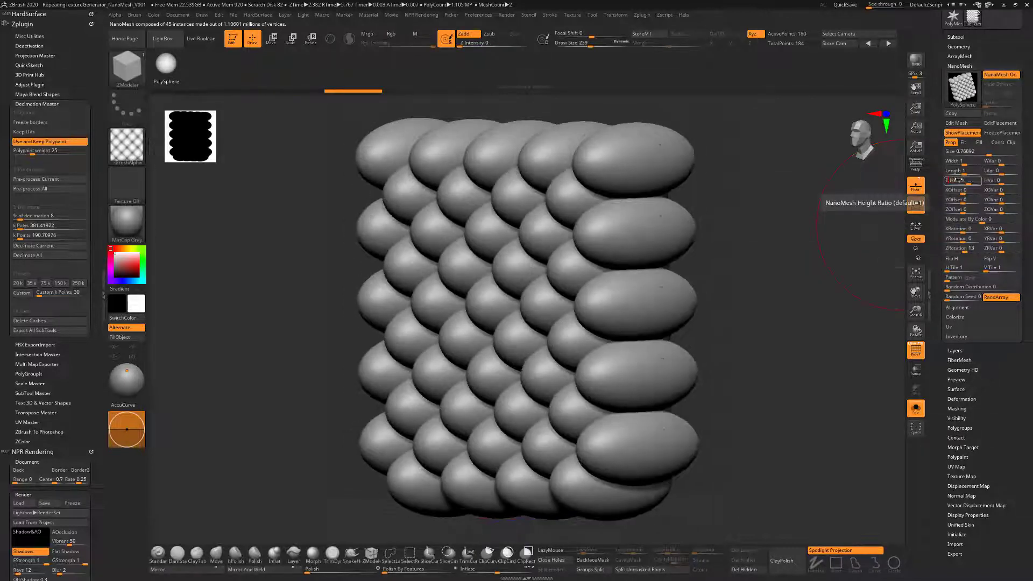
key("Return")
Try widening the NanoMesh spheres to a Width ratio of about 1.44, and restore the Width to 1 in front view.
mouse_move(957, 171)
left_mouse_down()
mouse_move(966, 171)
mouse_move(962, 161)
left_mouse_up()
type("1")
key("Return")
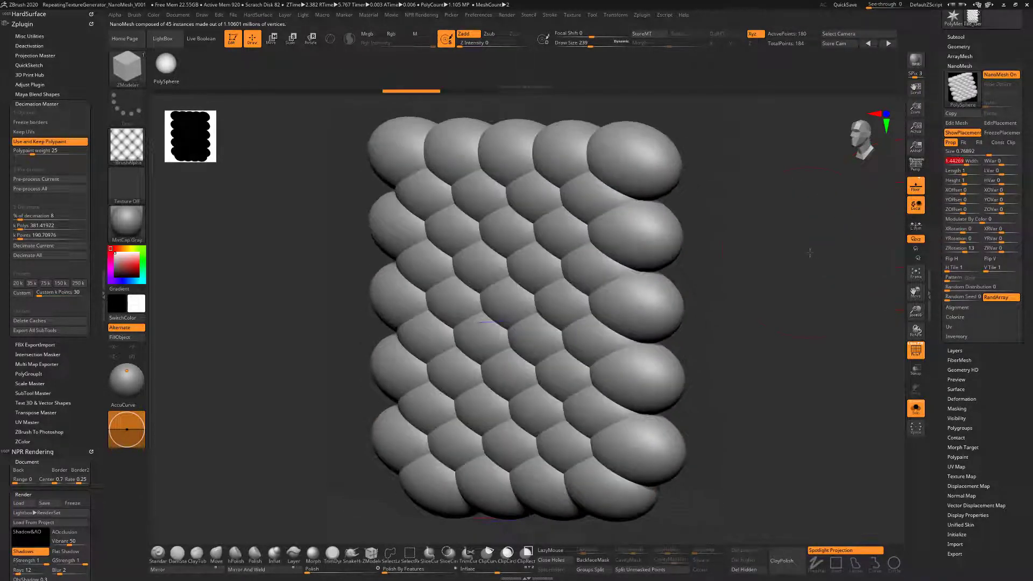
left_click_drag(839, 221, 824, 251, "shift")
key("ctrl+z")
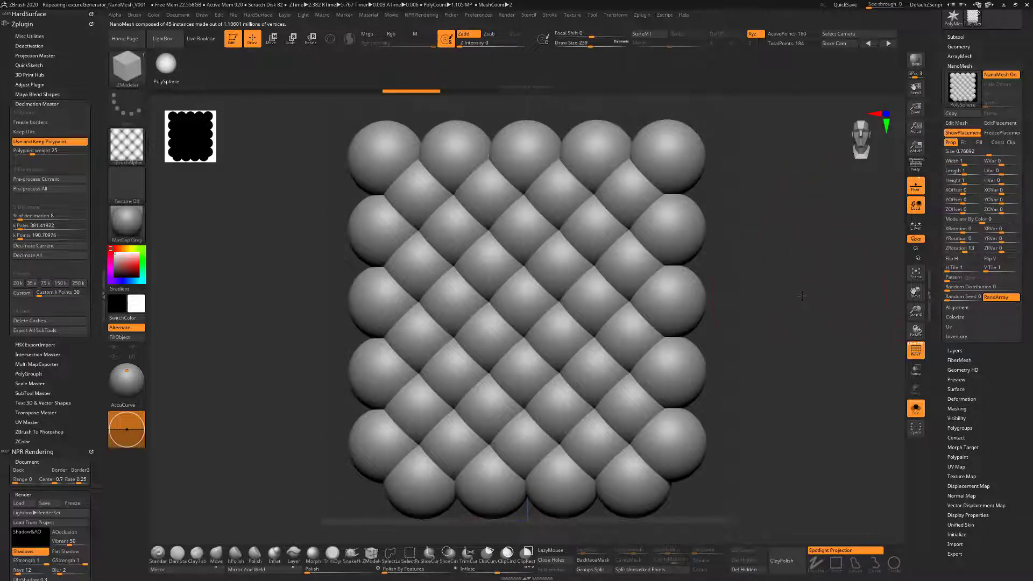
left_click_drag(801, 295, 873, 197, "shift")
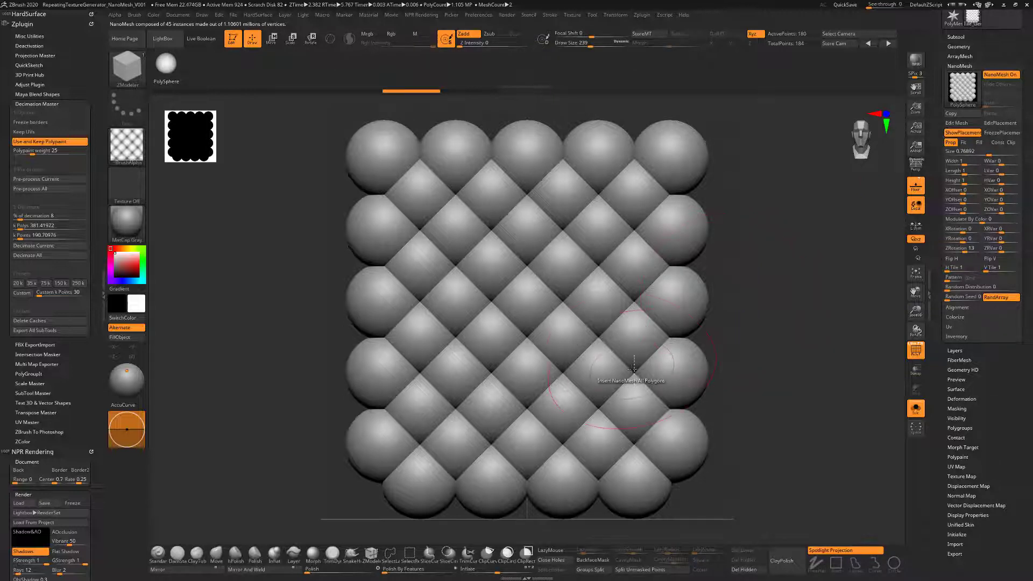
Open the NanoMesh sphere's source mesh for editing and activate the Gizmo 3D on it.
left_click(959, 128)
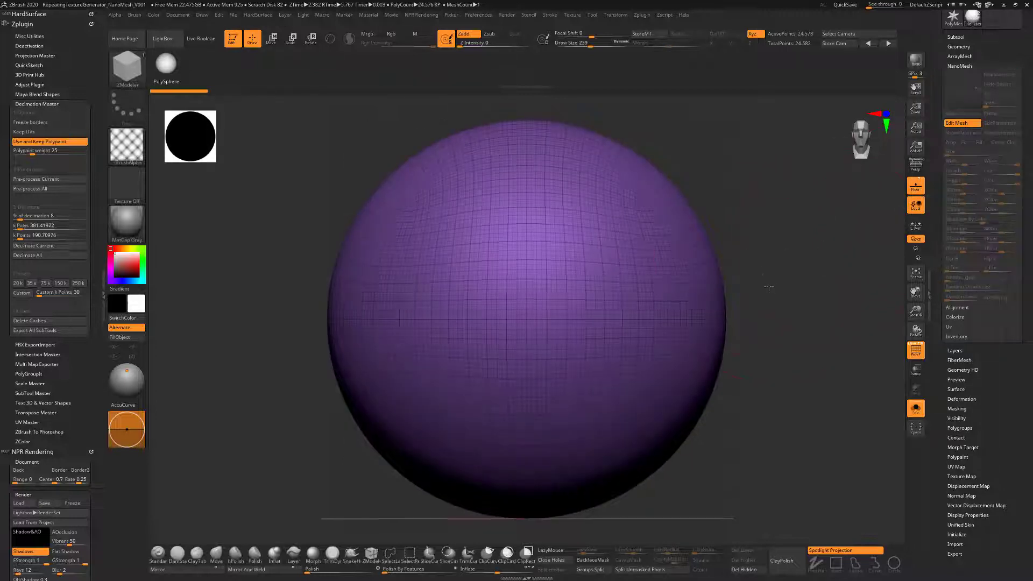
left_click_drag(774, 289, 704, 320, "alt")
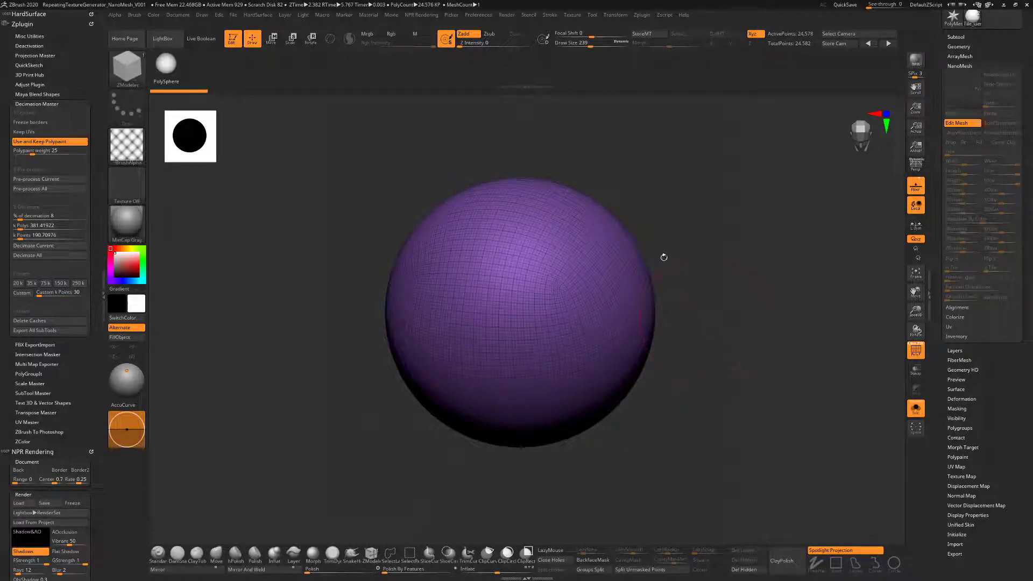
left_click(272, 39)
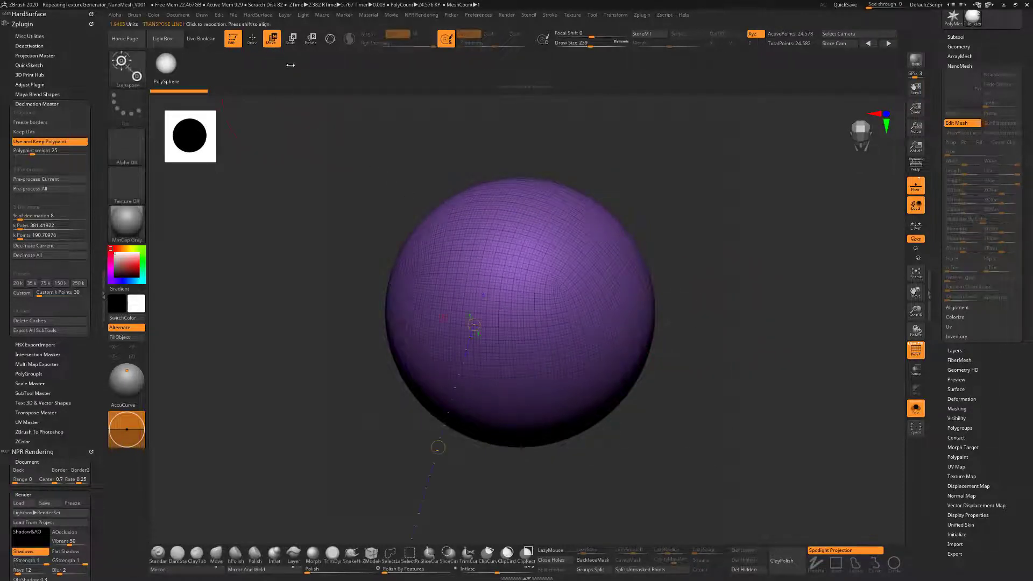
left_click(330, 39)
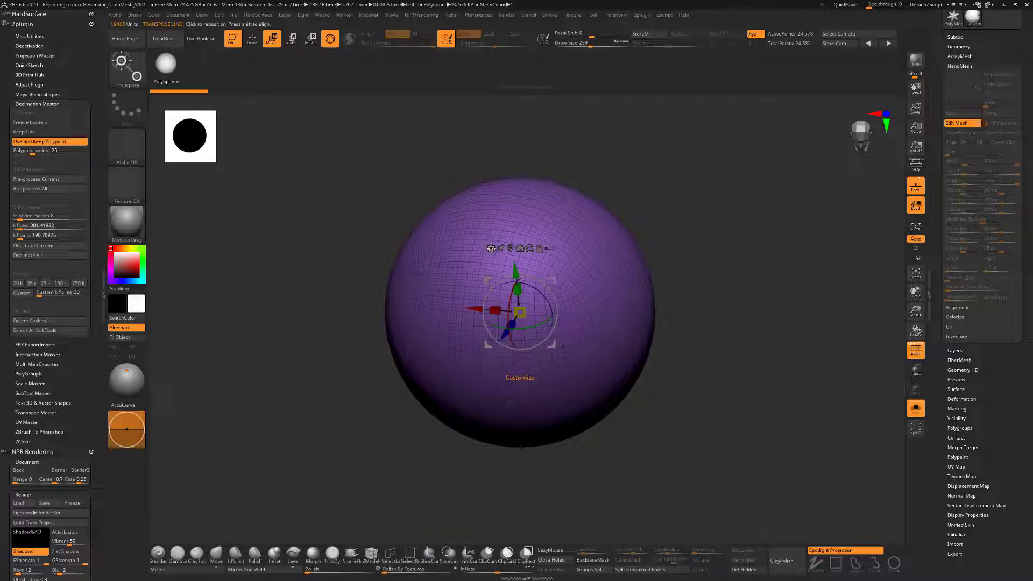
Flatten the sphere from the front and back into a thick disc with the Flatten deformer, and accept the deformation.
left_click(490, 248)
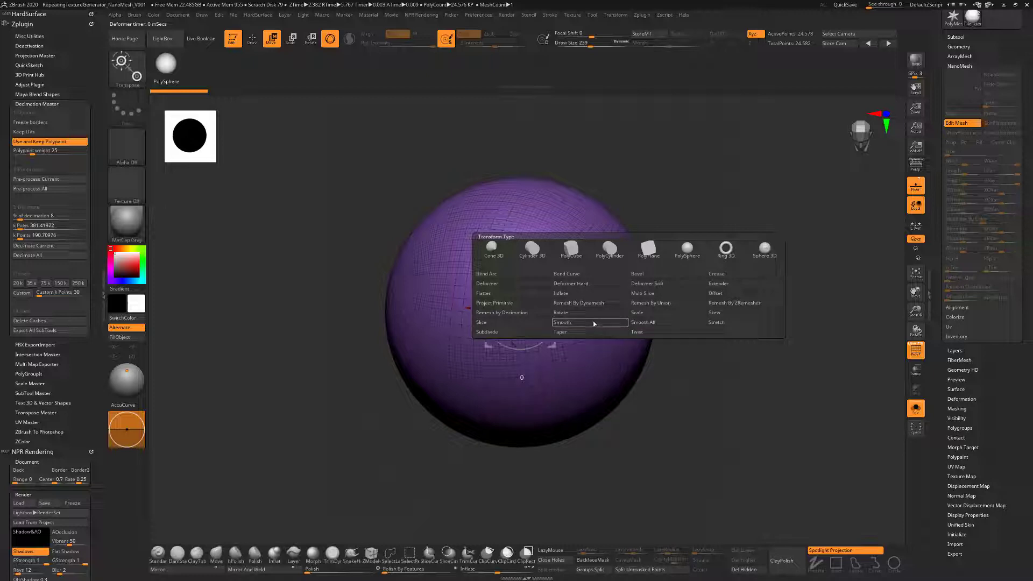
left_click(515, 294)
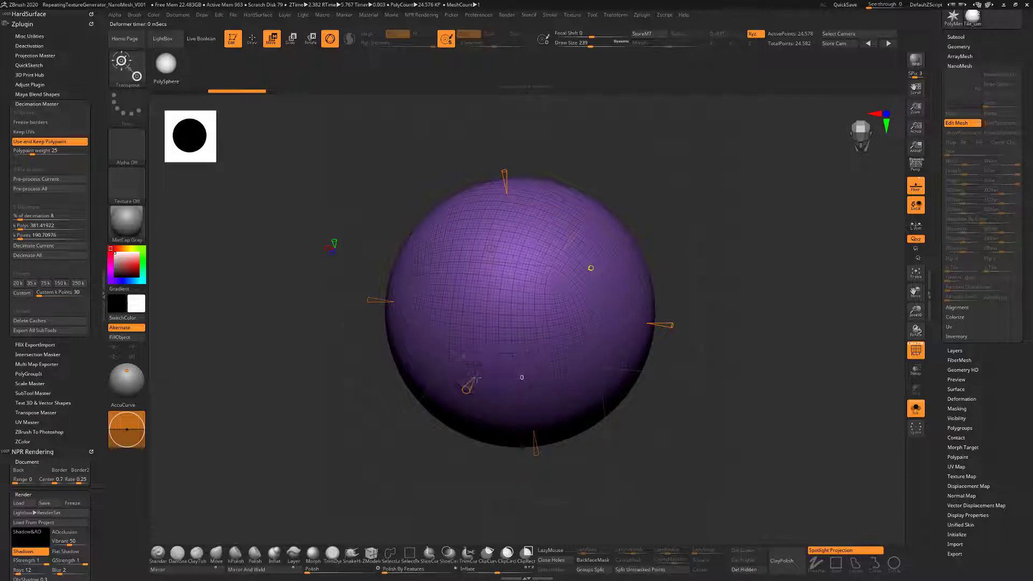
left_click_drag(476, 371, 518, 325)
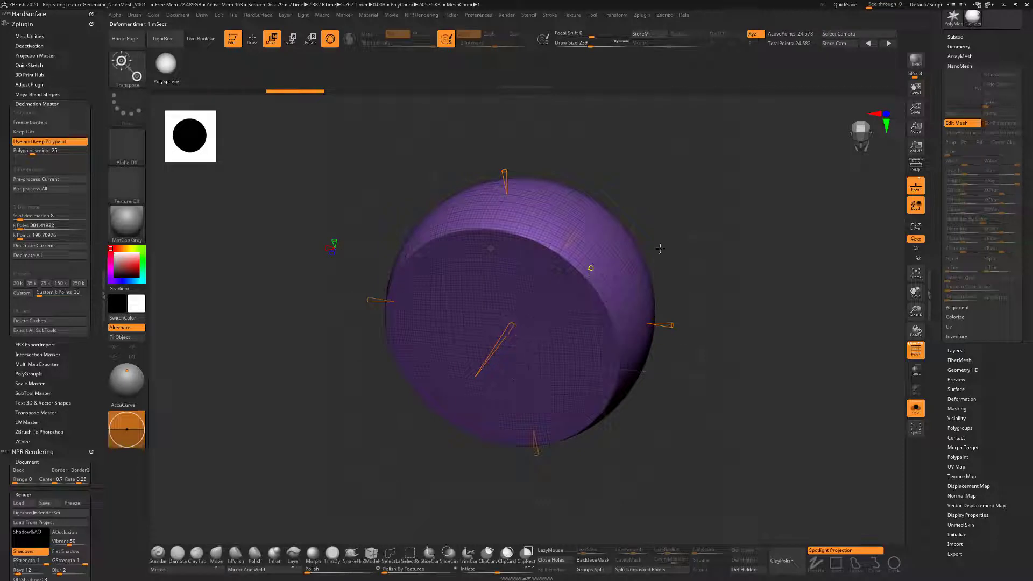
left_click_drag(736, 218, 732, 252)
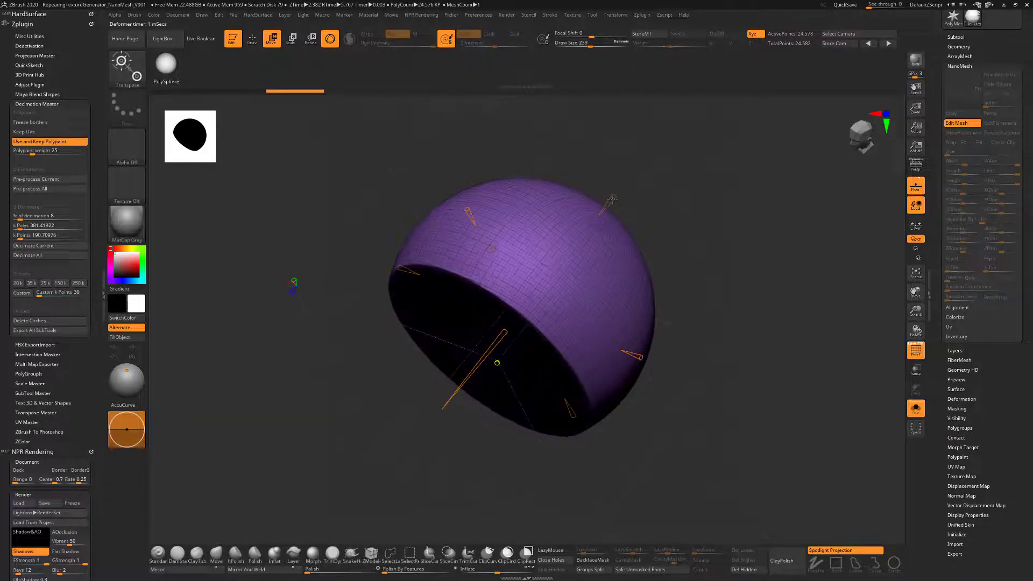
left_click_drag(582, 236, 525, 307)
left_click_drag(731, 259, 781, 225, "shift")
left_click_drag(721, 304, 691, 304)
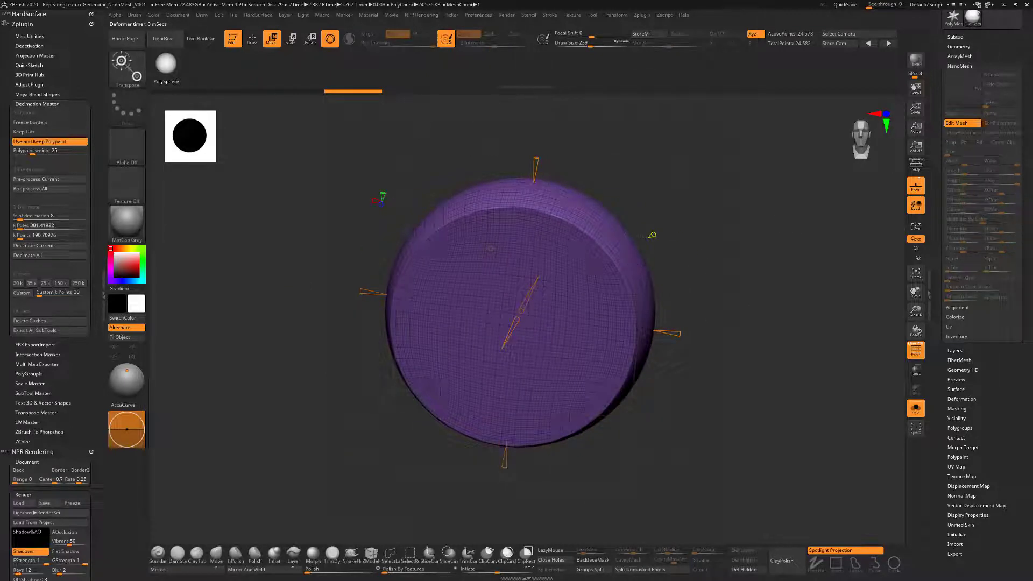
left_click(491, 248)
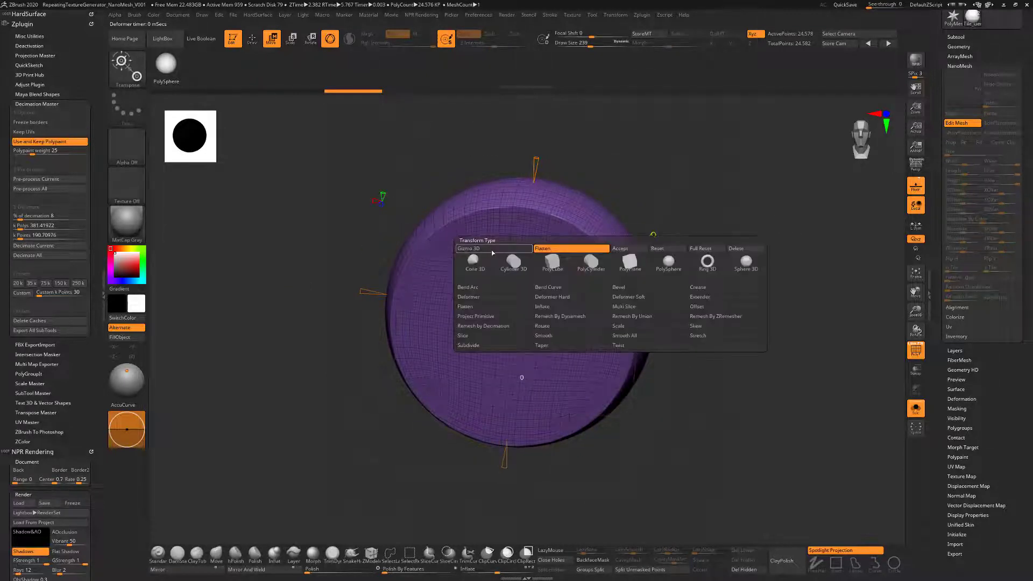
left_click(623, 252)
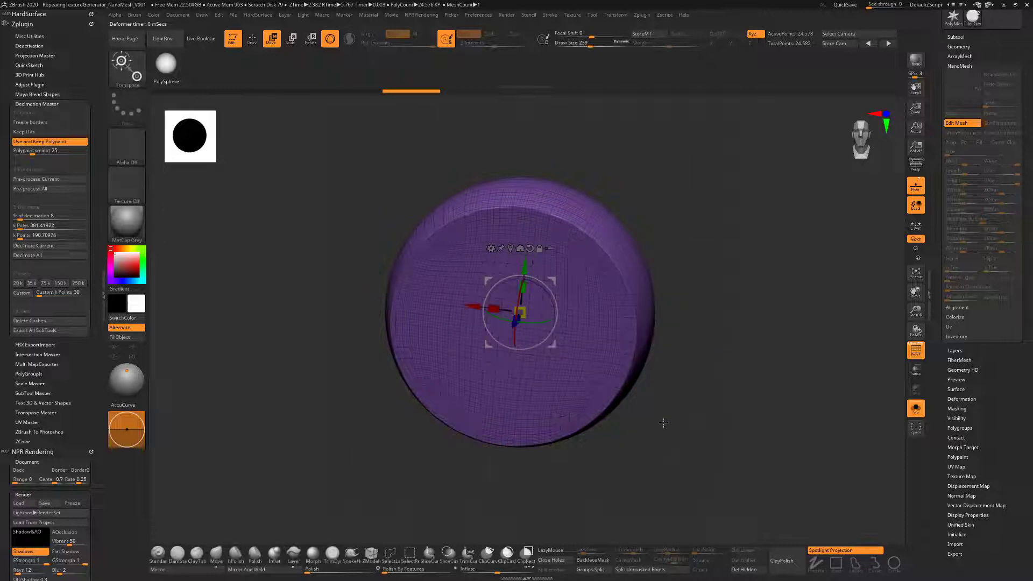
left_click_drag(662, 423, 610, 445, "shift")
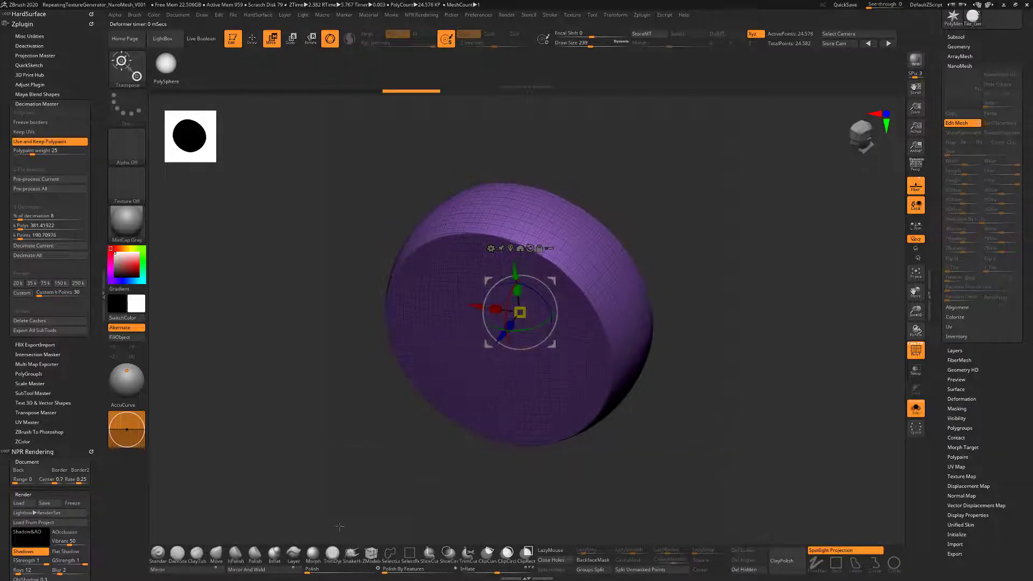
Mirror and weld the flattened disc, and leave mesh editing so all NanoMesh instances use the disc.
left_click(297, 570)
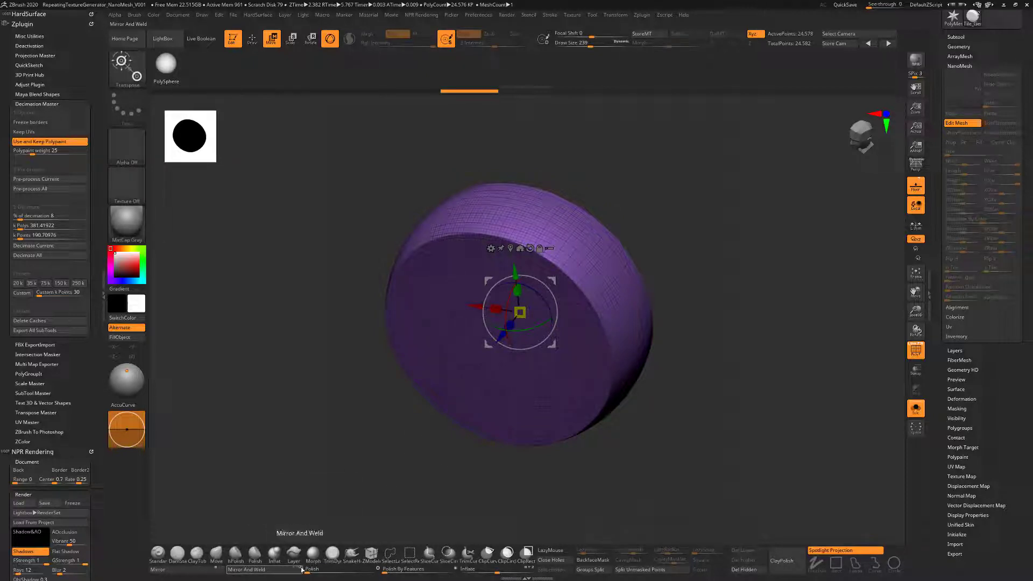
left_click_drag(609, 355, 720, 295)
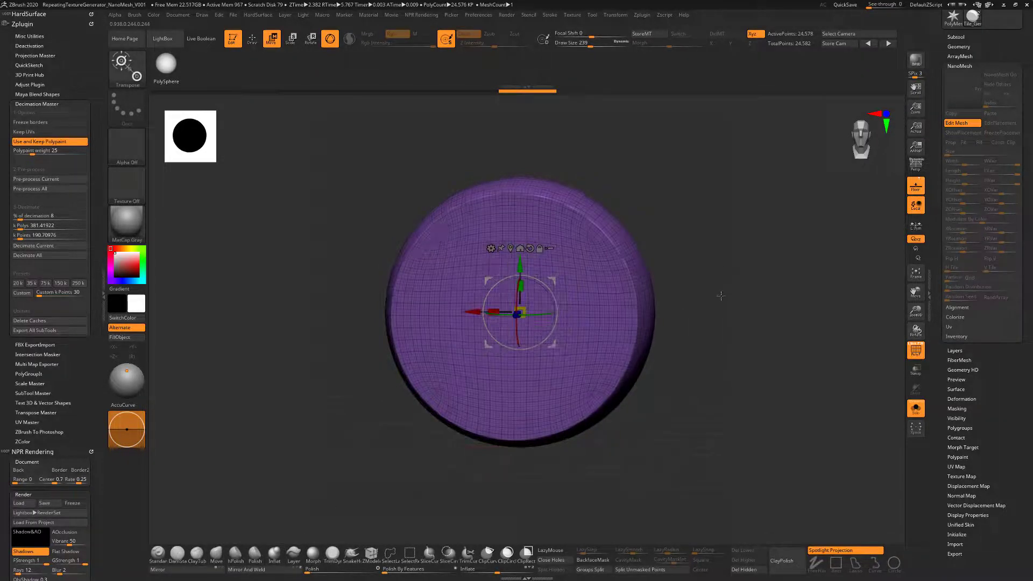
left_click_drag(718, 346, 720, 345, "shift")
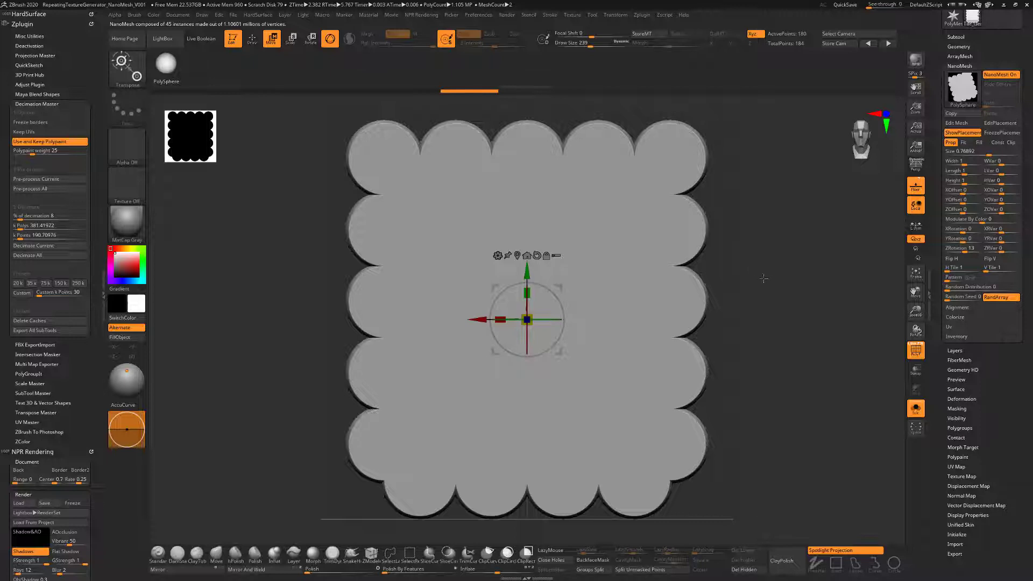
Reset the NanoMesh ZRotation of the disc instances to 0.
mouse_move(763, 278)
left_mouse_down()
mouse_move(749, 295)
mouse_move(766, 287)
left_mouse_up()
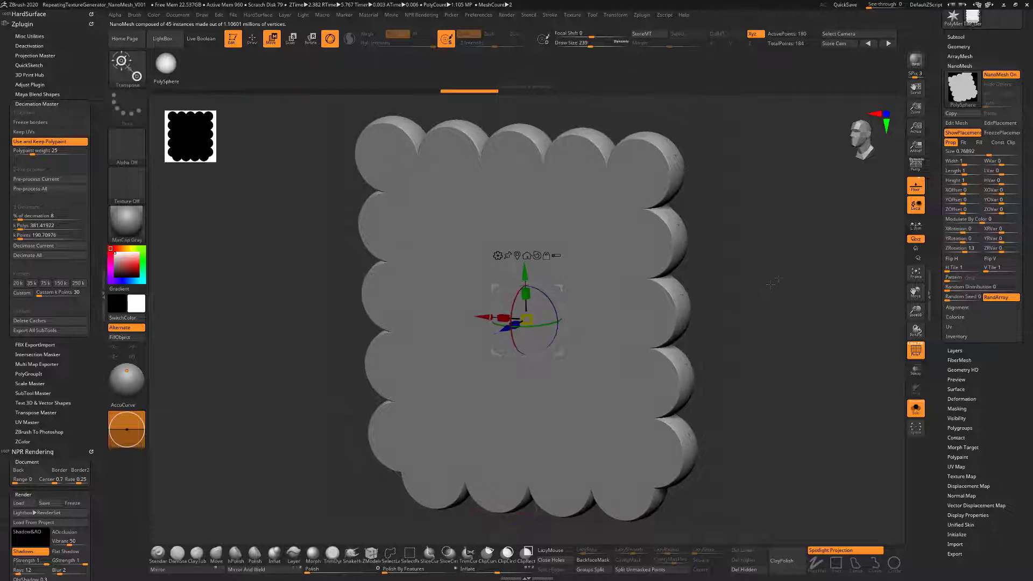
left_click(961, 248)
type("13")
key("BackSpace")
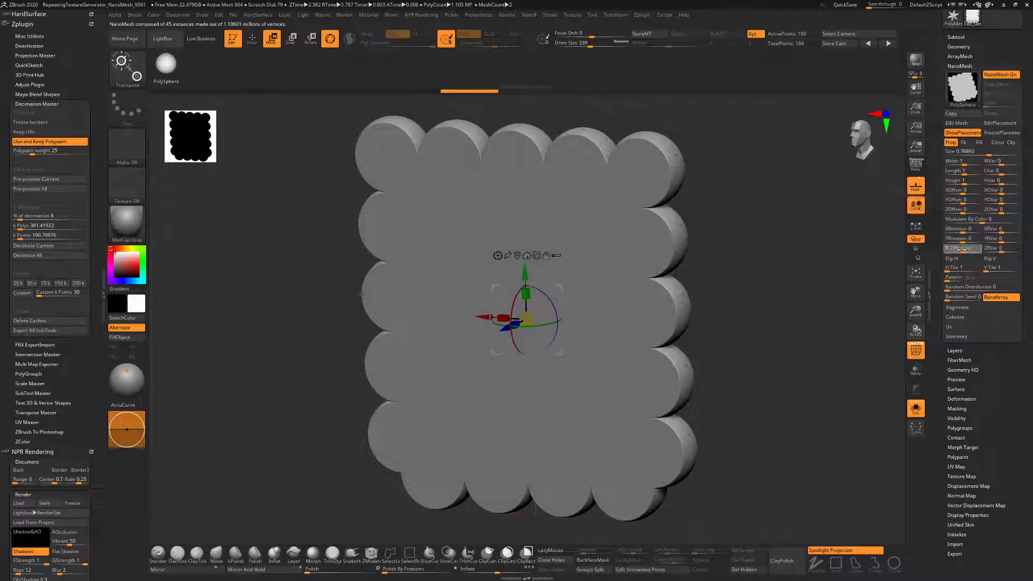
type("8")
Try tilting the disc instances with NanoMesh YRotation values of 17 and -43, and reset the YRotation to 0.
left_click(965, 238)
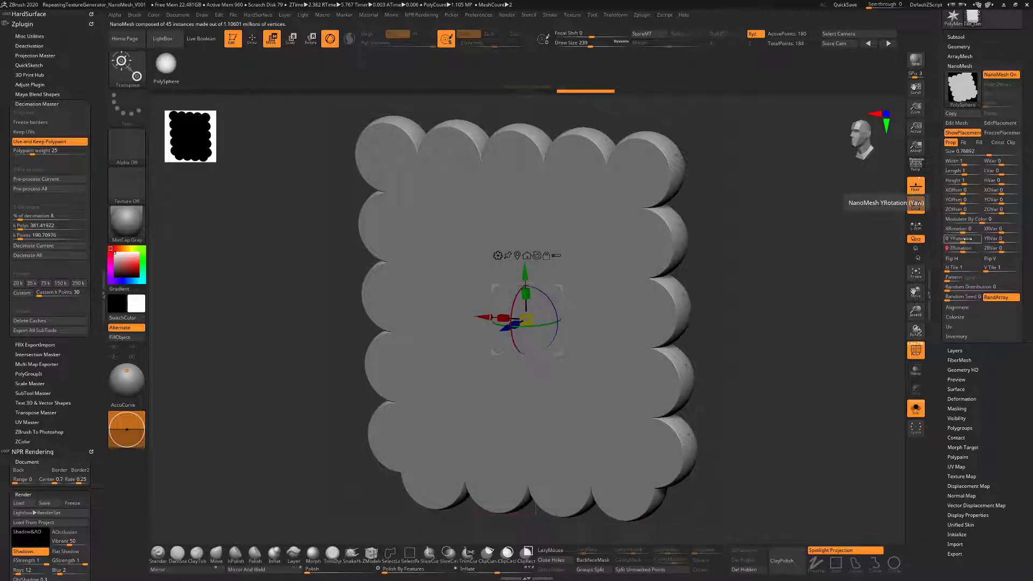
type("17")
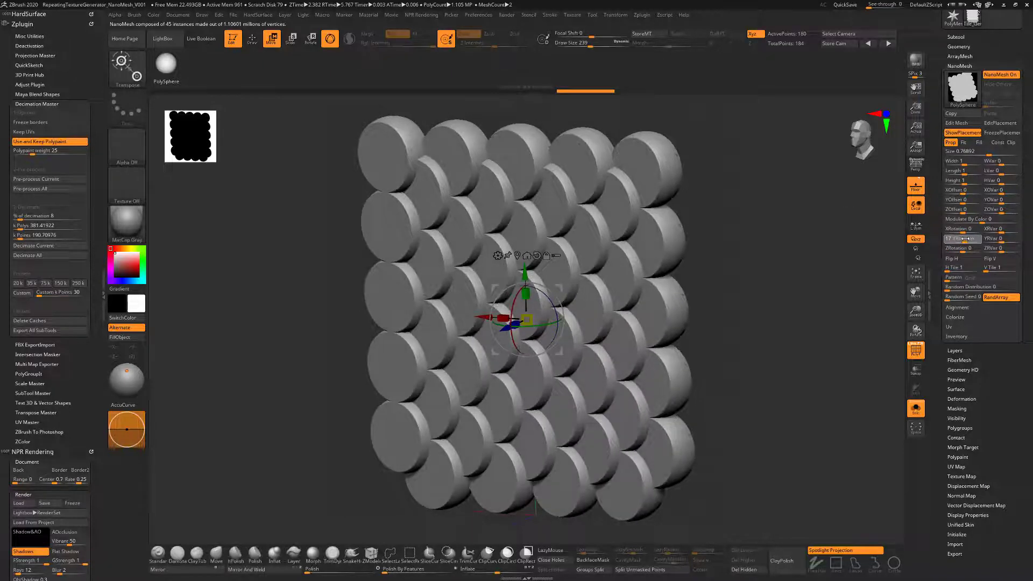
key("BackSpace")
key("BackSpace")
type("-43")
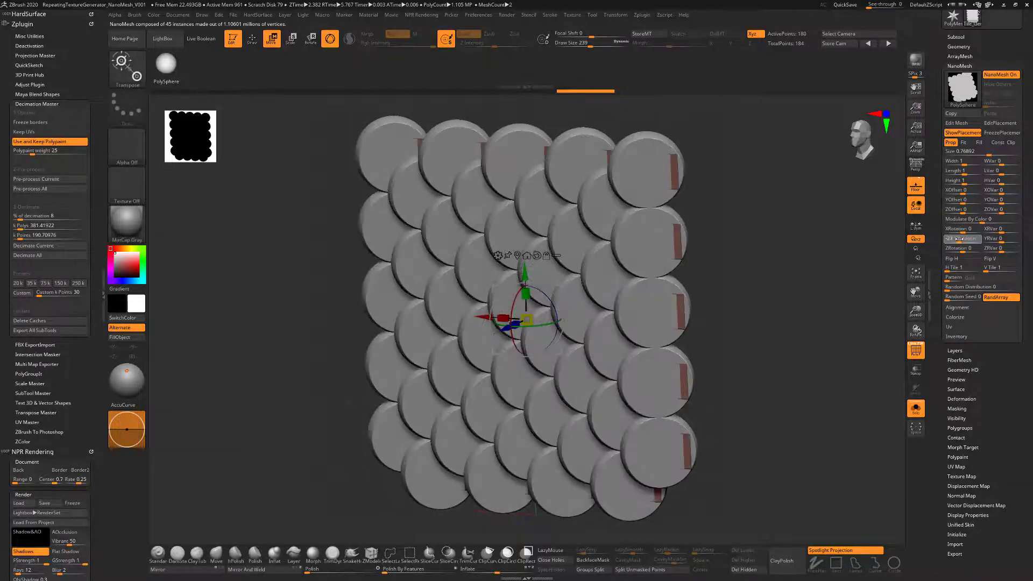
key("BackSpace")
key("BackSpace")
key("BackSpace")
Tilt the disc instances into overlapping scales by setting the NanoMesh XRotation to -28.
left_click(950, 228)
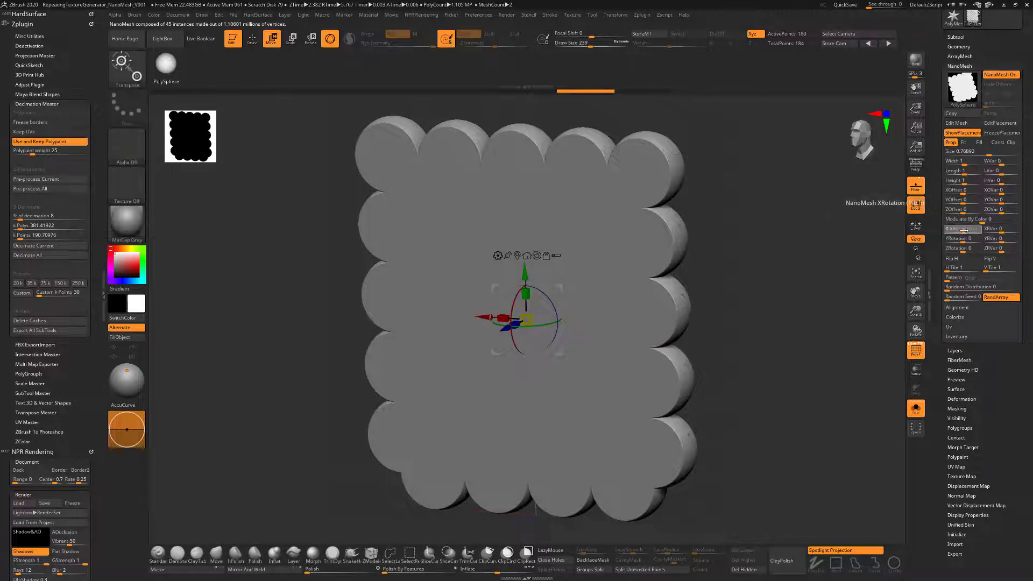
type("12")
key("BackSpace")
key("BackSpace")
type("-28")
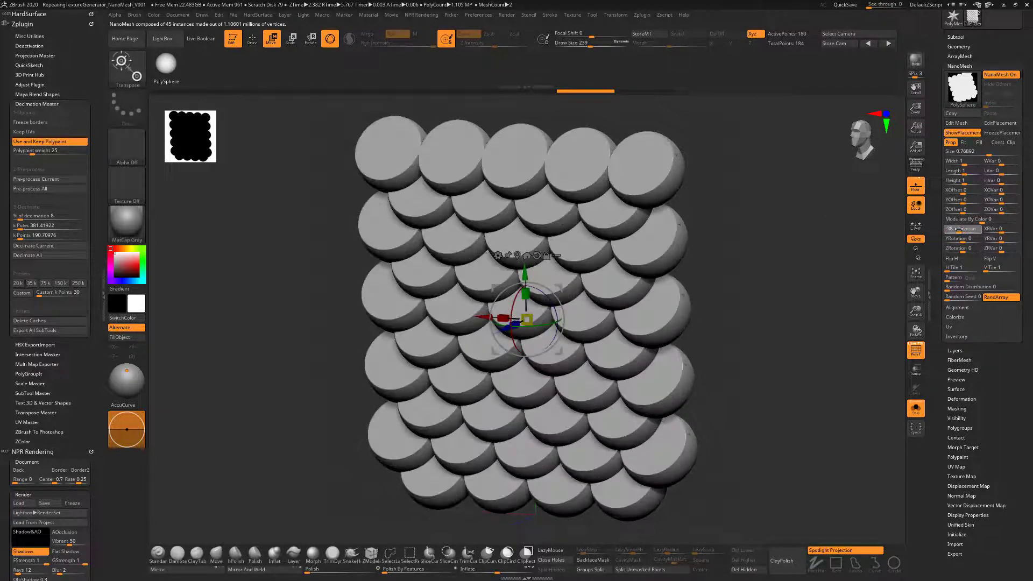
Try different tilts for the disc instances, including NanoMesh XRotation values of 0 and -53.
key("BackSpace")
key("BackSpace")
key("BackSpace")
type("22")
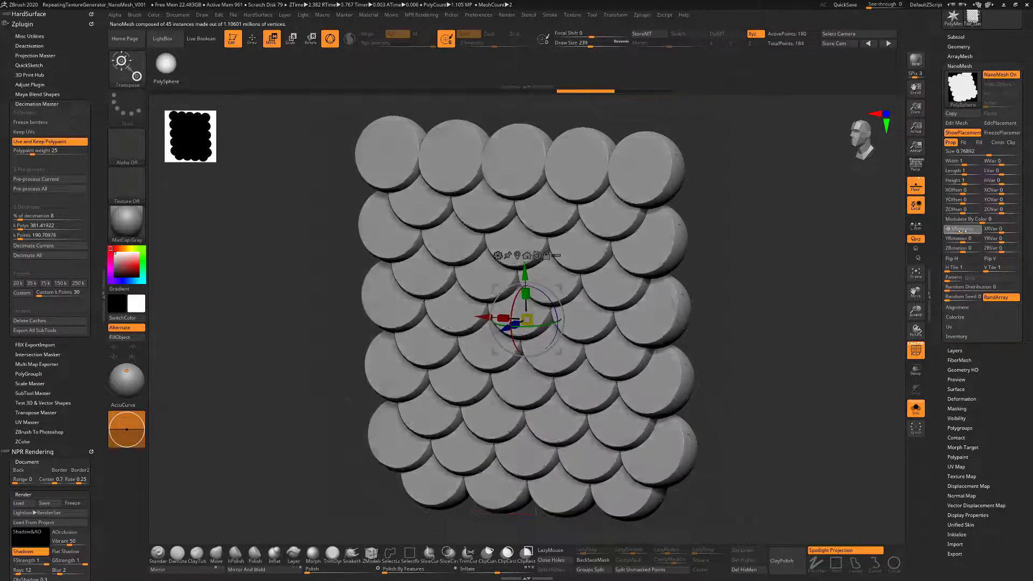
key("BackSpace")
key("BackSpace")
type("0")
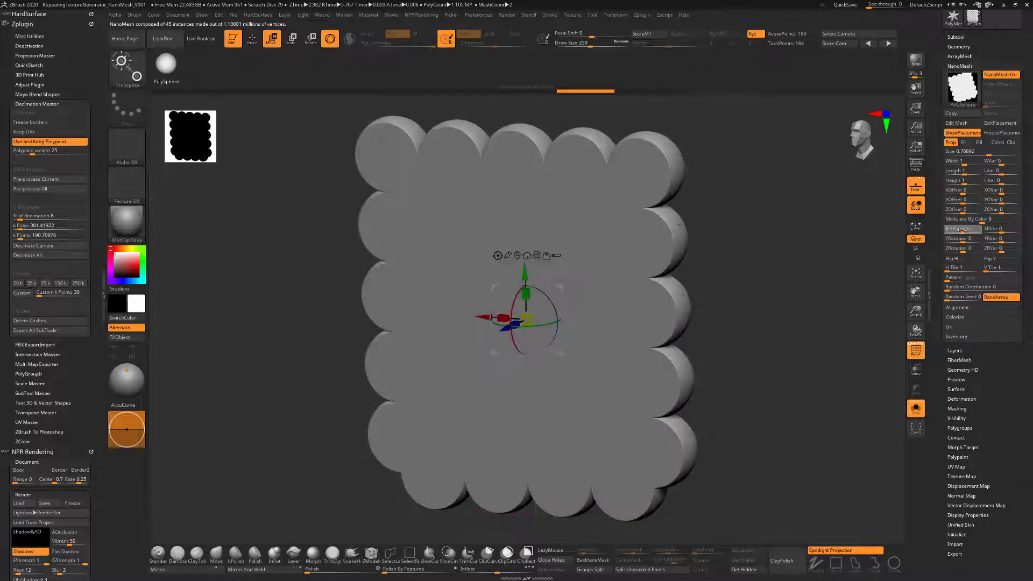
key("BackSpace")
type("-53")
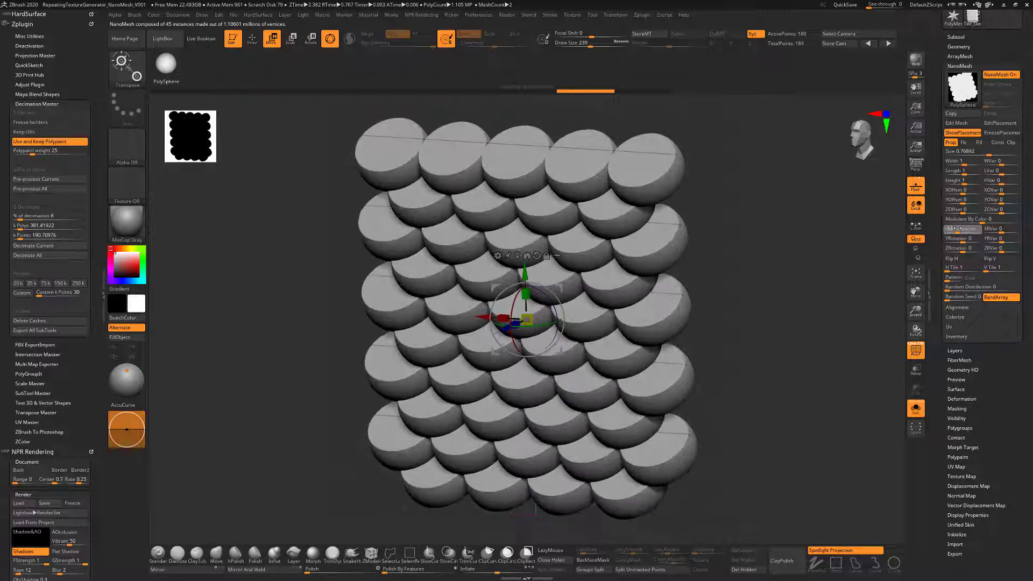
Set the NanoMesh XRotation of the disc instances to -33 and snap the view to the front.
key("BackSpace")
key("BackSpace")
type("33")
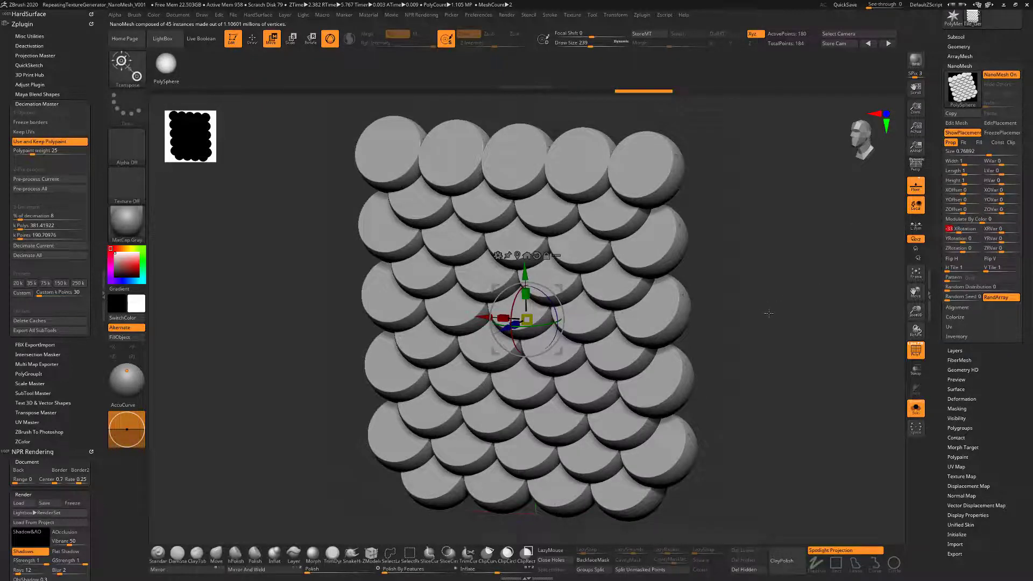
left_click_drag(768, 313, 786, 294, "shift")
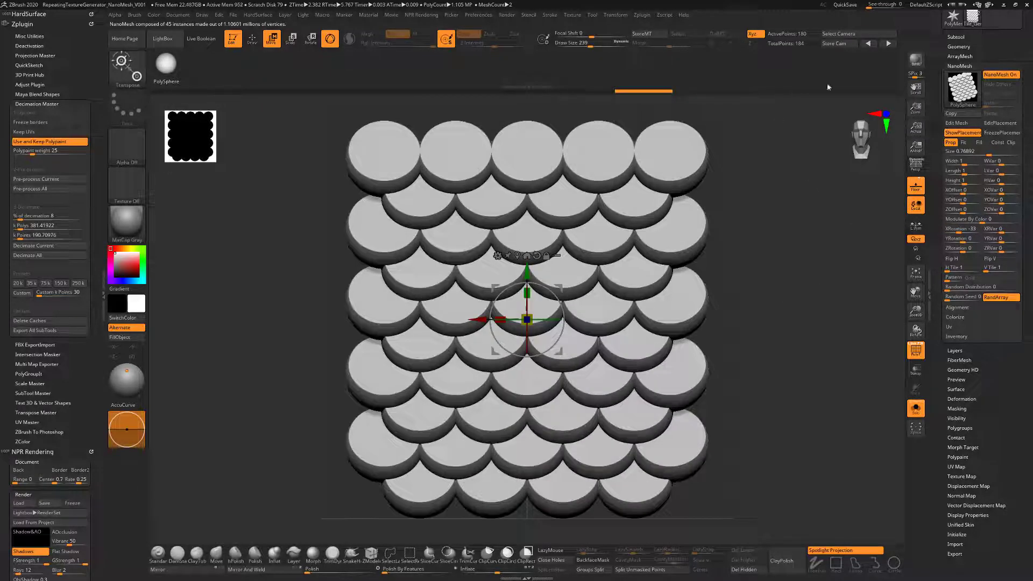
Select the PatternSquare subtool and frame it in the canvas.
left_click(959, 55)
left_click(959, 47)
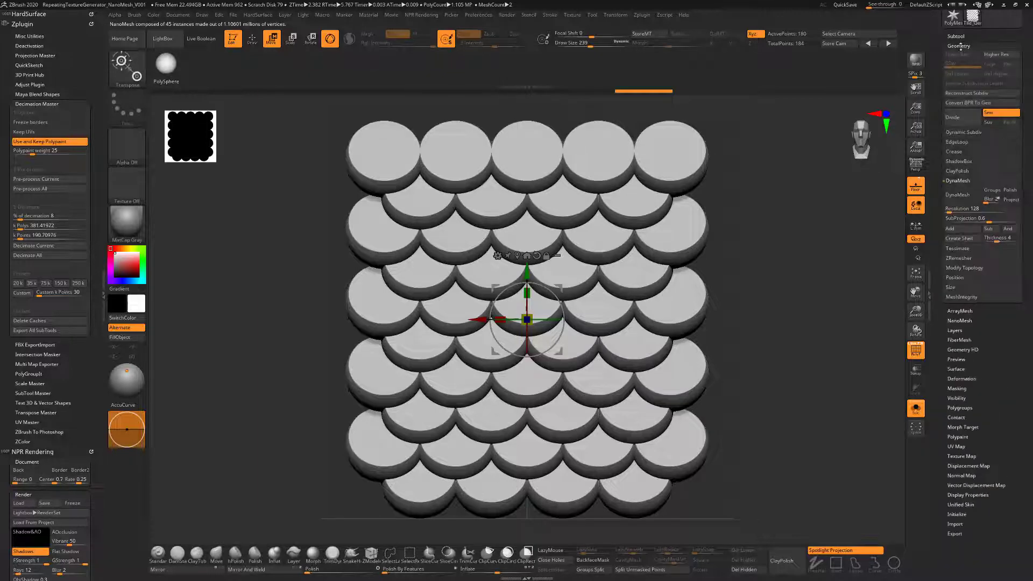
left_click(956, 36)
left_click(985, 78)
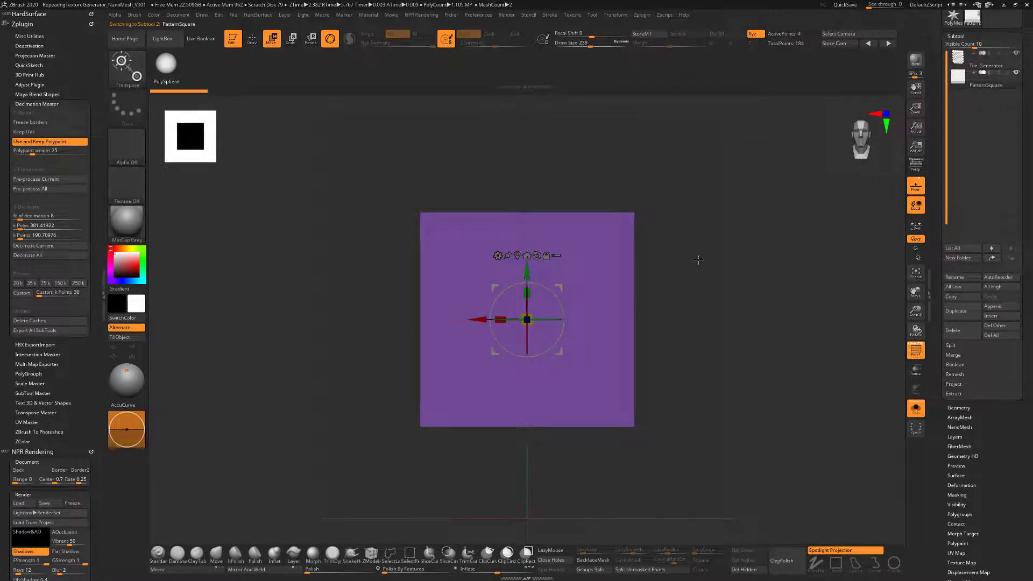
key("f")
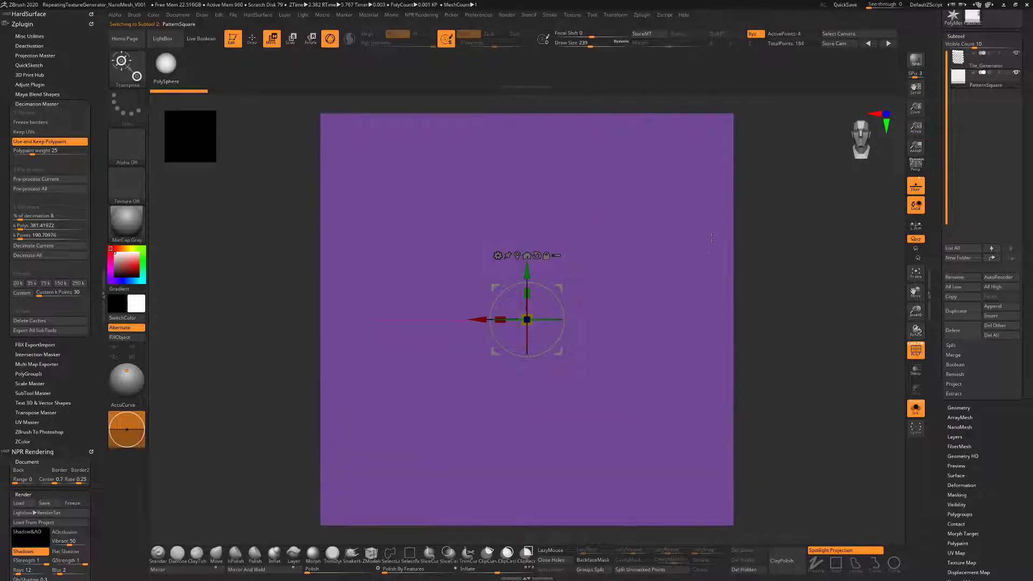
Store the framed view as a CameraGrabDoc camera with perspective turned on, and turn perspective off again.
left_click(837, 44)
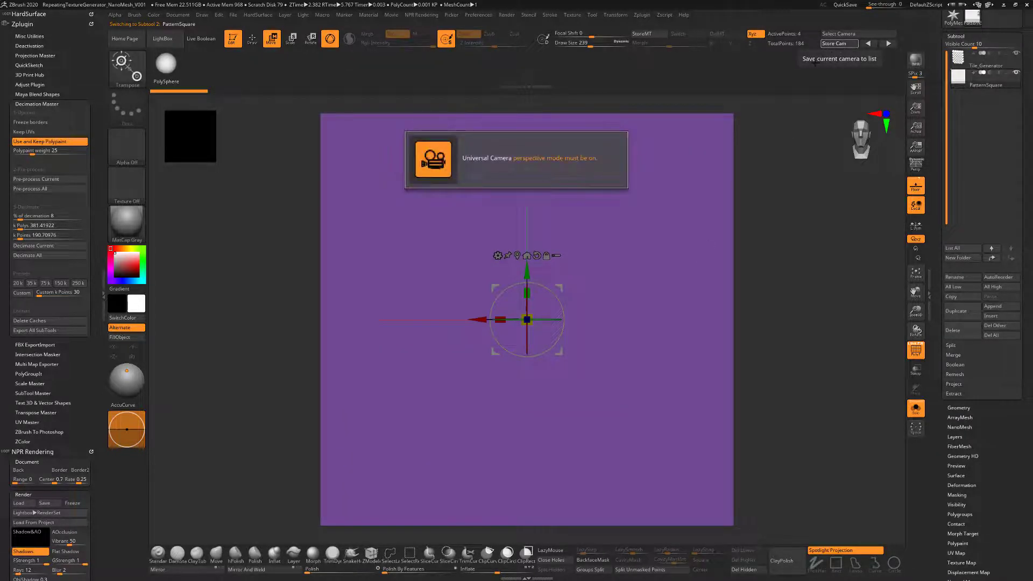
left_click(915, 166)
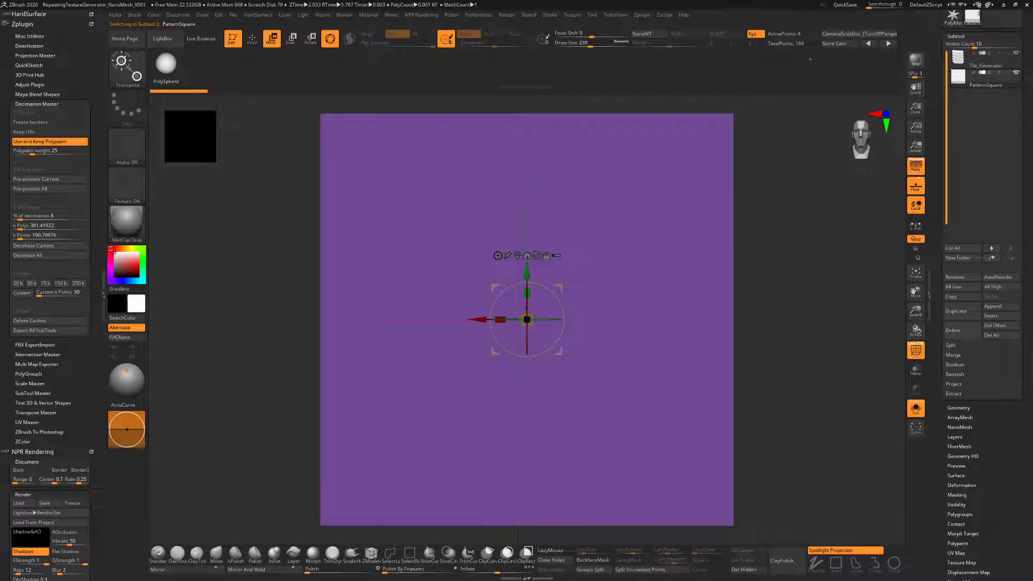
left_click(203, 15)
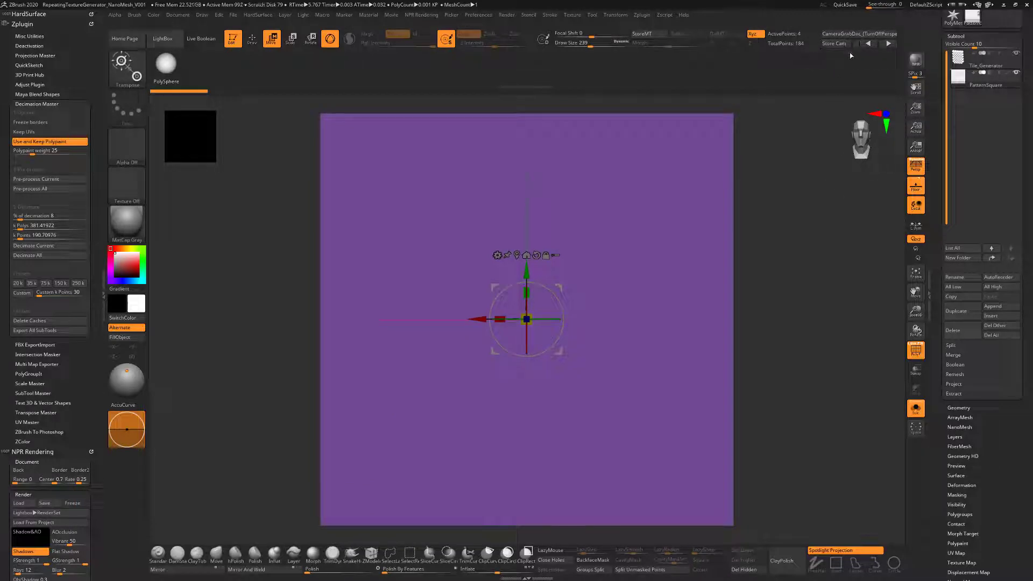
left_click(915, 166)
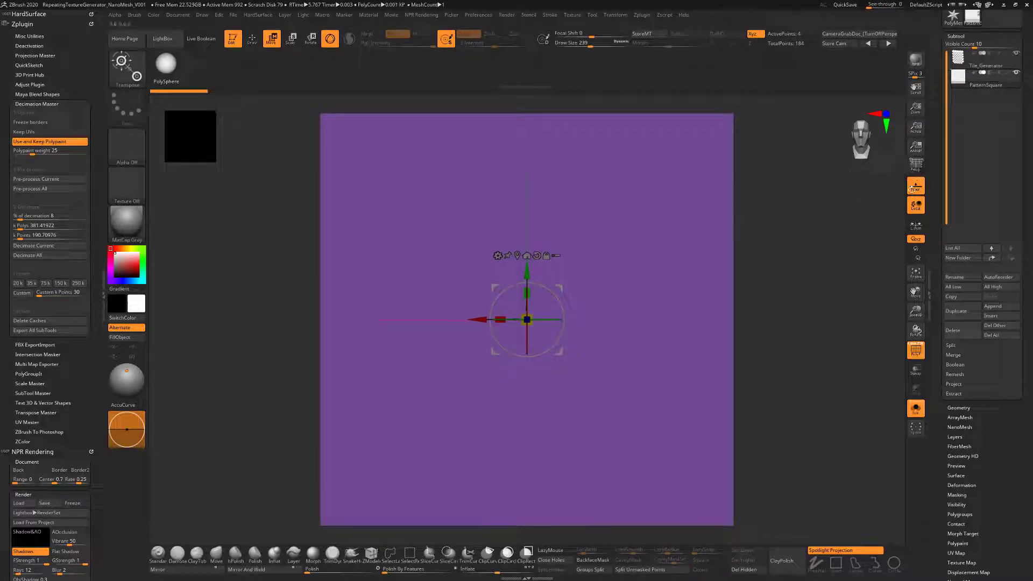
Select the Tile_Generator subtool and grab the framed scale pattern from the document as a new alpha.
left_click(959, 59)
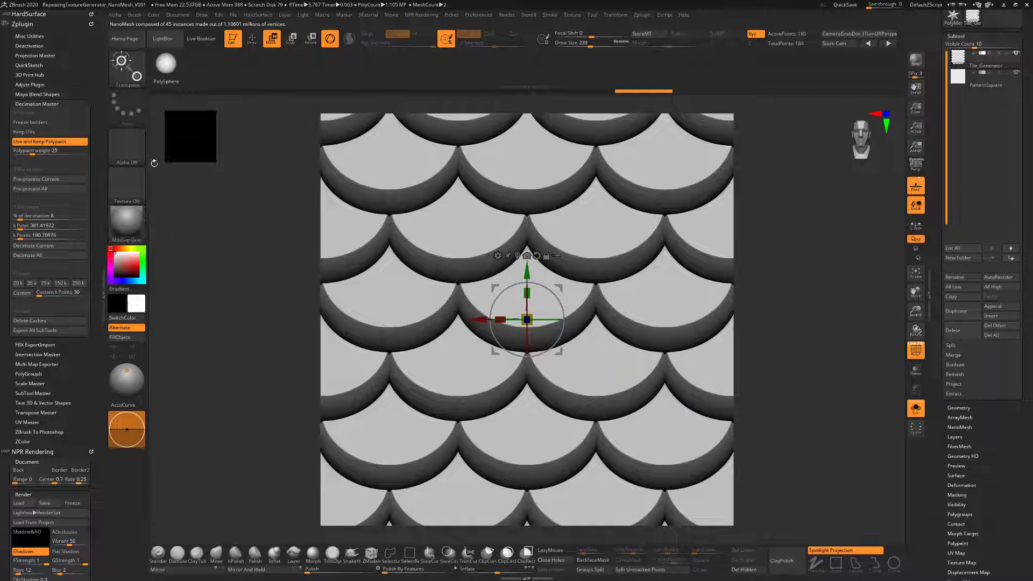
left_click(127, 147)
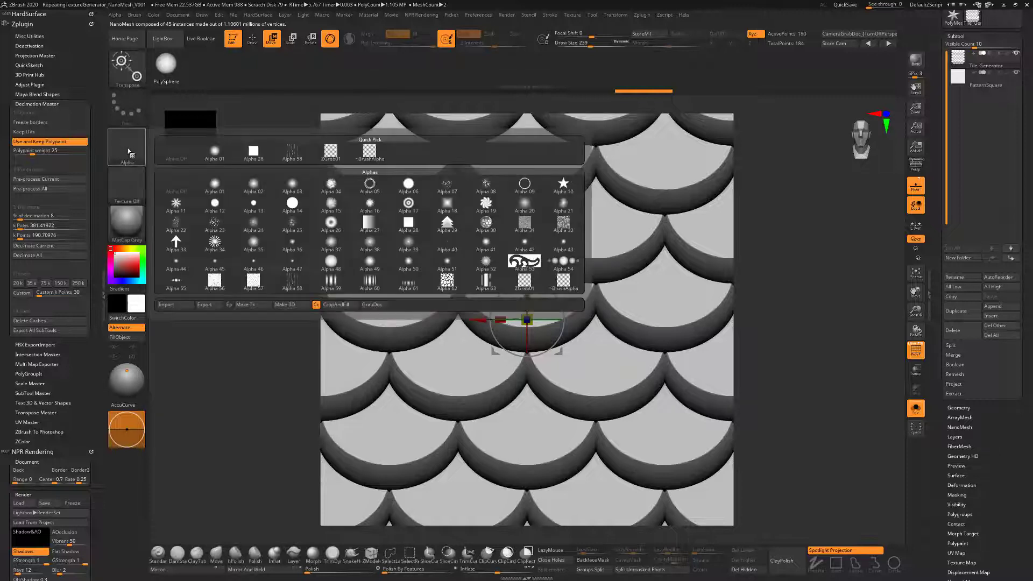
left_click(363, 305)
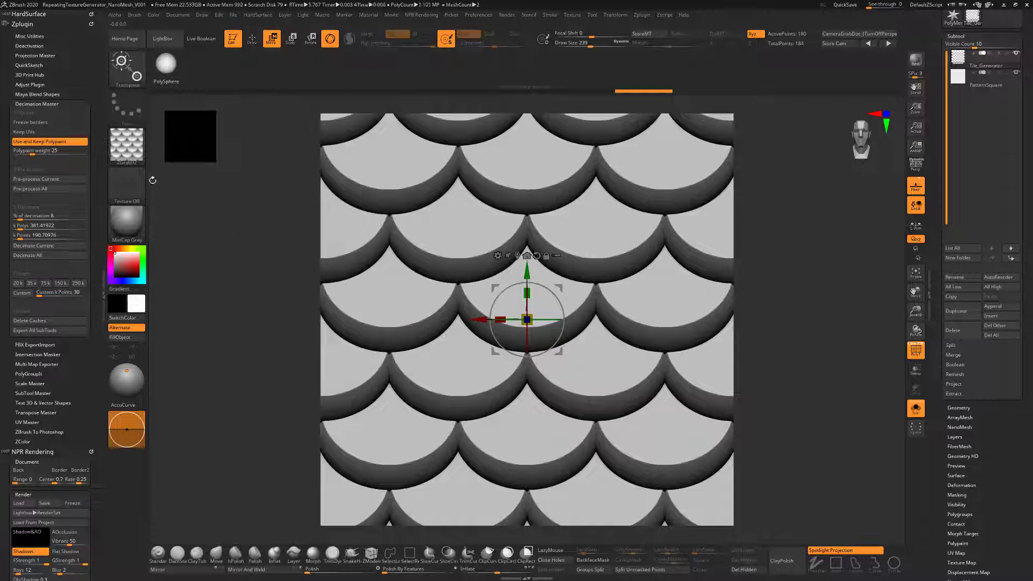
mouse_move(132, 151)
Open the NanoMesh disc for mesh editing and choose the Move Infinite Depth brush in Draw mode.
scroll(963, 229, "down", 3)
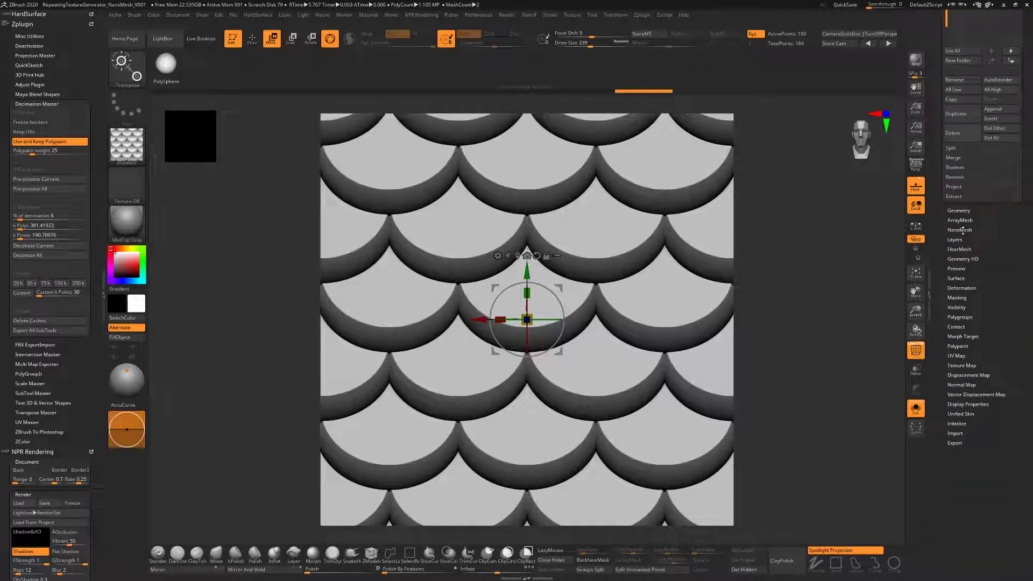
left_click(959, 230)
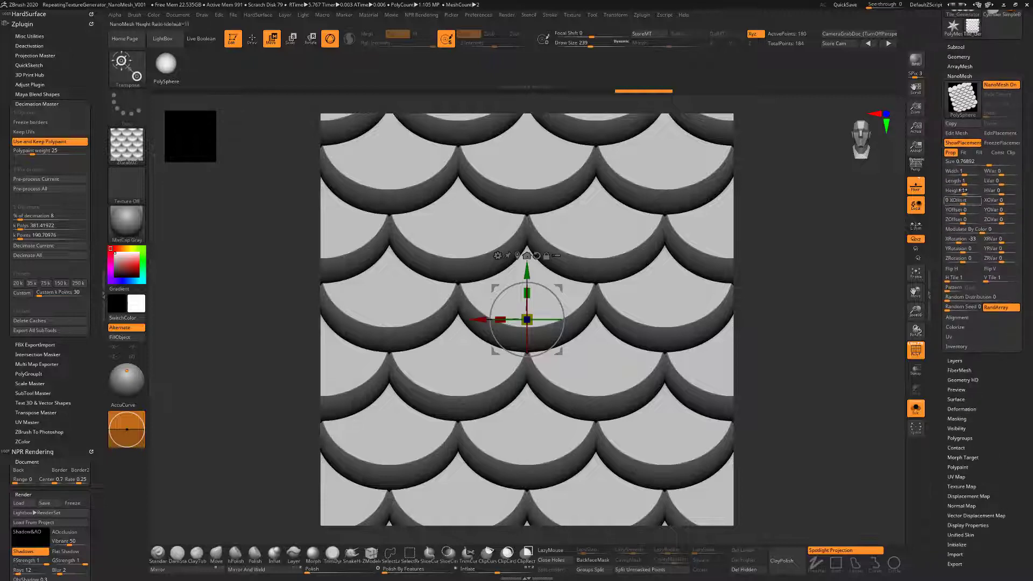
left_click(955, 135)
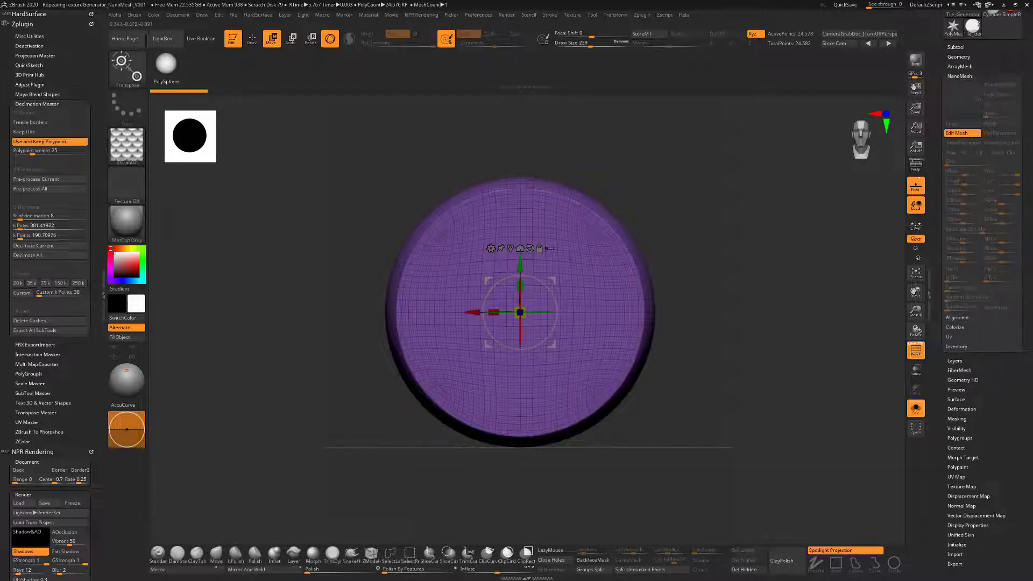
key("q")
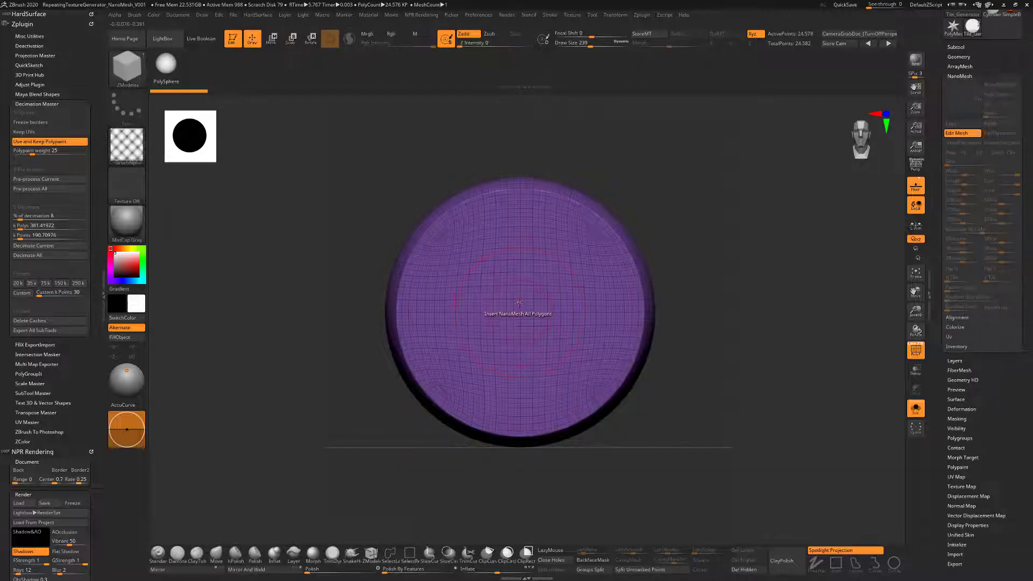
key("b")
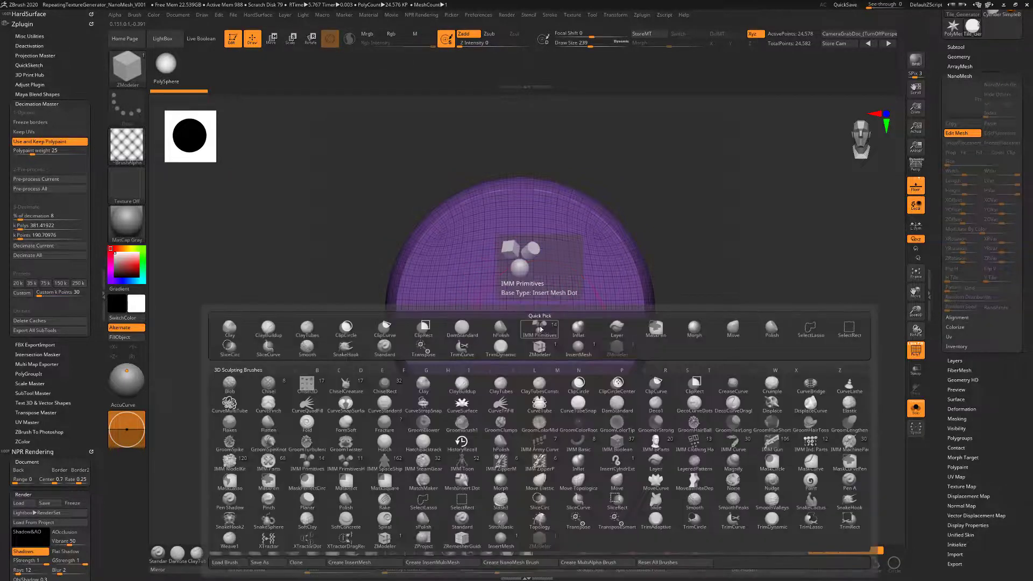
key("m")
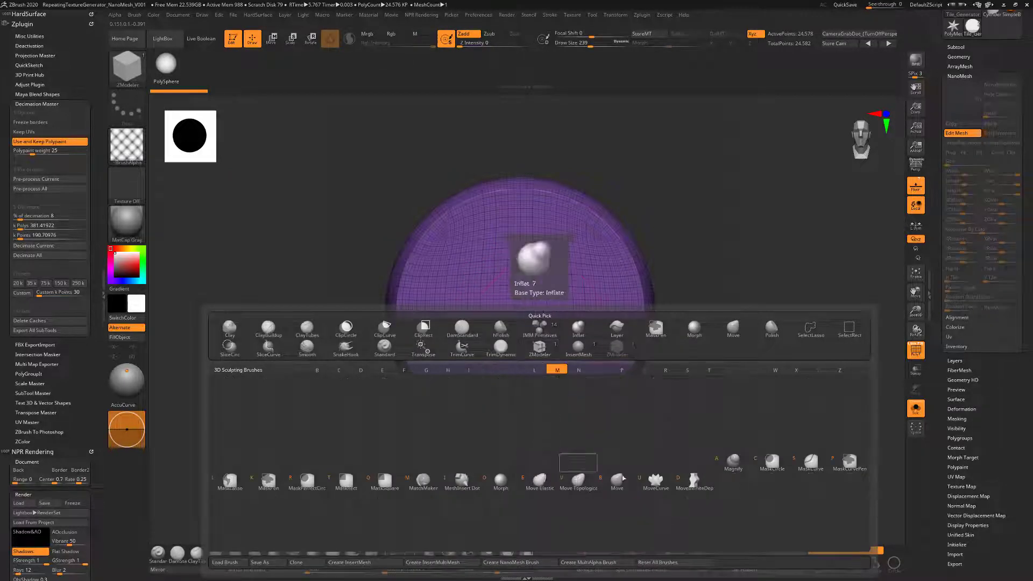
left_click(709, 483)
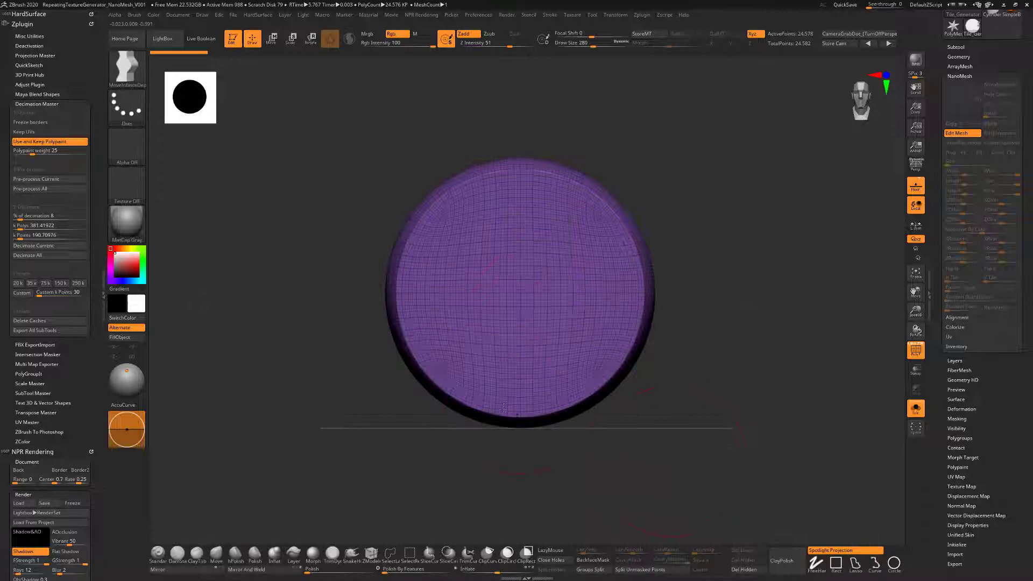
With a draw size of 393, pull the disc's lower edges and sides outward into a rounded pentagon, and leave mesh editing.
key("s")
left_click(437, 398)
left_click_drag(439, 393, 425, 419)
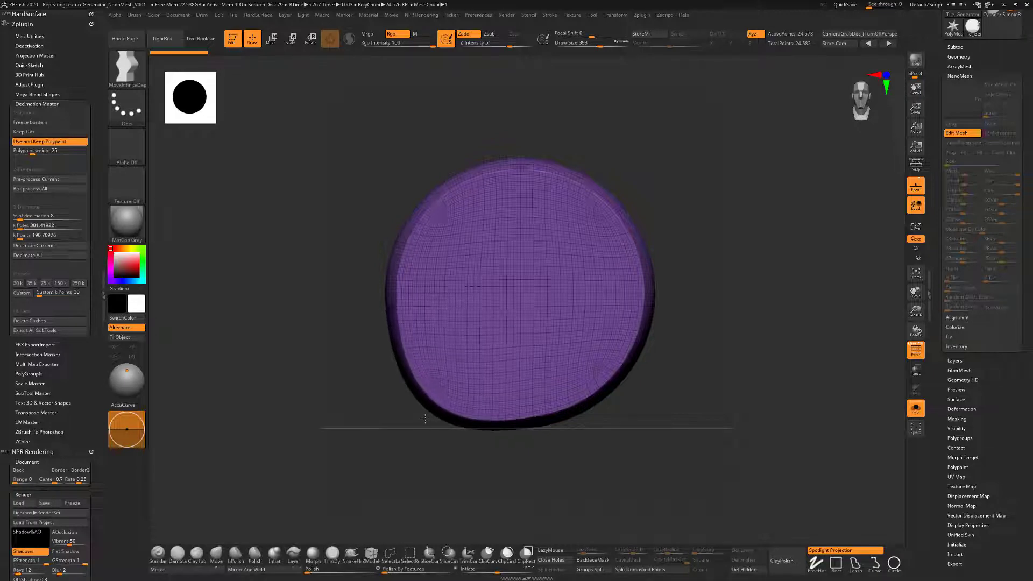
mouse_move(521, 426)
left_mouse_down()
mouse_move(545, 452)
mouse_move(627, 396)
left_mouse_up()
left_click_drag(418, 367, 371, 348)
left_click_drag(668, 376, 654, 286)
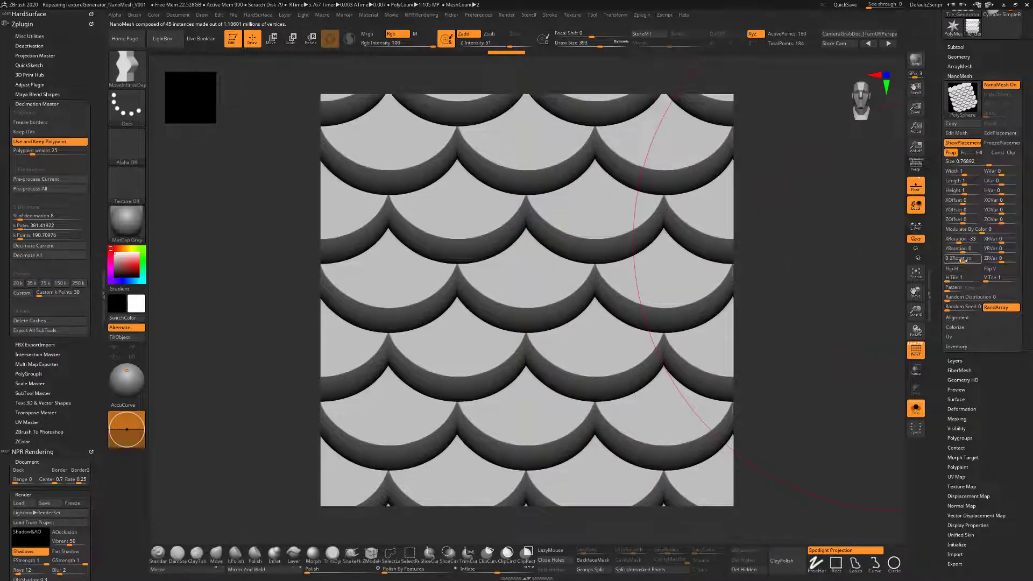
Flip the scale instances by setting the NanoMesh YRotation to 180 and the XRotation to -151.
mouse_move(961, 260)
left_mouse_down()
mouse_move(985, 259)
mouse_move(937, 246)
mouse_move(992, 250)
left_mouse_up()
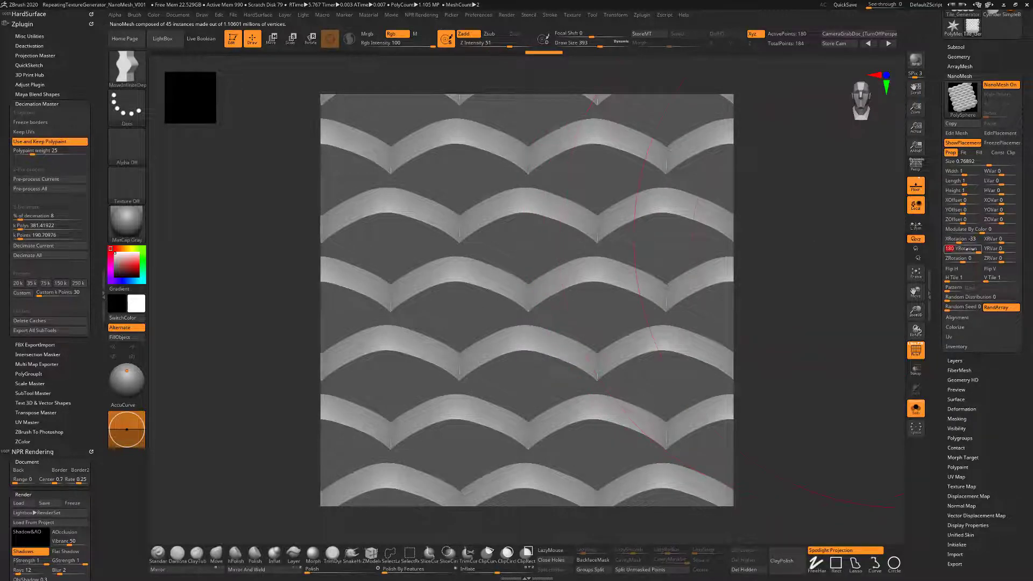
mouse_move(959, 240)
left_mouse_down()
mouse_move(977, 235)
mouse_move(950, 239)
left_mouse_up()
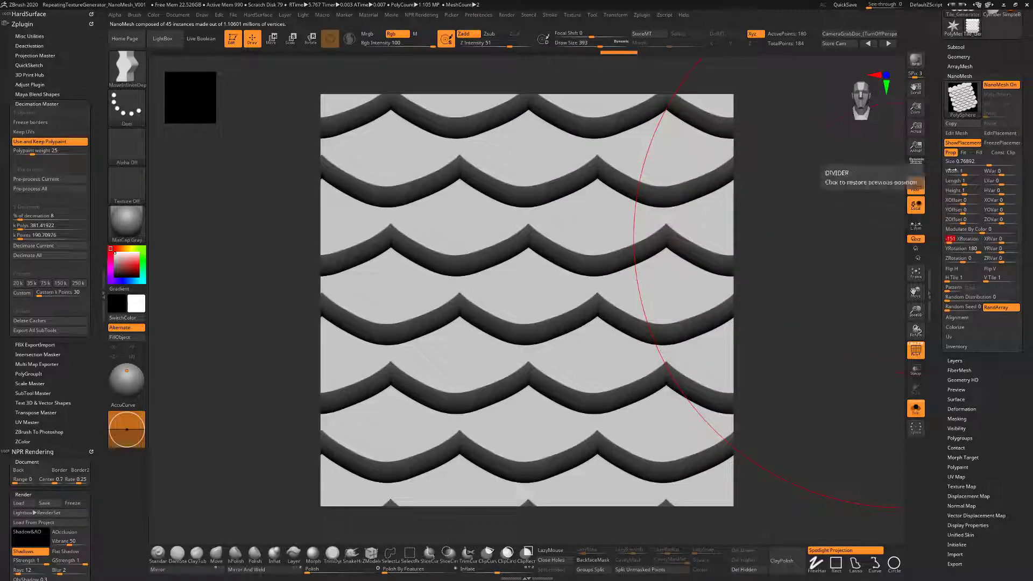
Edit the NanoMesh scale again, pull its bottom edge down into a rounded tip, and leave mesh editing.
left_click(956, 133)
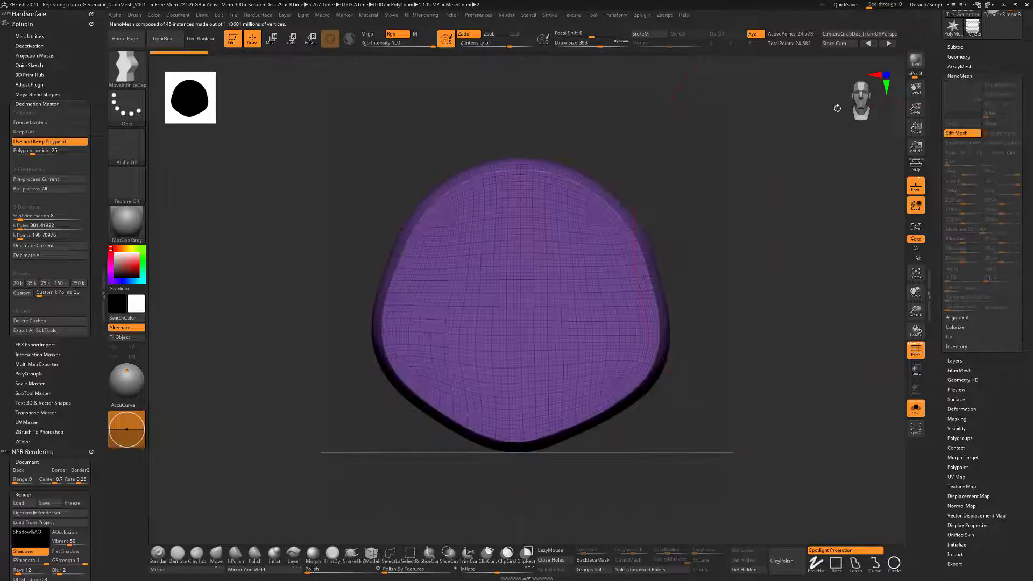
left_click_drag(532, 393, 540, 452)
left_click(956, 133)
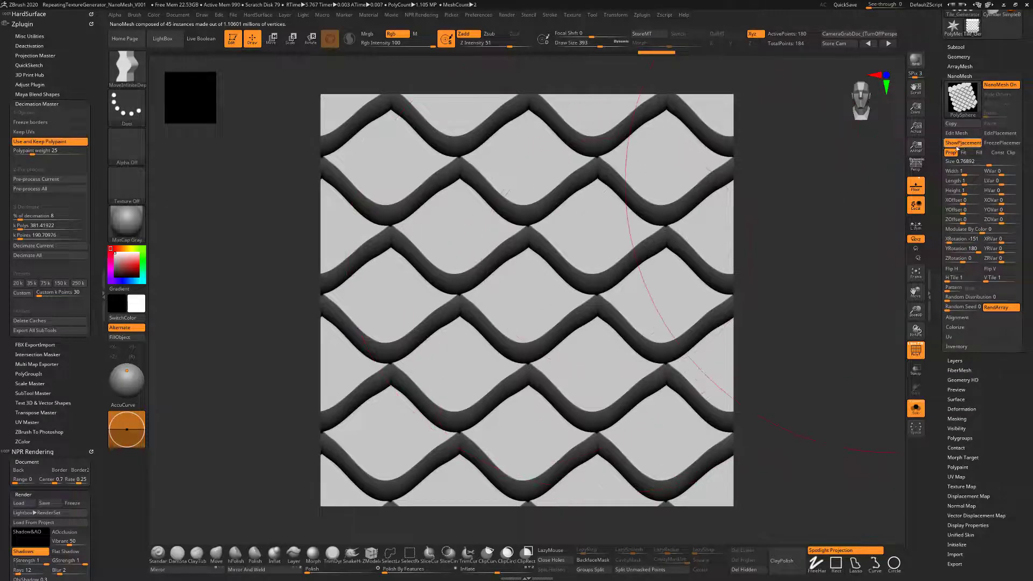
With a draw size of 223, lengthen the scale's bottom tip, pull both side corners outward, and update the instances.
left_click(959, 134)
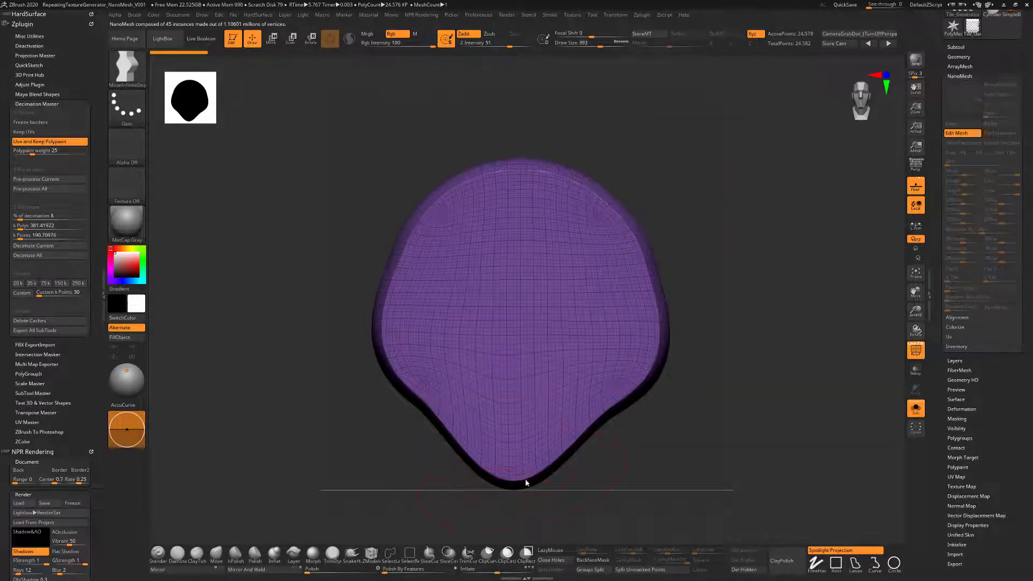
key("s")
left_click_drag(510, 486, 509, 537)
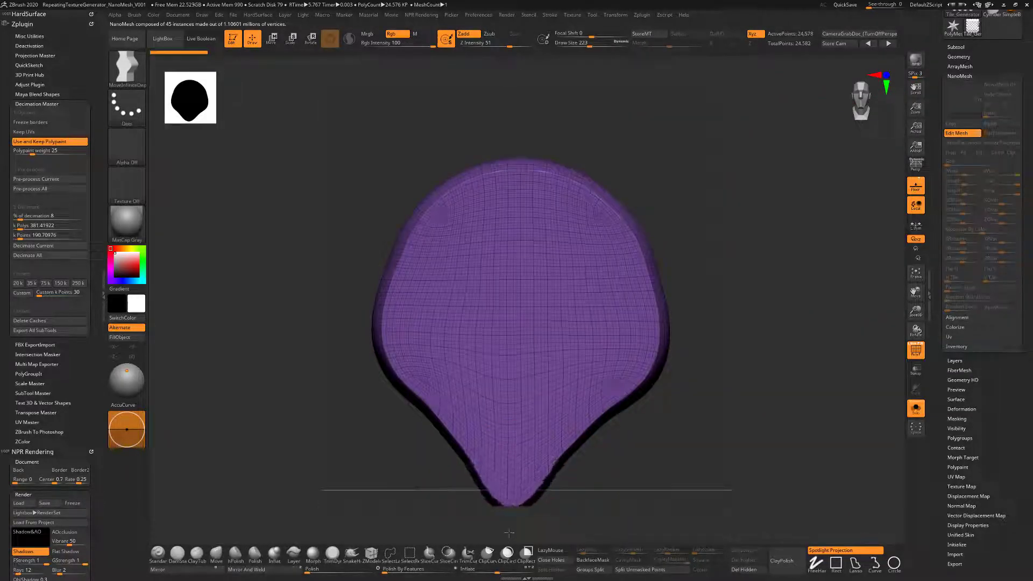
left_click_drag(397, 379, 383, 376)
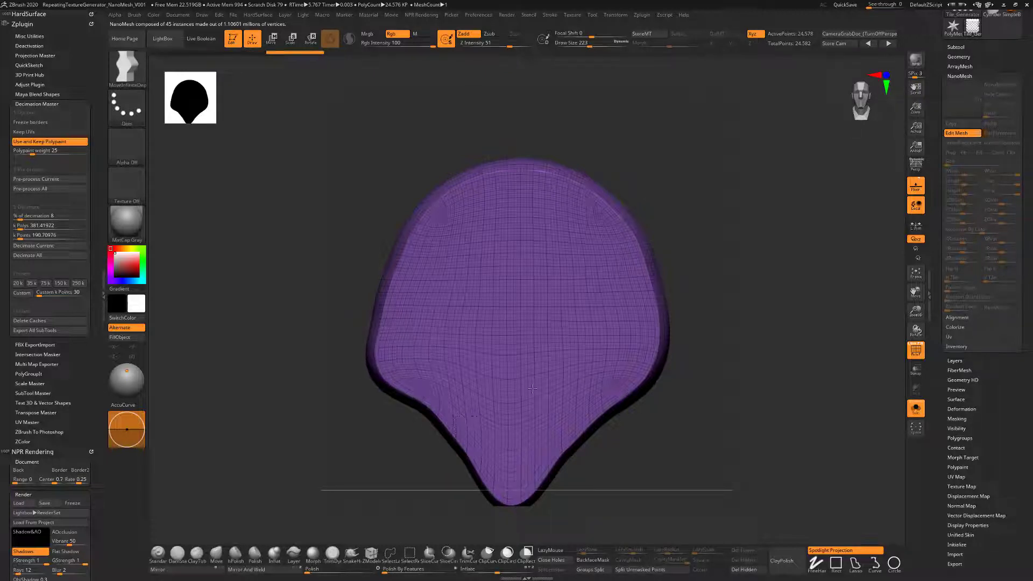
left_click_drag(649, 380, 662, 378)
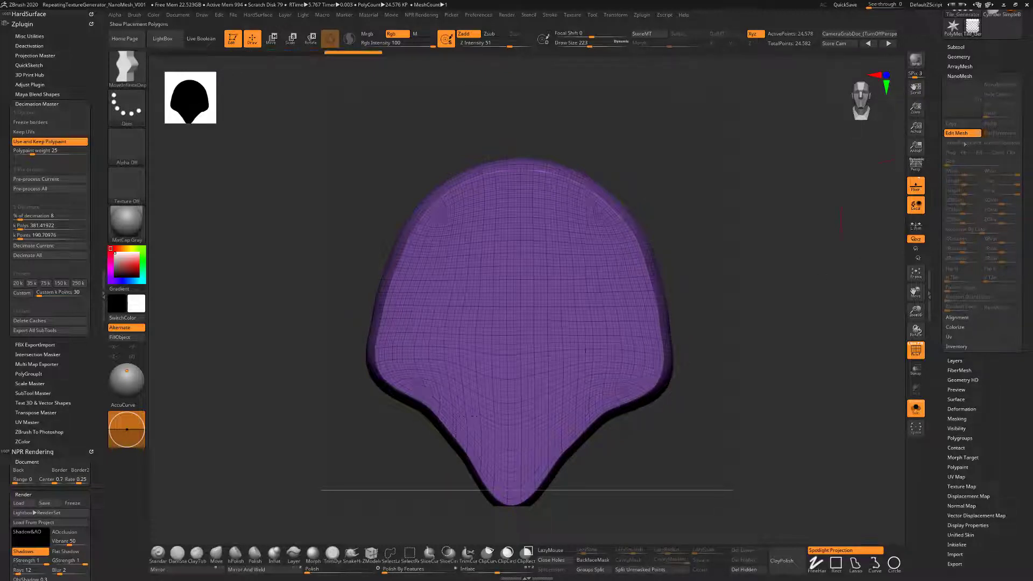
left_click(962, 134)
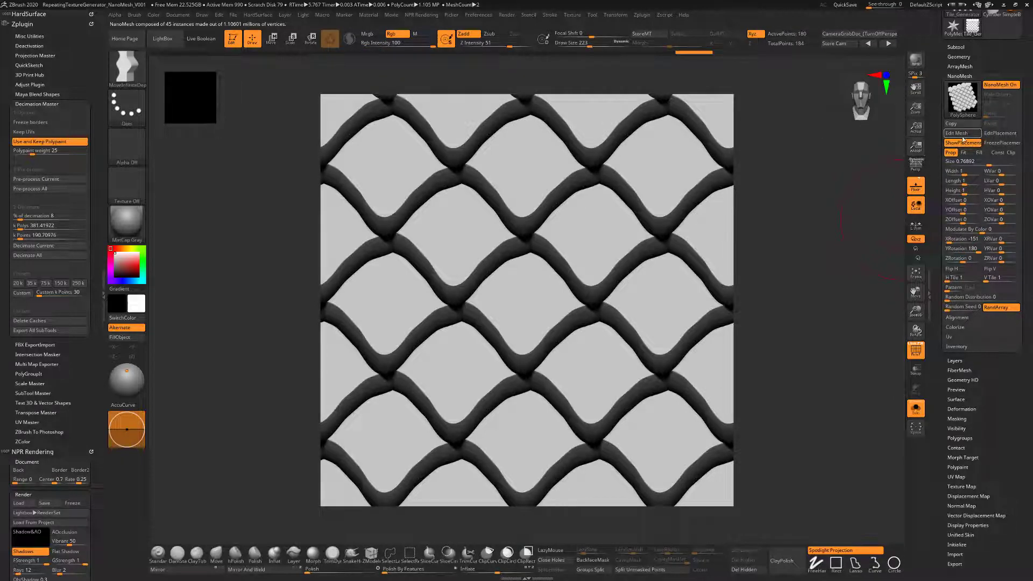
Edit the NanoMesh scale, pull both lower sides outward beside the tip with a draw size of 245, and leave mesh editing.
left_click(962, 133)
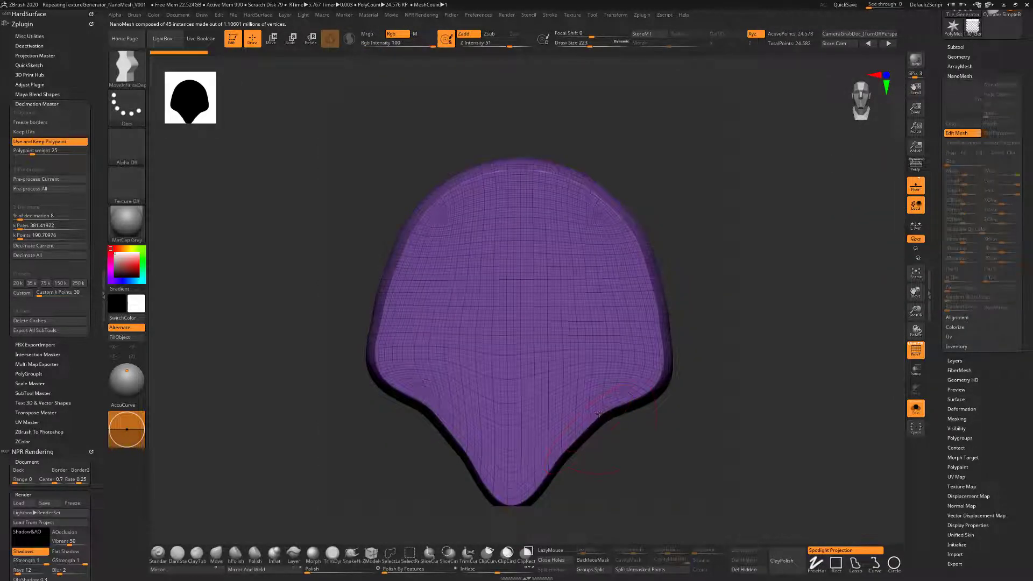
key("s")
mouse_move(600, 414)
left_mouse_down()
mouse_move(625, 468)
mouse_move(605, 449)
left_mouse_up()
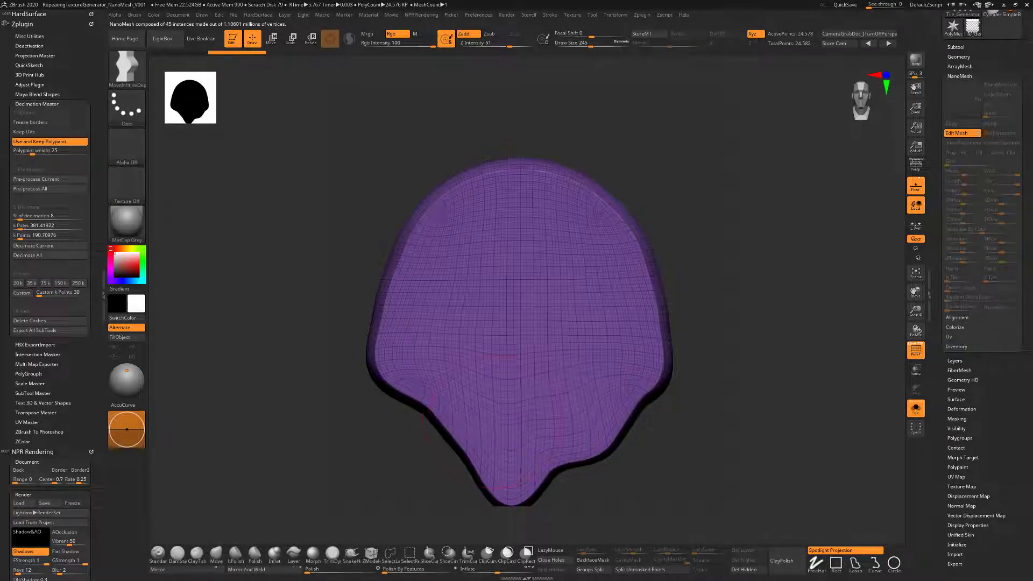
left_click_drag(487, 419, 468, 434)
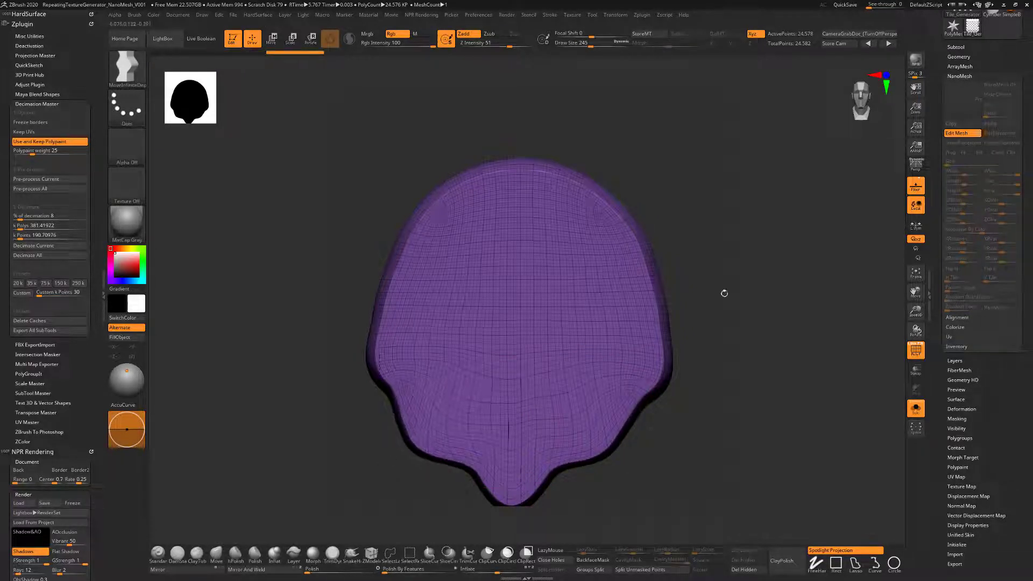
left_click(950, 136)
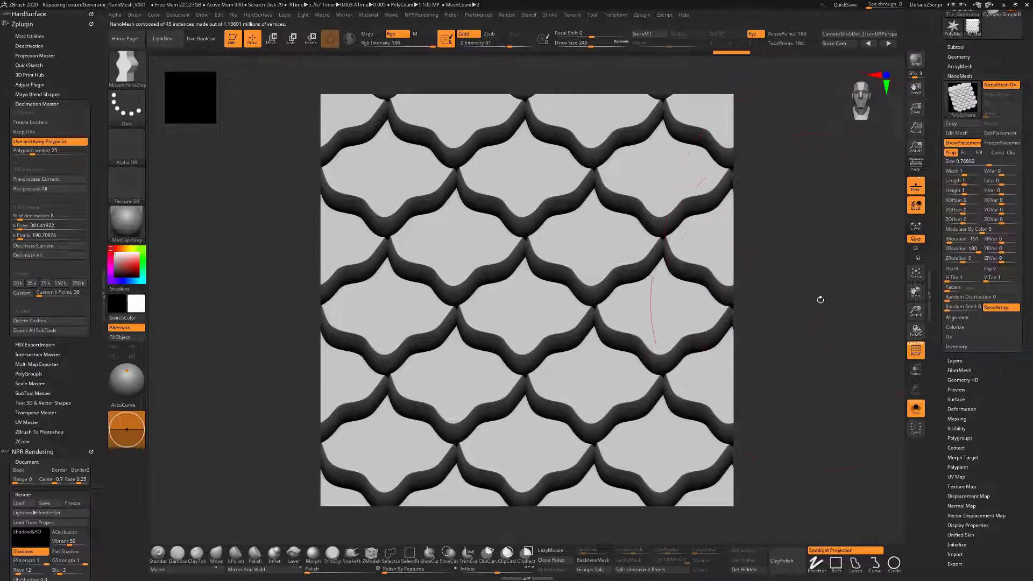
Capture the tiled pointed-scale pattern from the document as a new alpha with GrabDoc.
left_click(137, 154)
left_click(377, 306)
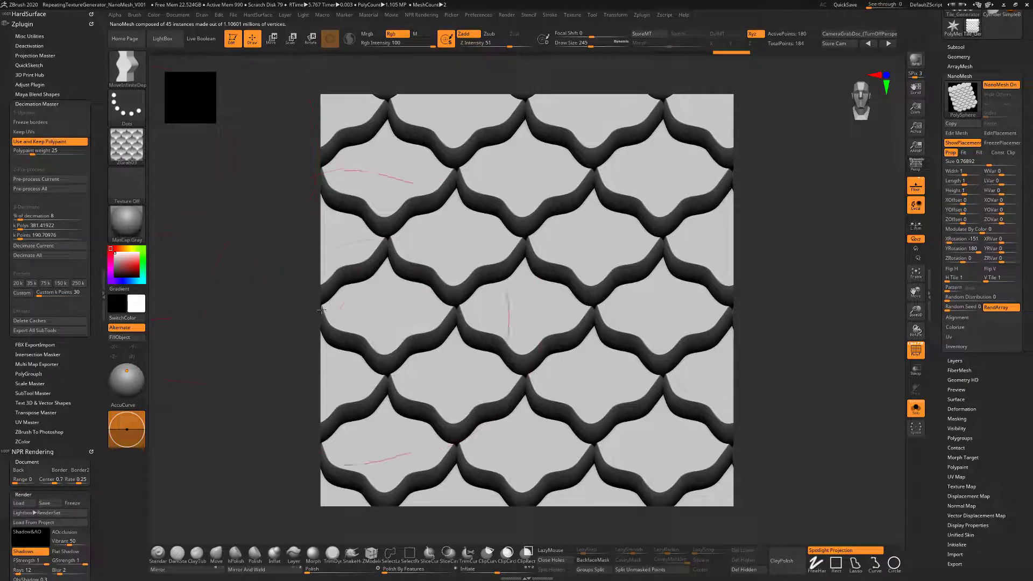
mouse_move(138, 160)
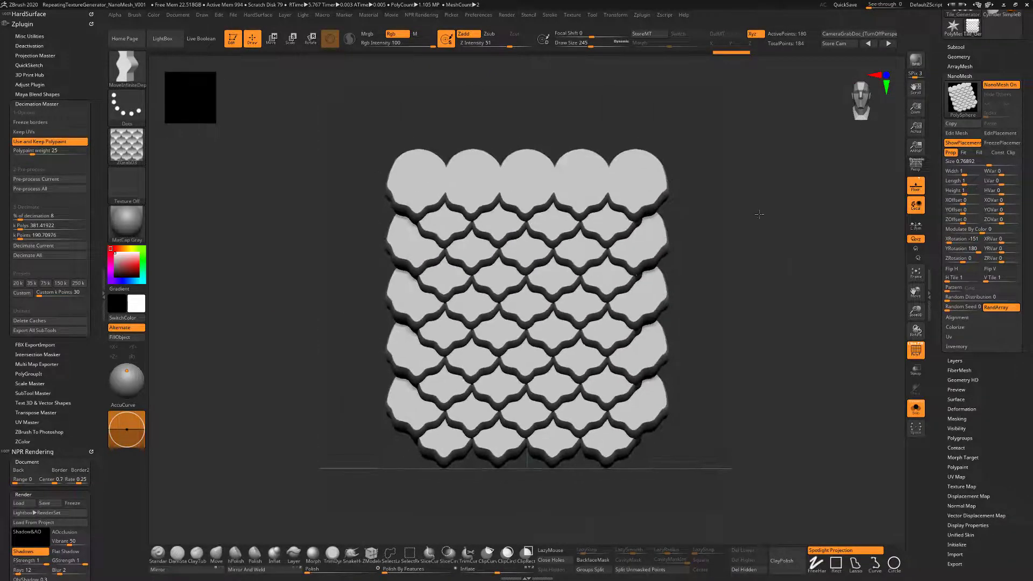
Switch to the Cylinder3D tool and open its Initialize settings.
left_click_drag(940, 58, 941, 178)
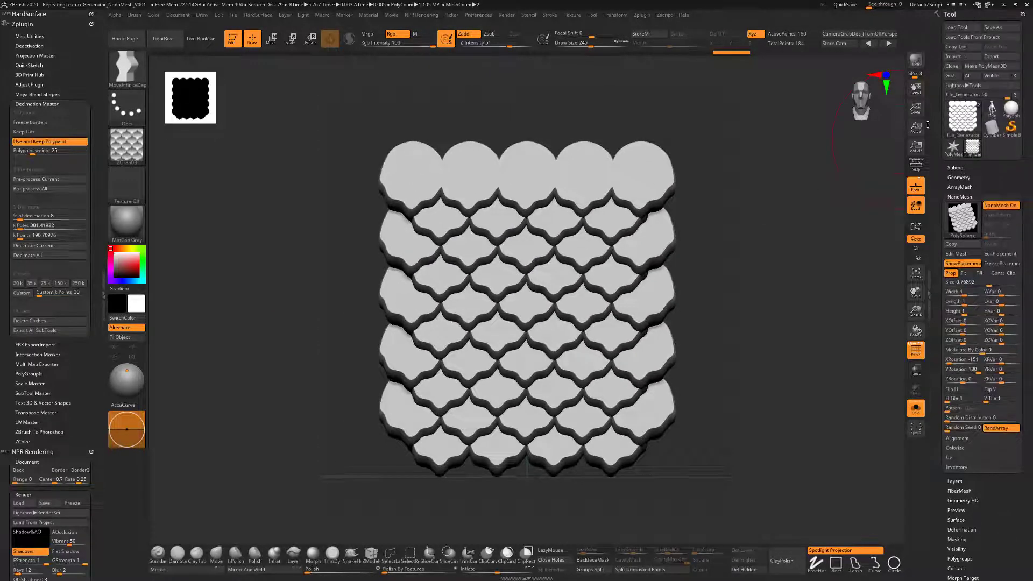
left_click(992, 134)
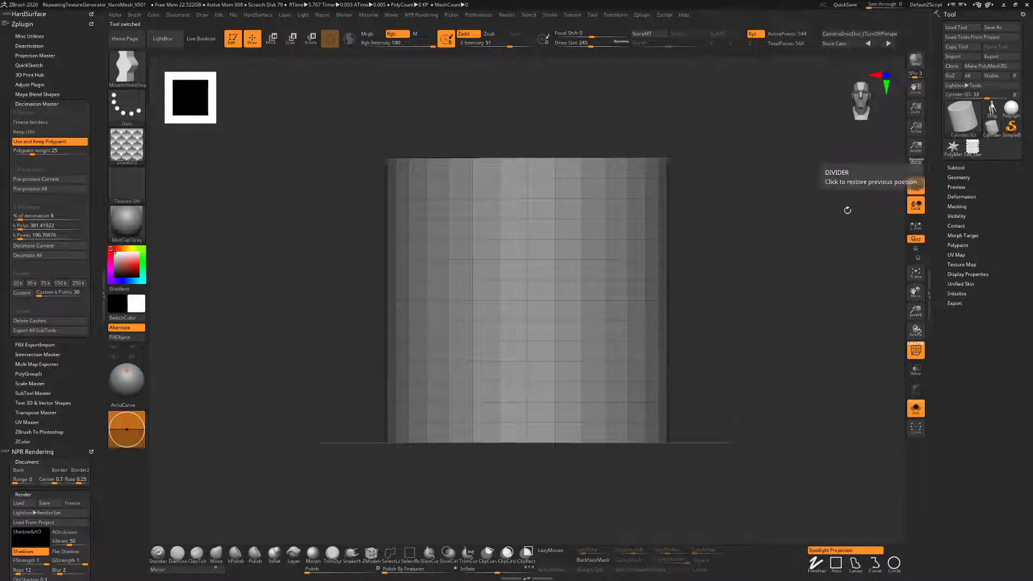
left_click_drag(682, 288, 747, 345)
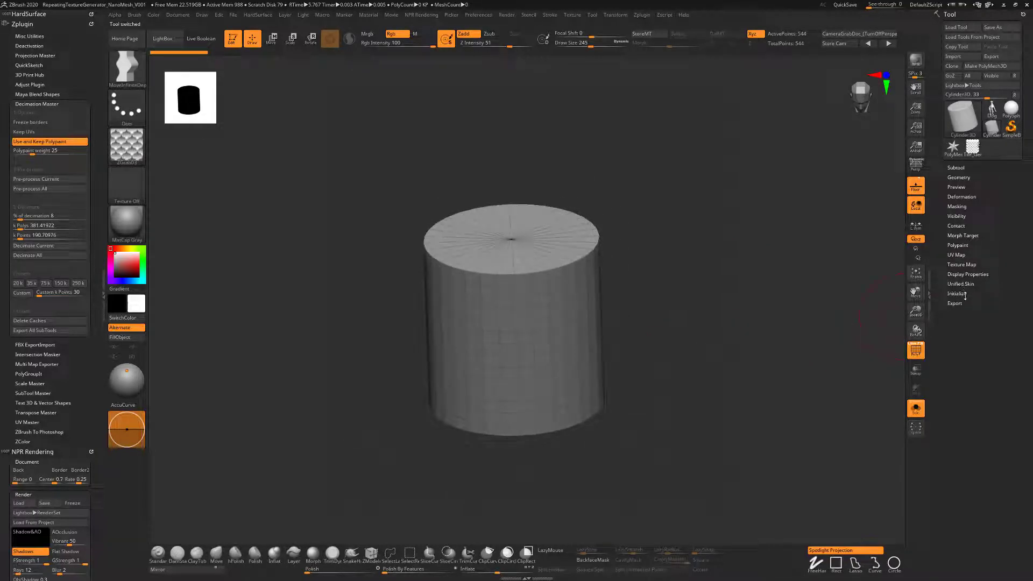
left_click(956, 293)
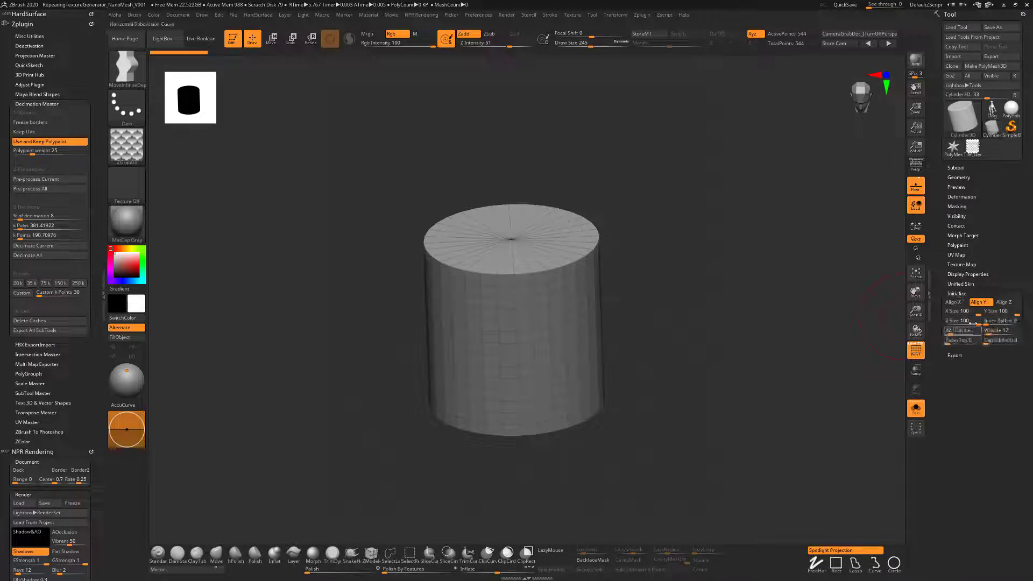
Set the cylinder's X Size to 25 and Y Size to 28.
left_click(960, 316)
type("25")
key("Tab")
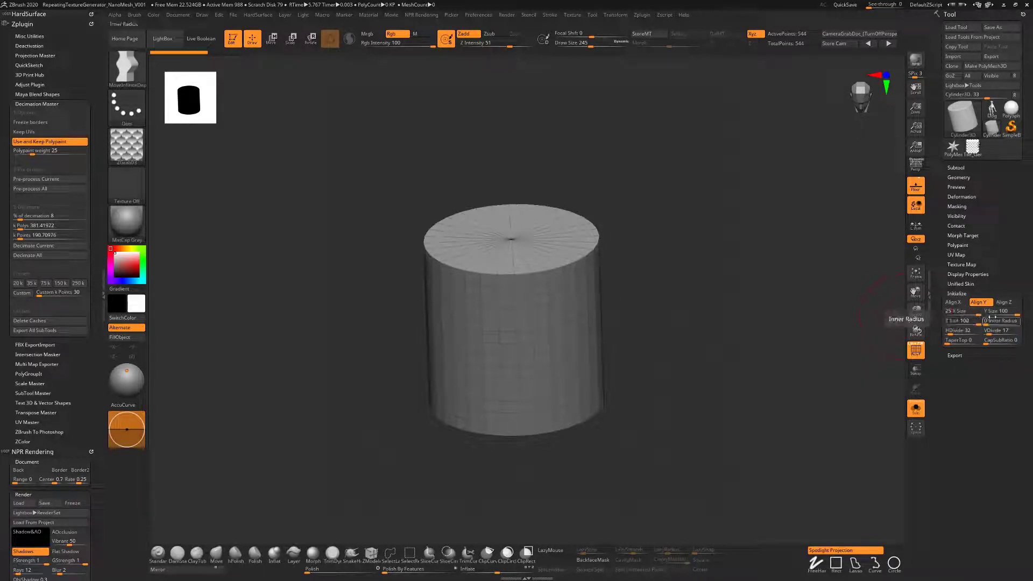
type("25")
key("Tab")
type("28")
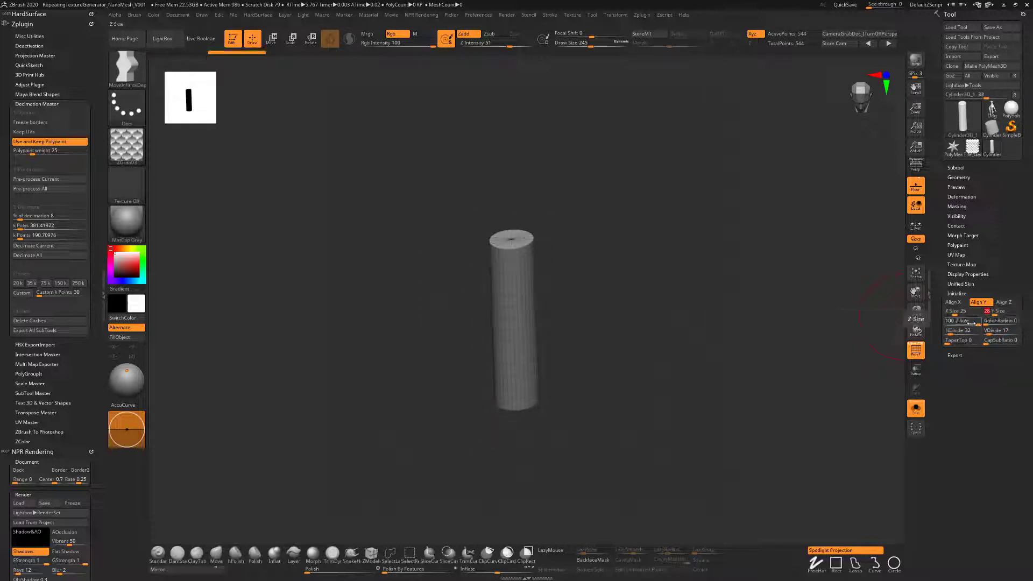
Set the cylinder's Z Size to 25, try a wider X Size, and return the X Size to 25.
key("Tab")
type("72")
key("Tab")
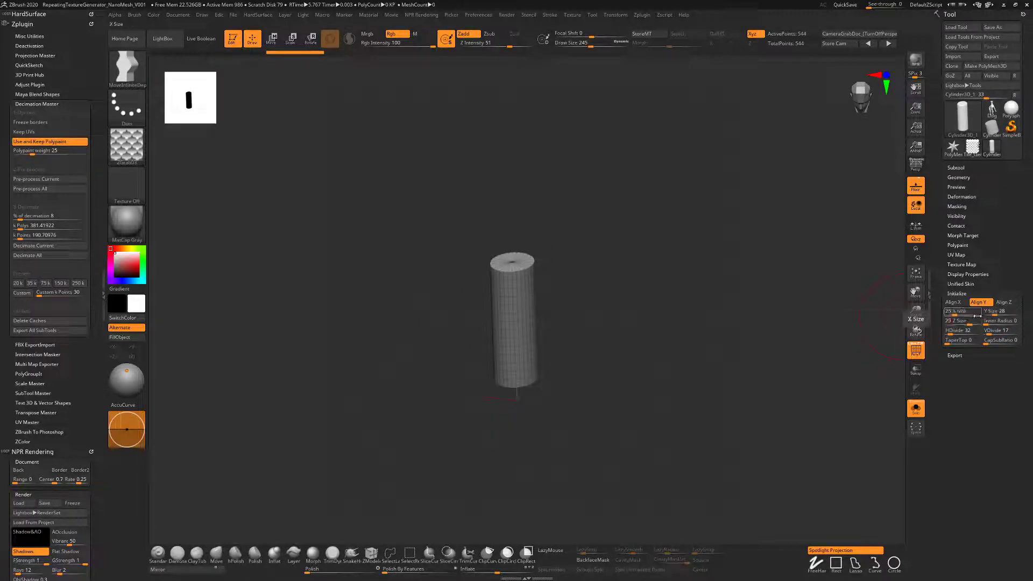
type("88")
key("Tab")
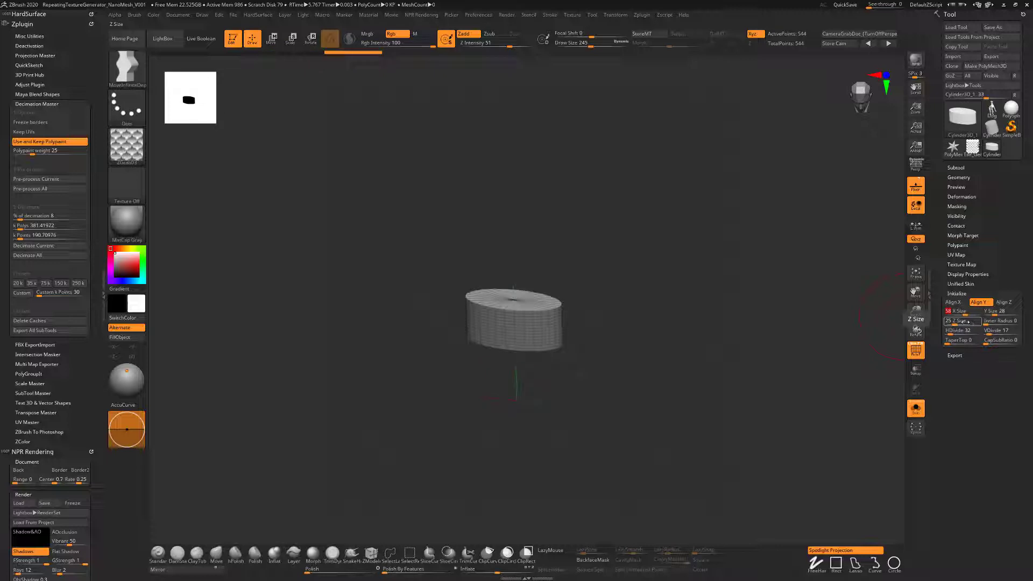
key("Tab")
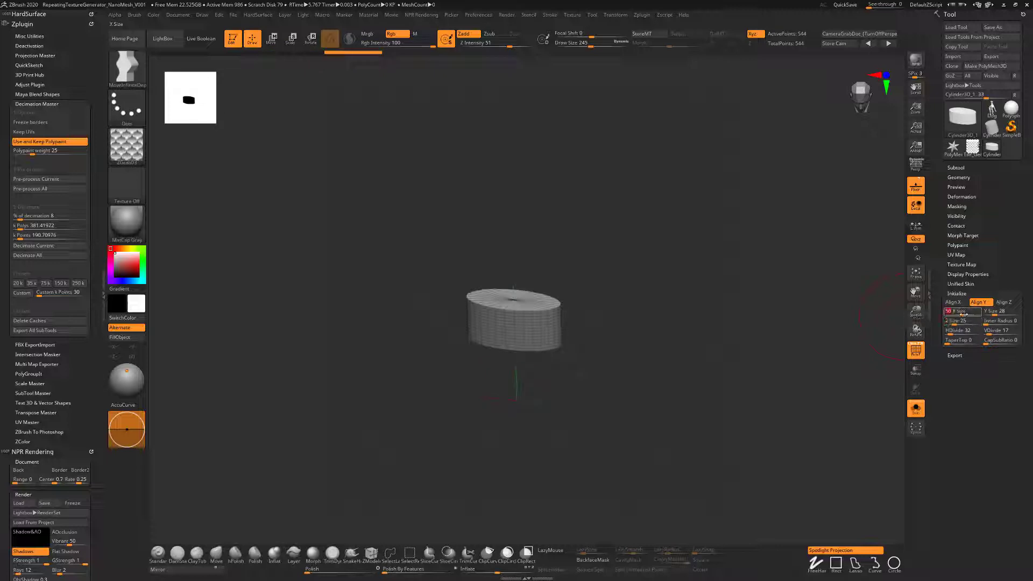
type("25")
key("Tab")
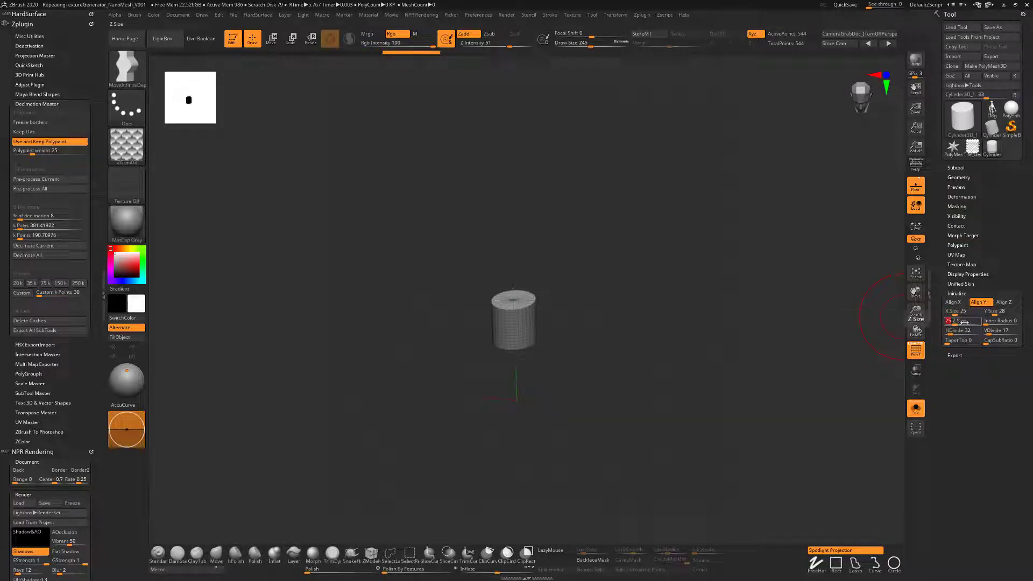
Try a Y Size of 100, set it to 25 instead, and set the Z Size to 100 for a tall, slim cylinder.
left_click(998, 313)
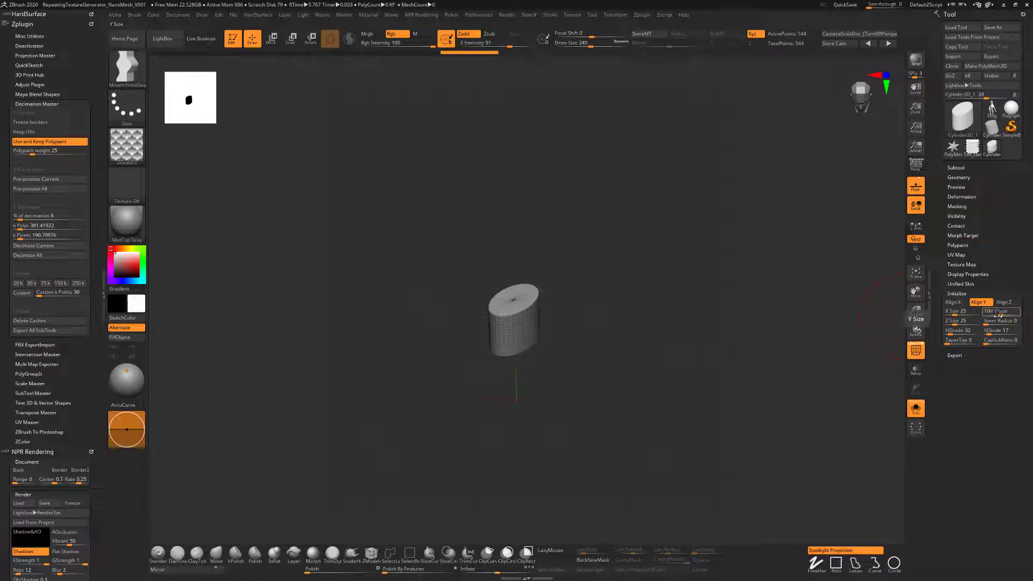
key("Tab")
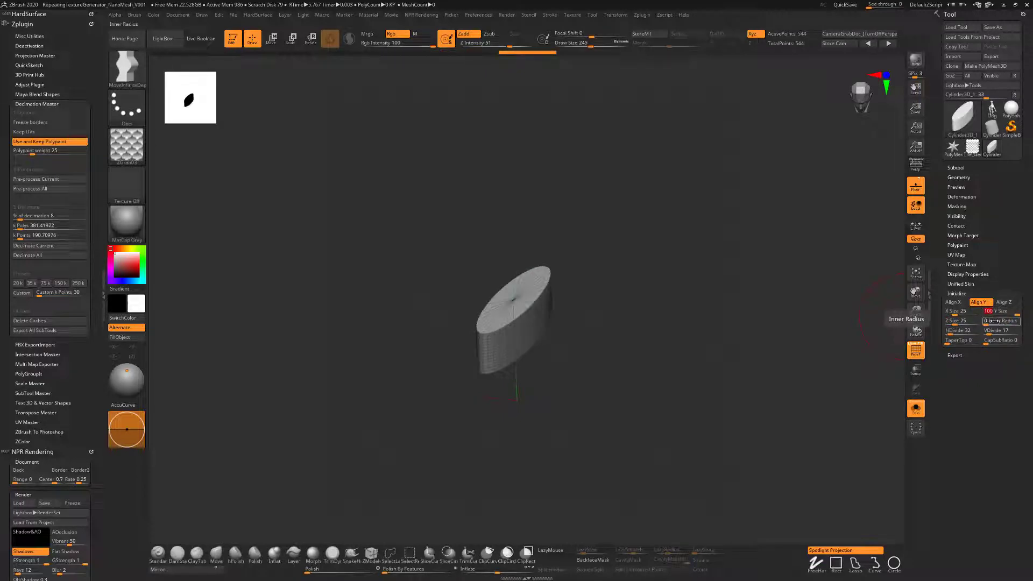
left_click(994, 311)
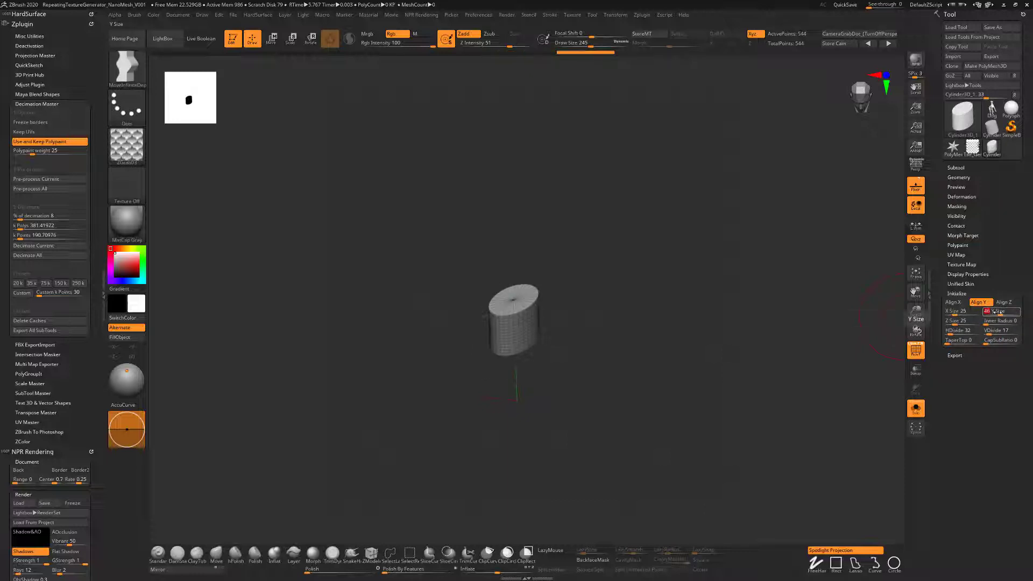
type("25")
left_click(975, 320)
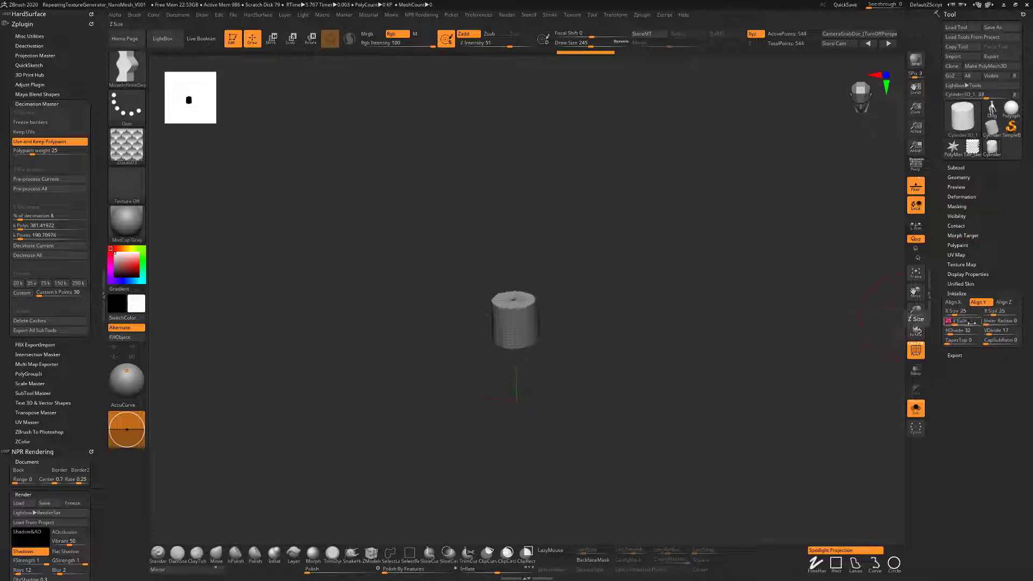
type("100")
key("Return")
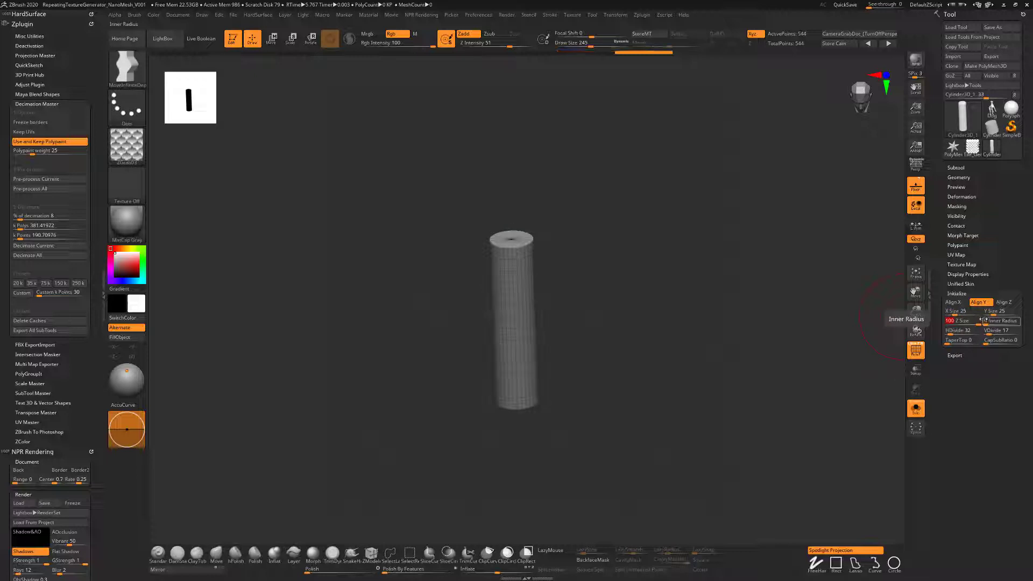
Try 74 horizontal subdivisions on the cylinder and settle on an HDivide of 60.
left_click_drag(590, 339, 618, 357, "alt")
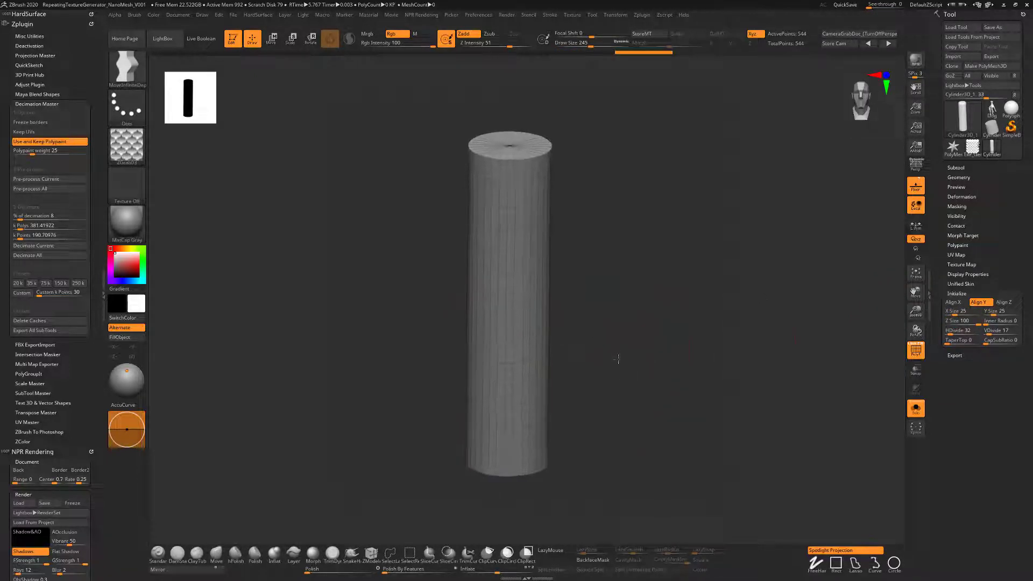
left_click(956, 330)
type("74")
key("Return")
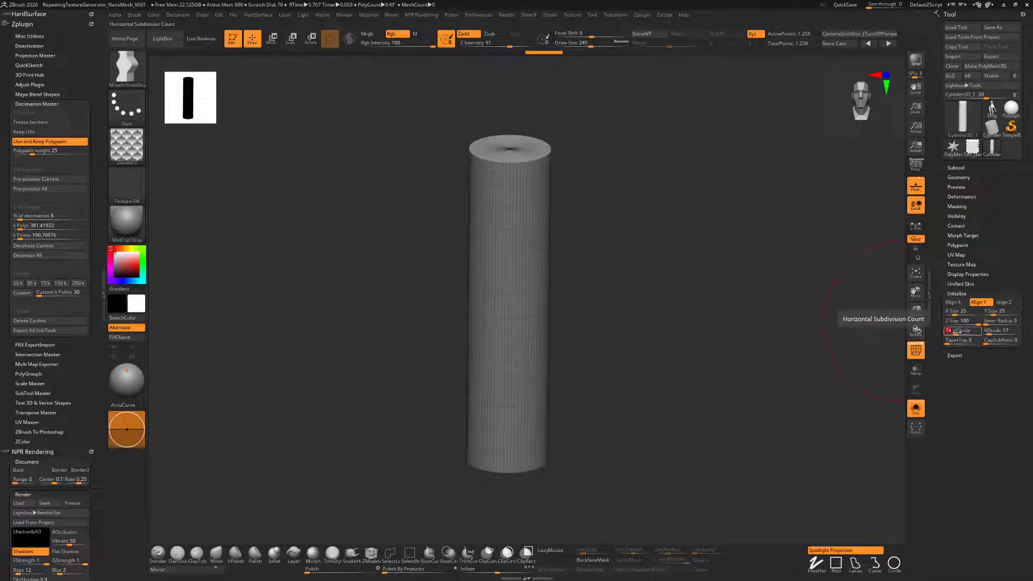
left_click(955, 332)
type("60")
key("Return")
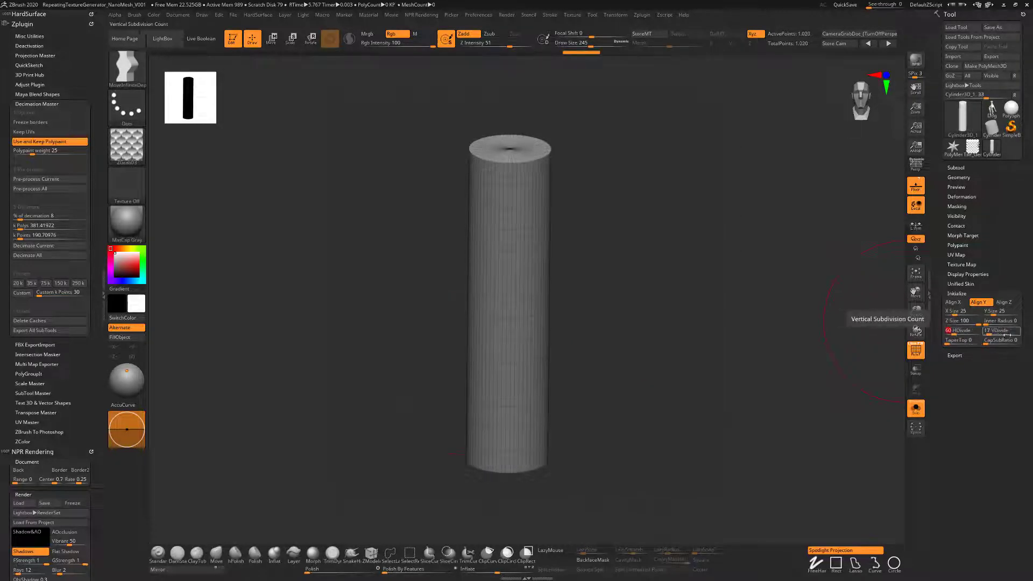
Try VDivide values of 60 and 100 on the cylinder and settle on 80.
left_click_drag(989, 333, 995, 332)
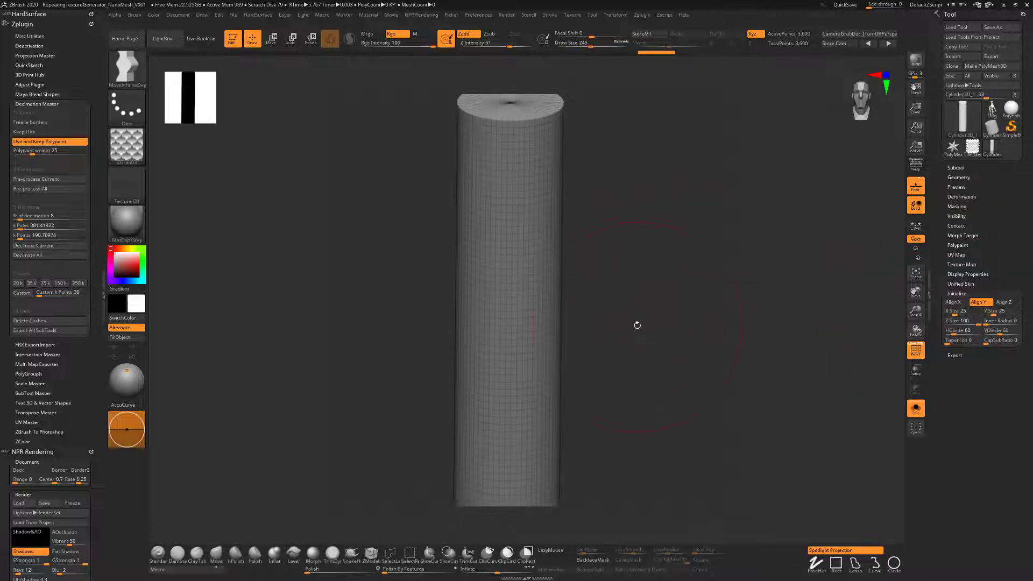
left_click(1009, 333)
type("100")
key("Return")
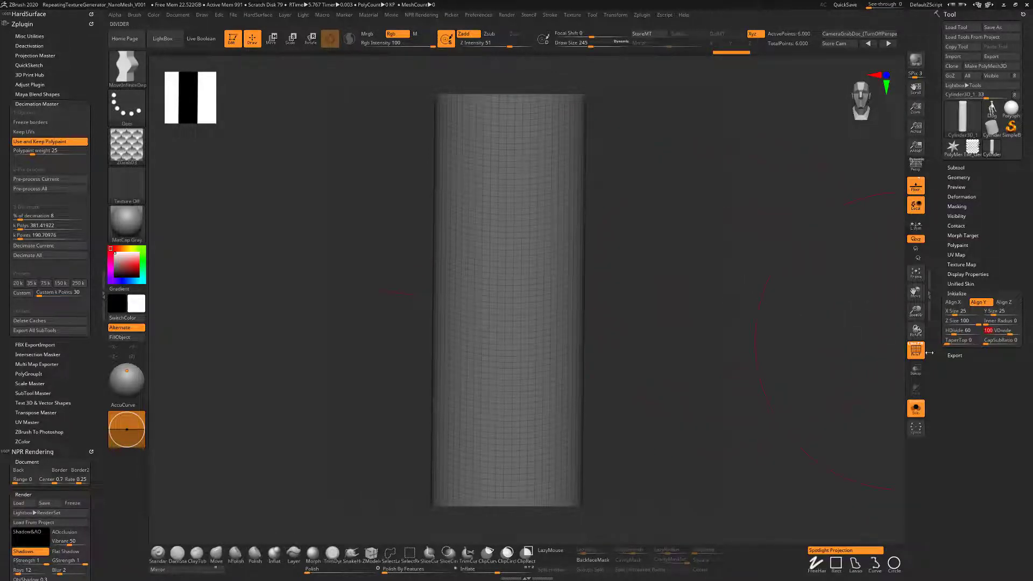
type("80")
key("Return")
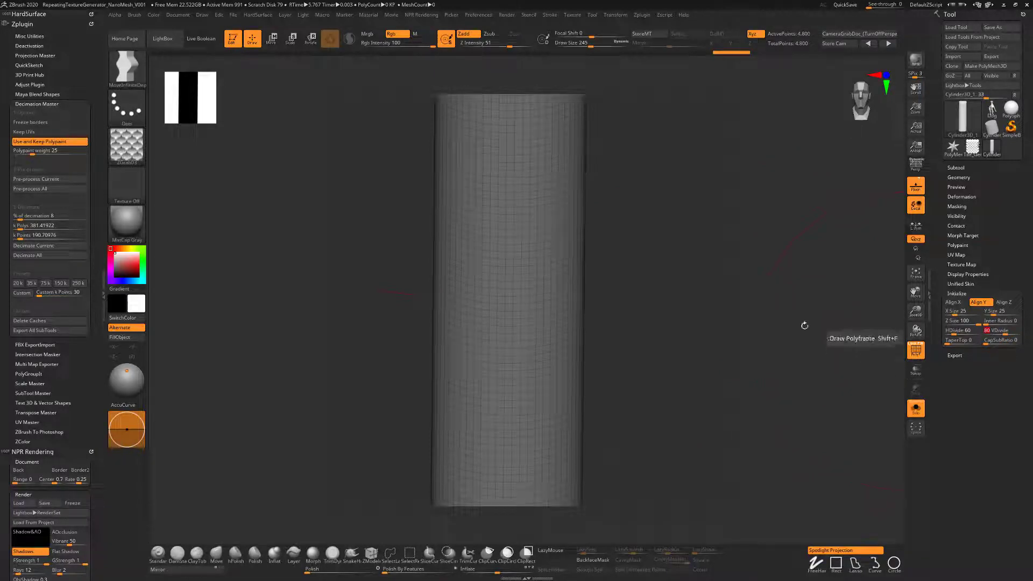
Set the draw size to 97 and convert the cylinder into a PolyMesh3D.
mouse_move(686, 344)
left_mouse_down()
mouse_move(662, 311)
mouse_move(661, 343)
mouse_move(676, 362)
mouse_move(665, 380)
mouse_move(665, 355)
left_mouse_up()
type("s97")
key("Return")
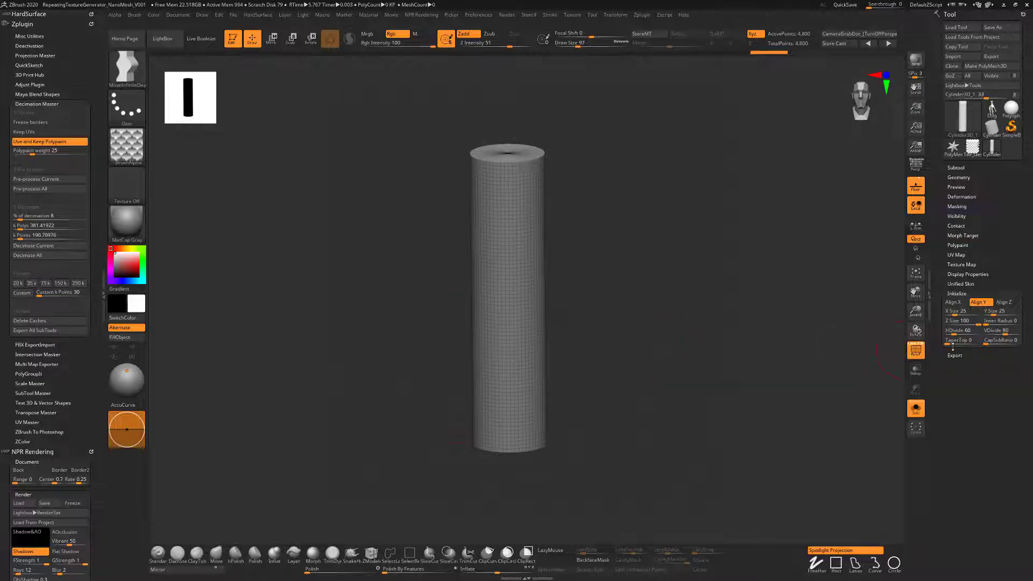
left_click_drag(675, 339, 719, 315, "shift")
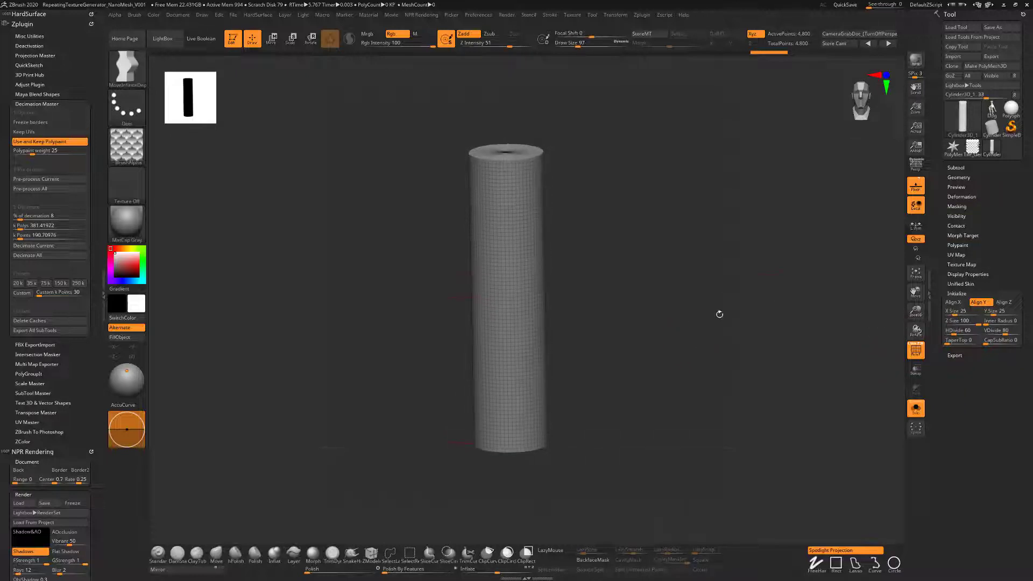
left_click(985, 66)
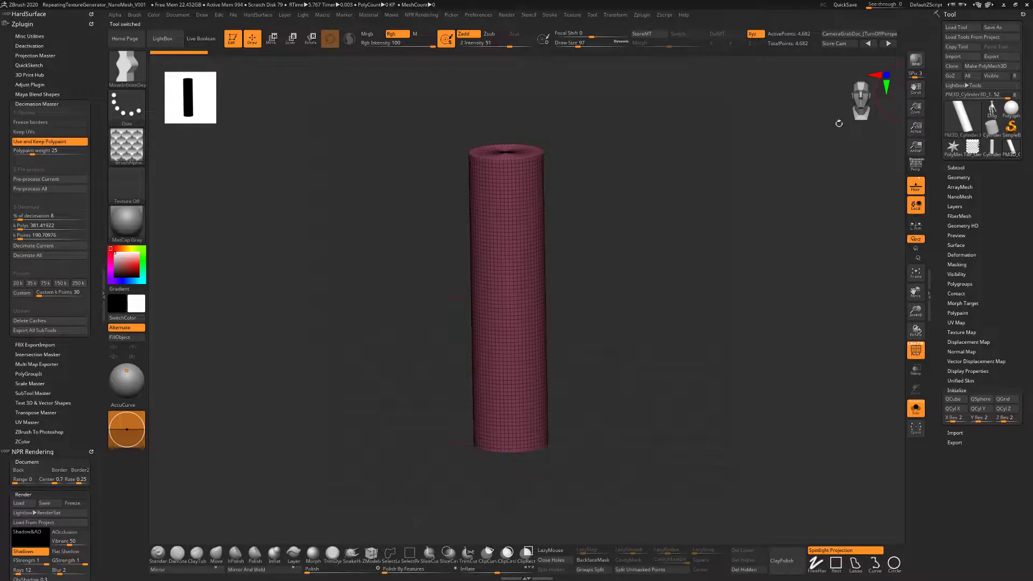
Choose the captured rounded-scale pattern ZGrab02 as the current alpha.
left_click_drag(593, 323, 575, 268)
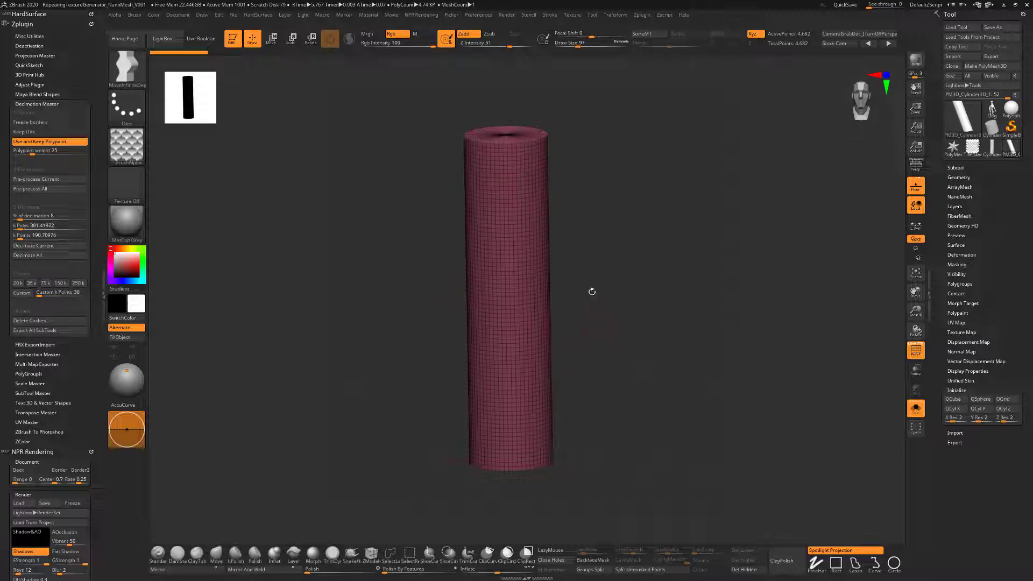
left_click(127, 146)
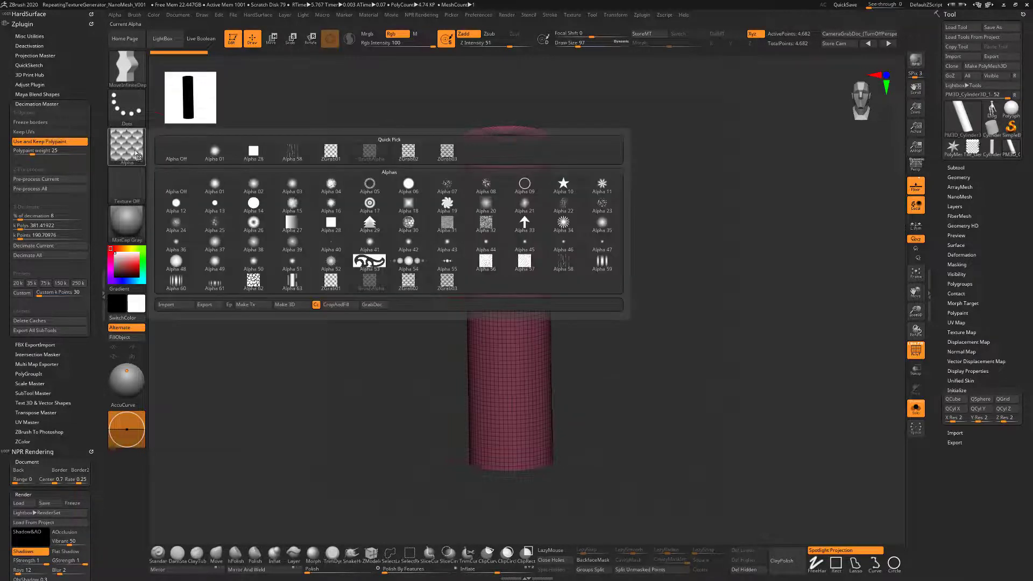
left_click(409, 151)
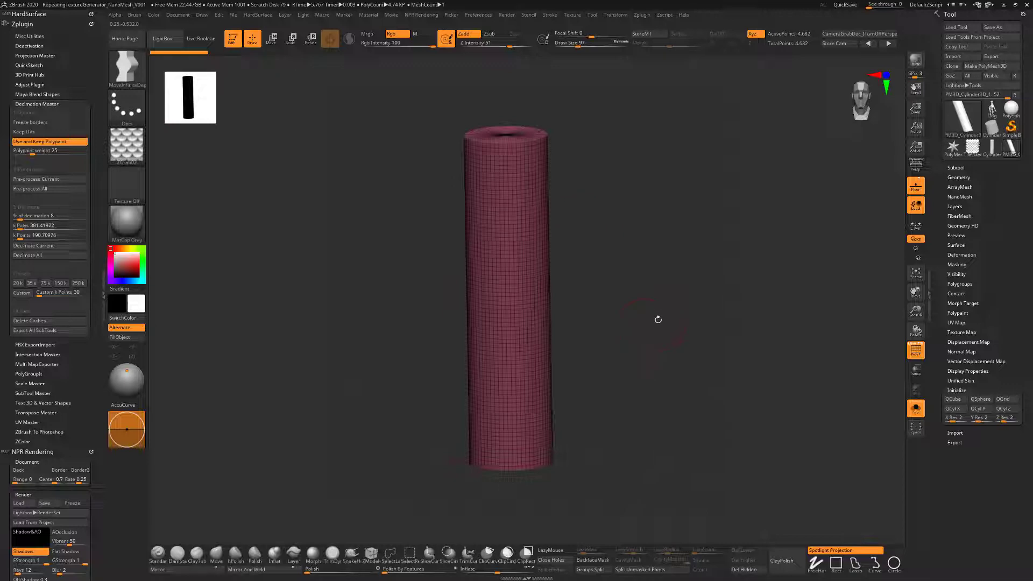
Subdivide the polymesh cylinder four times to reach subdivision level 5.
left_click_drag(650, 327, 645, 357)
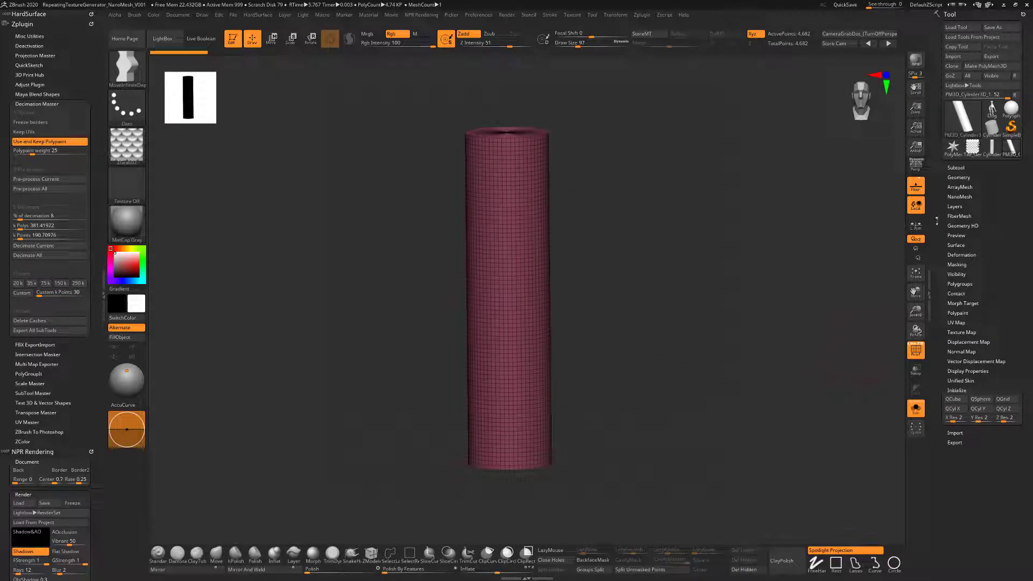
left_click(960, 177)
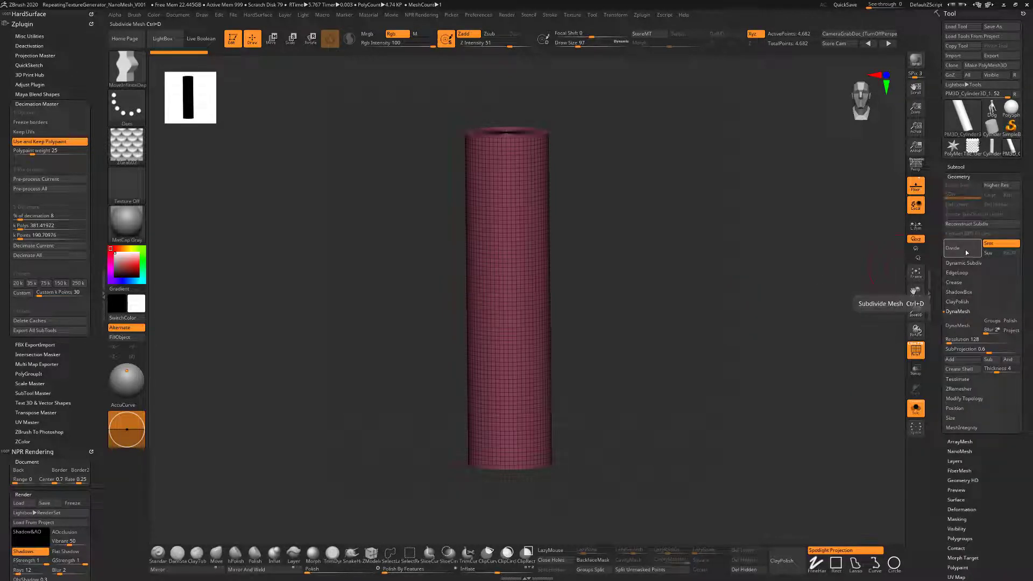
key("ctrl+d")
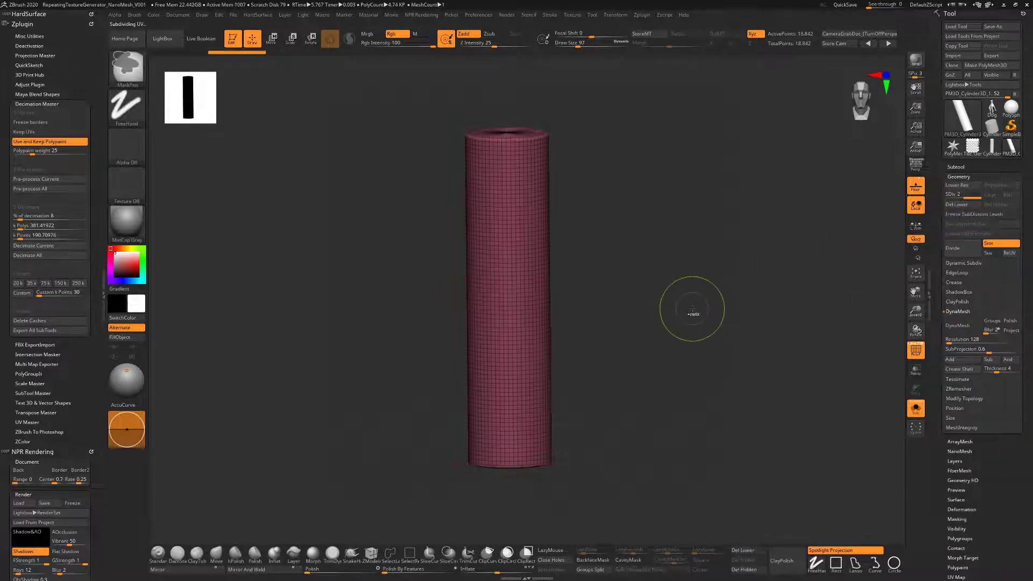
key("ctrl+d")
key("ctrl+d")
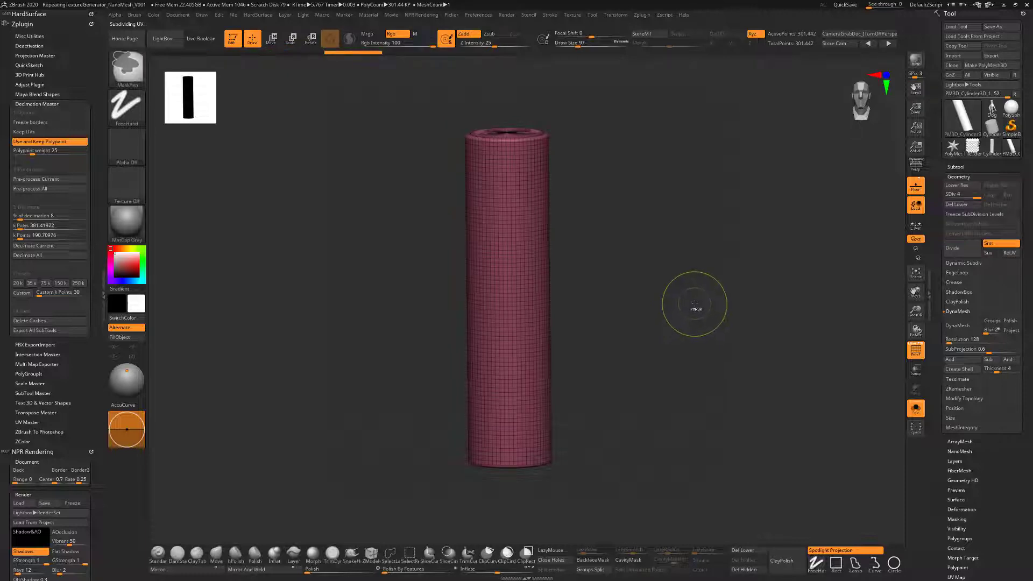
key("ctrl+d")
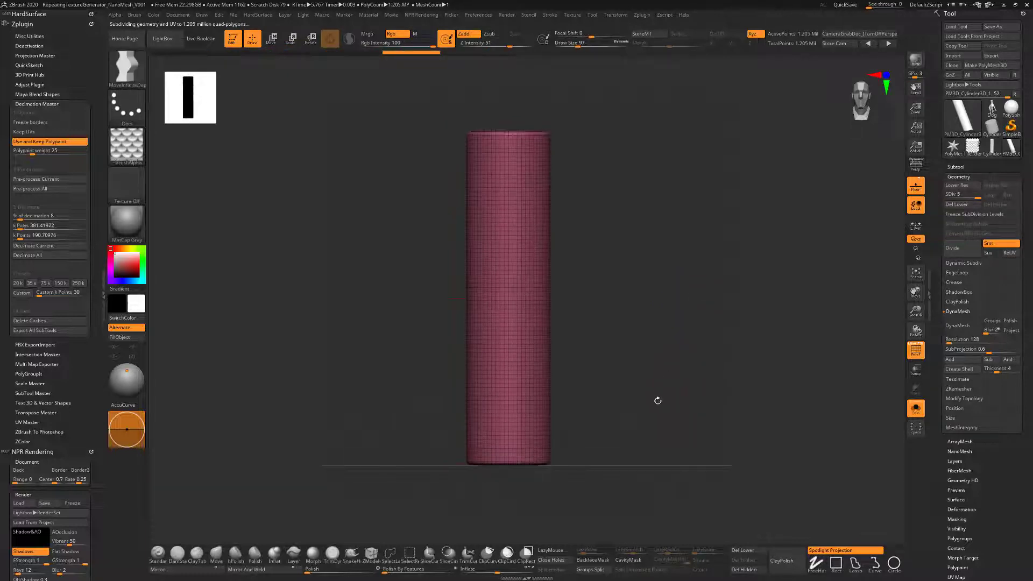
Mask the subdivided cylinder with the rounded-scale alpha using Mask By Alpha, at 100 intensity and 100 blend.
scroll(942, 429, "down", 5)
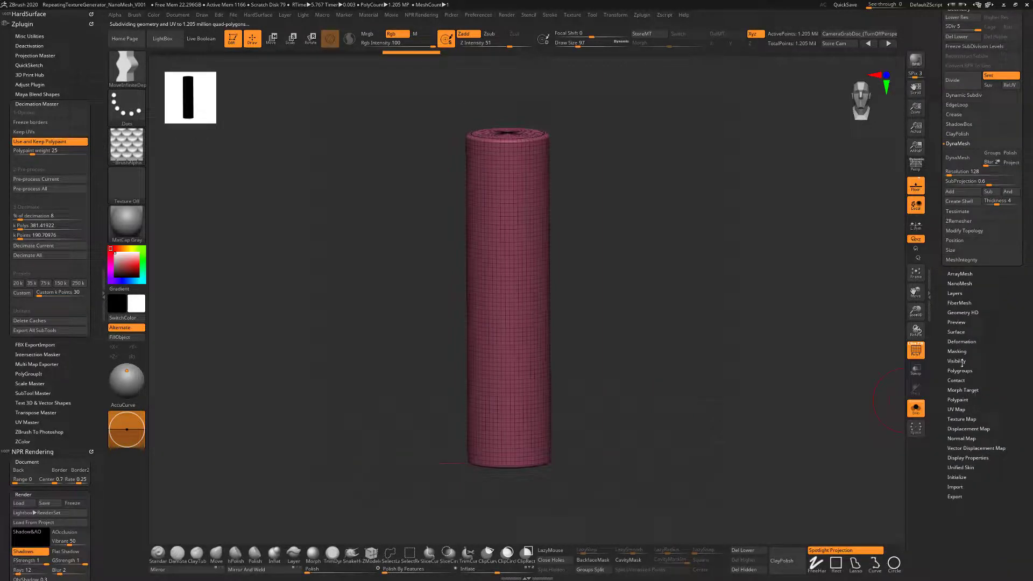
left_click(958, 351)
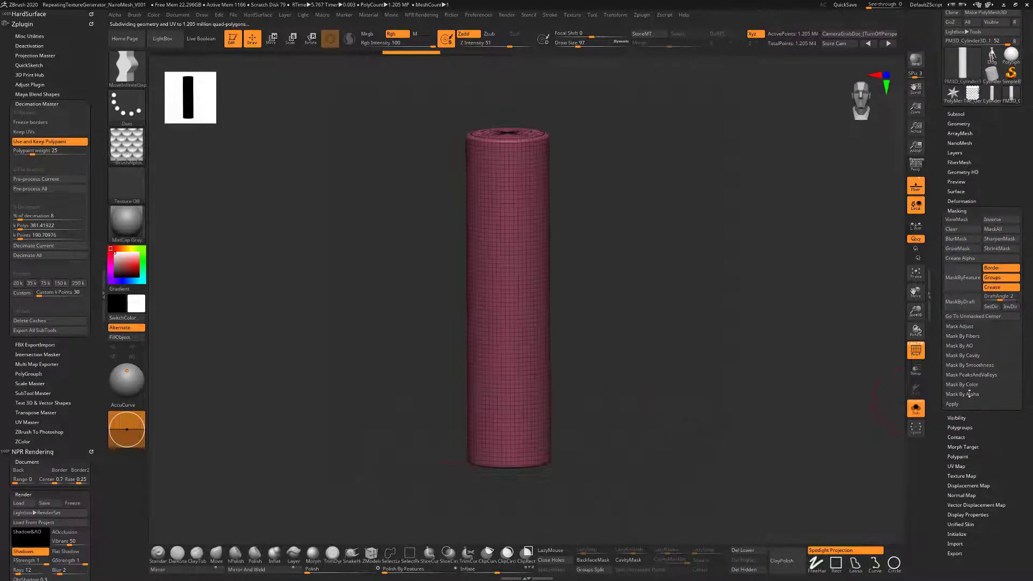
left_click(968, 393)
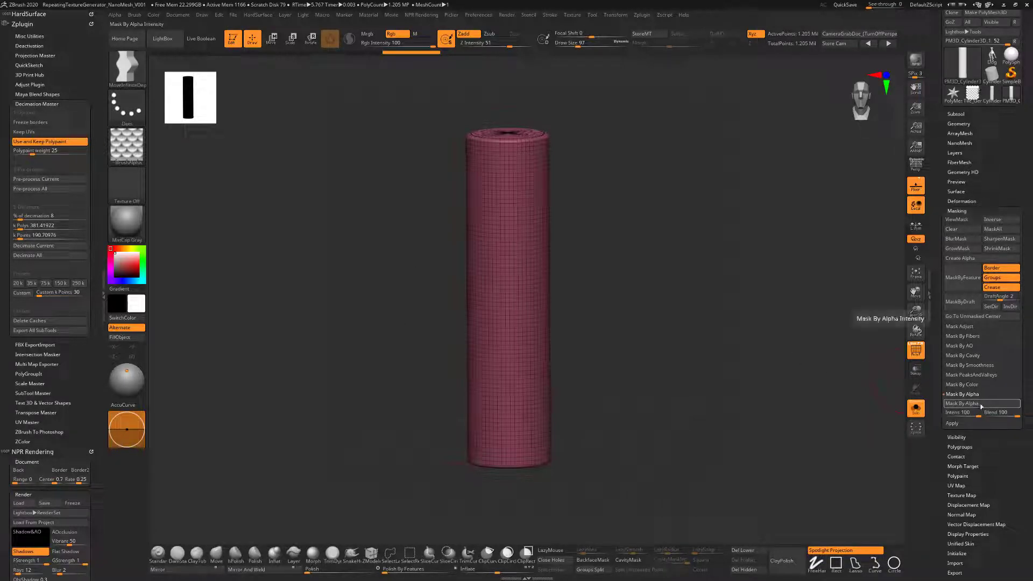
left_click(977, 404)
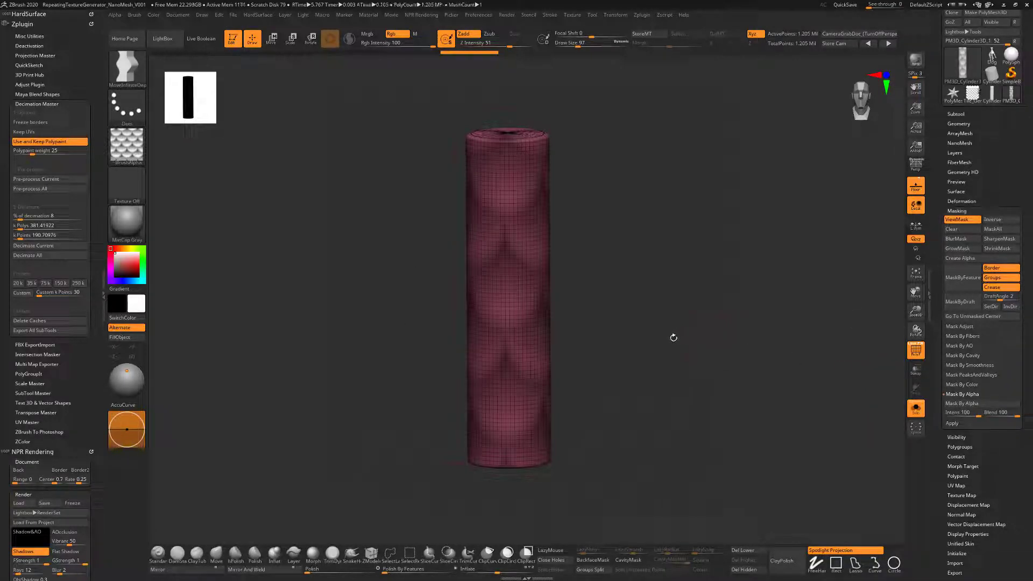
left_click_drag(679, 277, 657, 318)
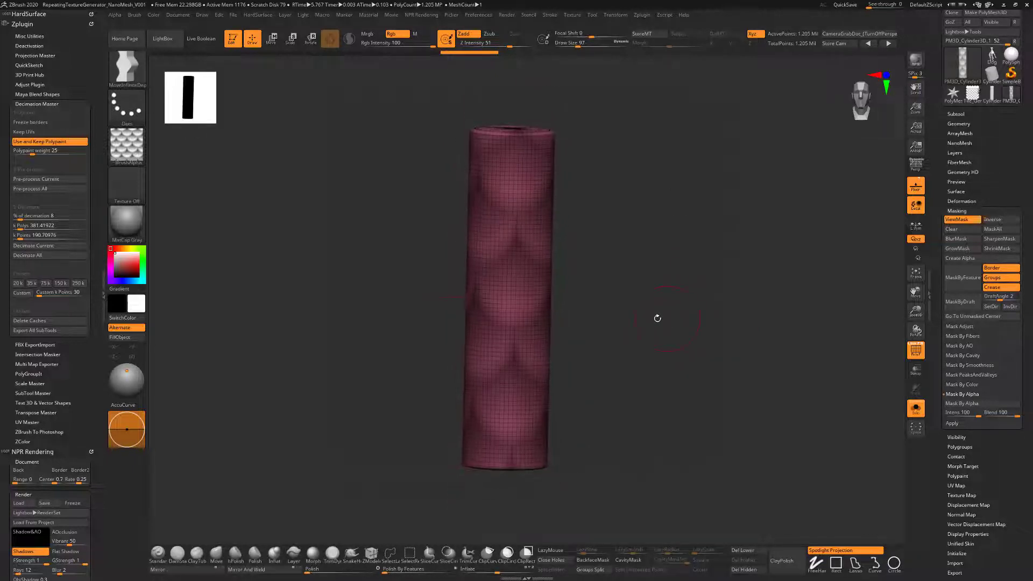
Set the scale alpha's tiling to 5 horizontal and 8 vertical tiles, and remask the cylinder with it.
left_click(115, 16)
left_click_drag(112, 23, 12, 82)
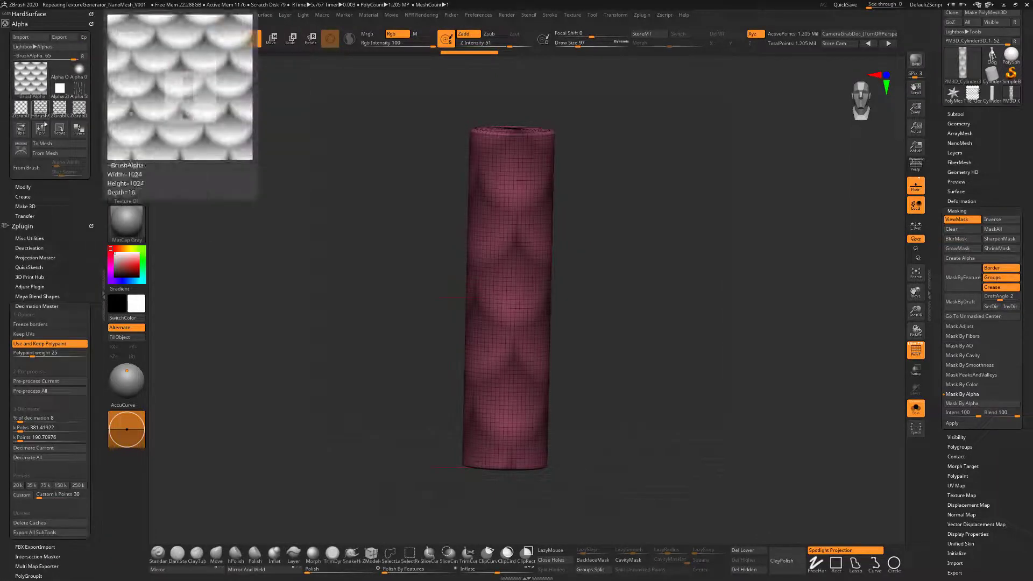
left_click(25, 187)
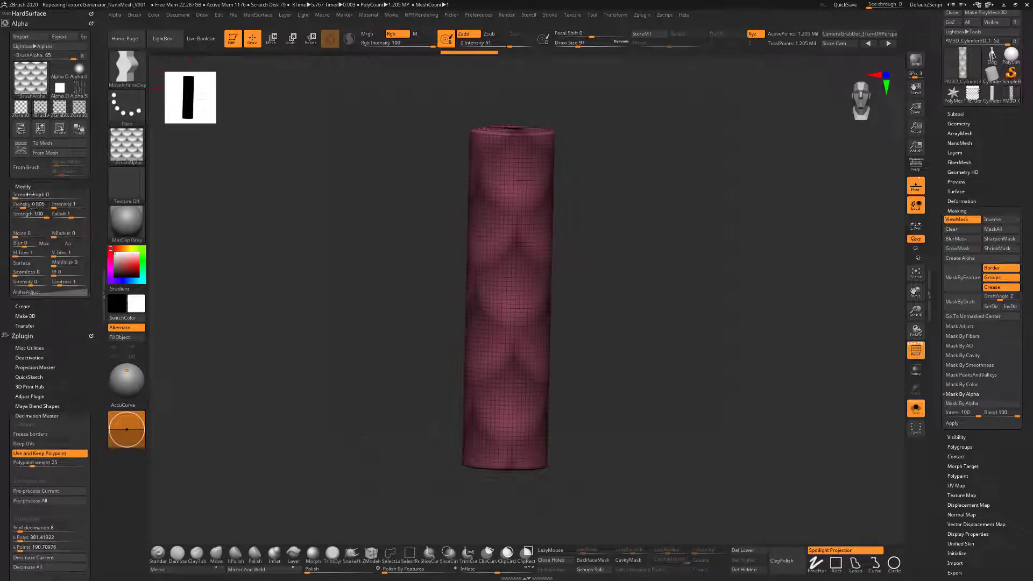
left_click(24, 253)
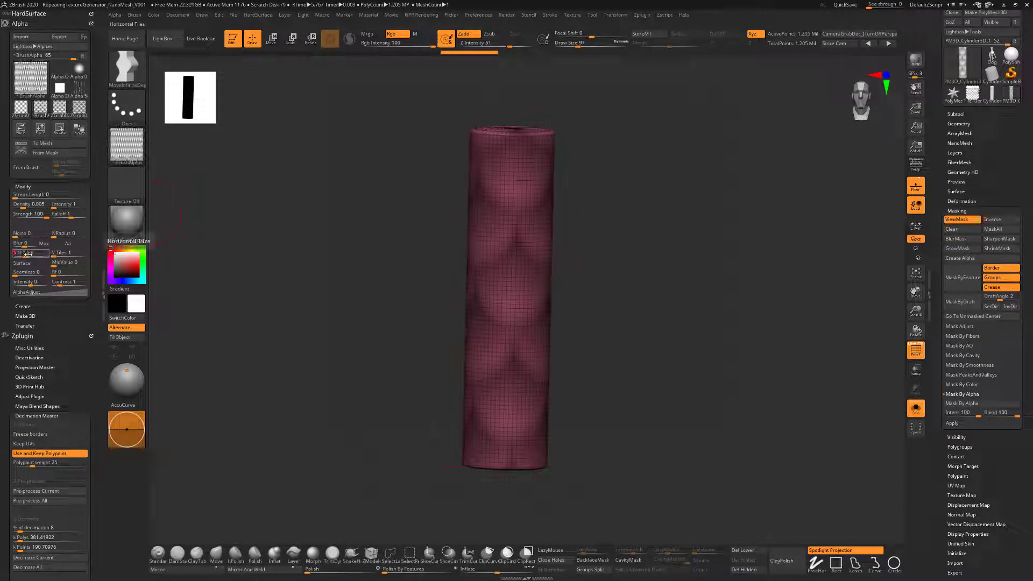
left_click(66, 253)
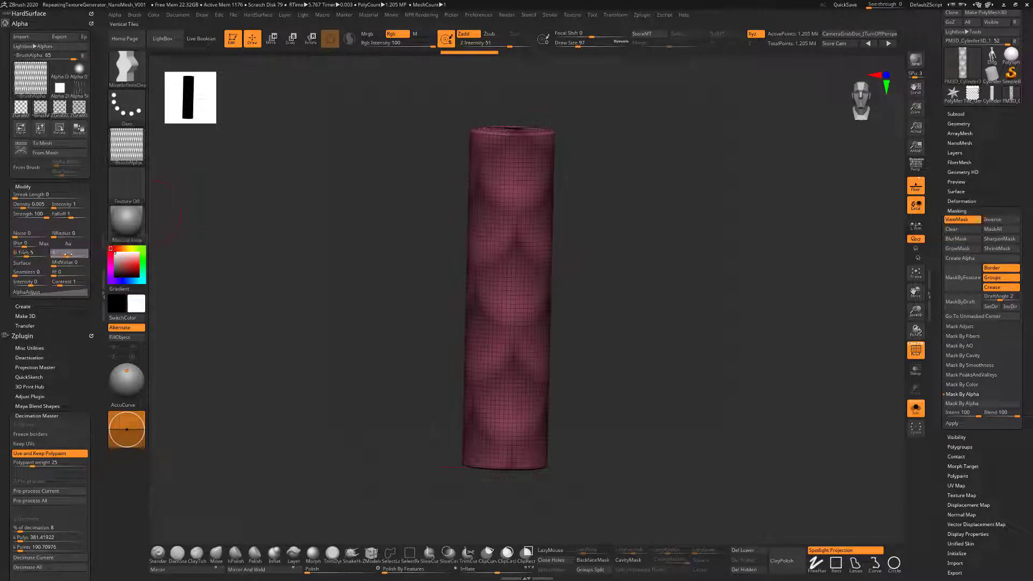
type("8")
key("Return")
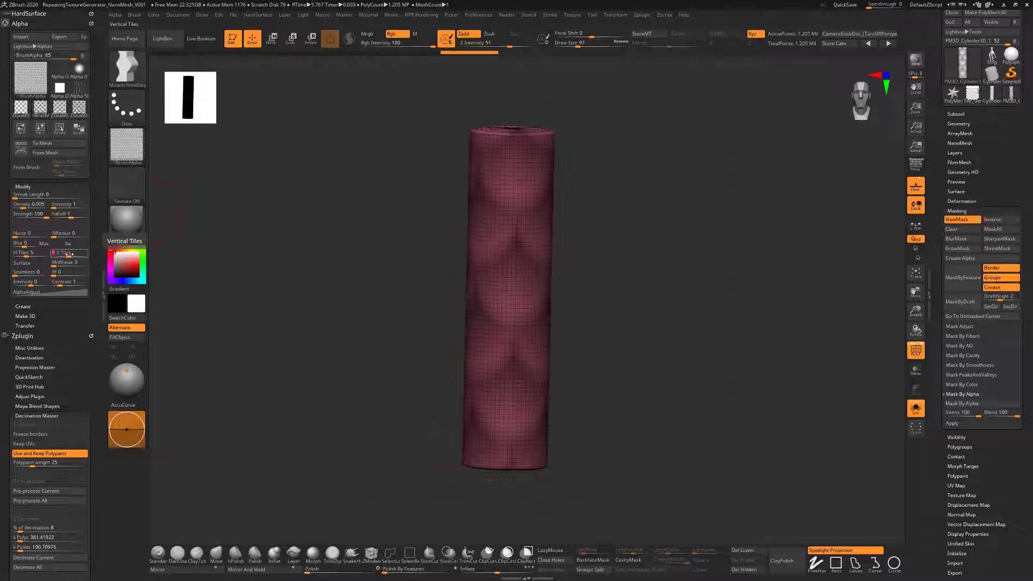
left_click(945, 404)
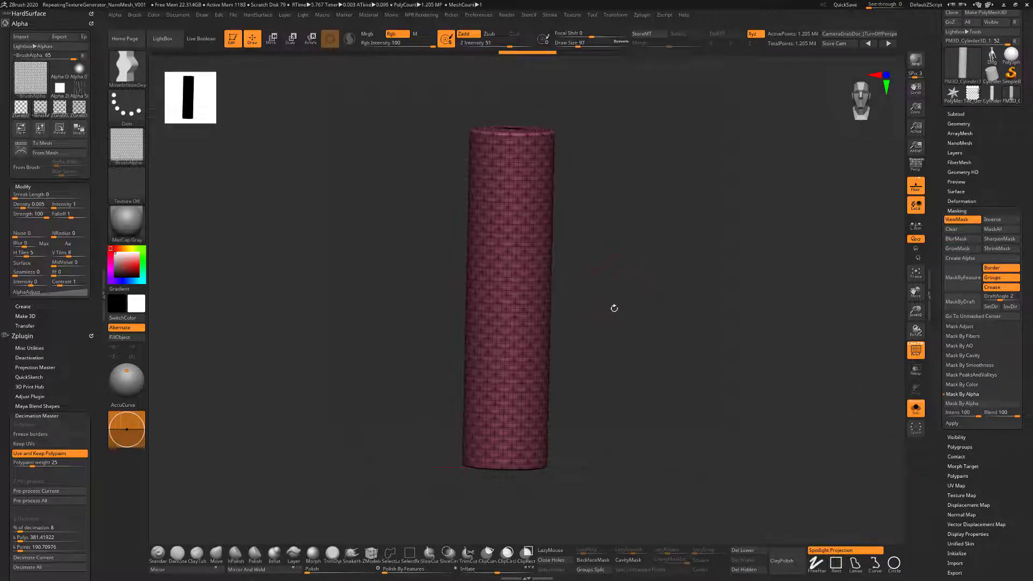
left_click_drag(611, 306, 556, 272)
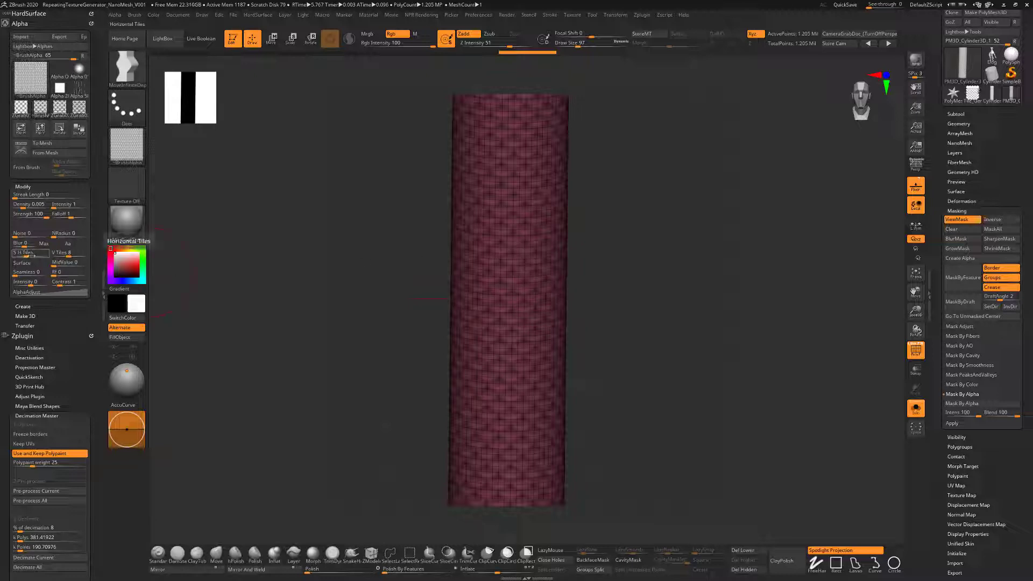
Set the scale alpha's horizontal tiles to 6 and reapply the alpha mask to the cylinder.
left_click(31, 254)
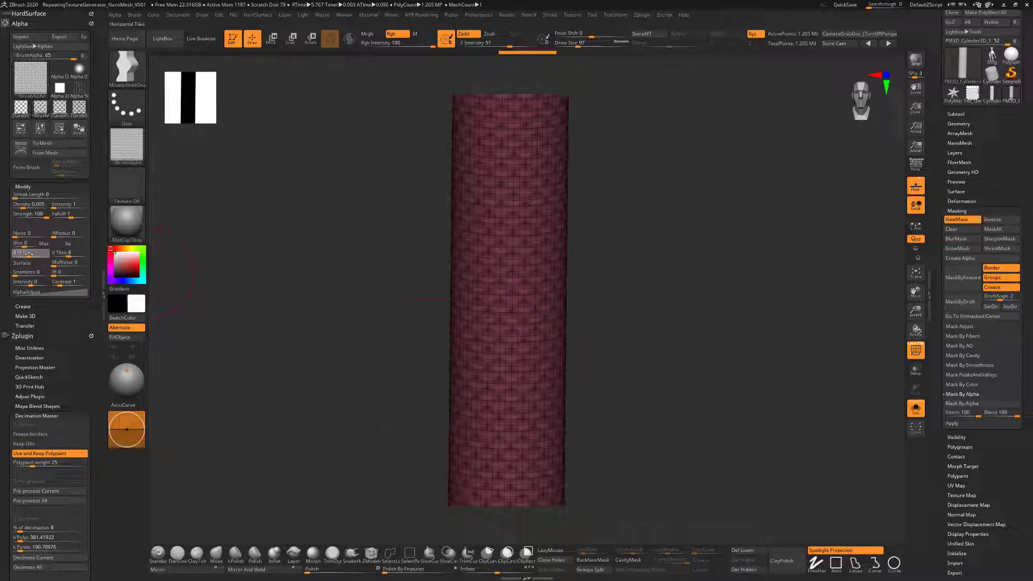
type("8")
key("Return")
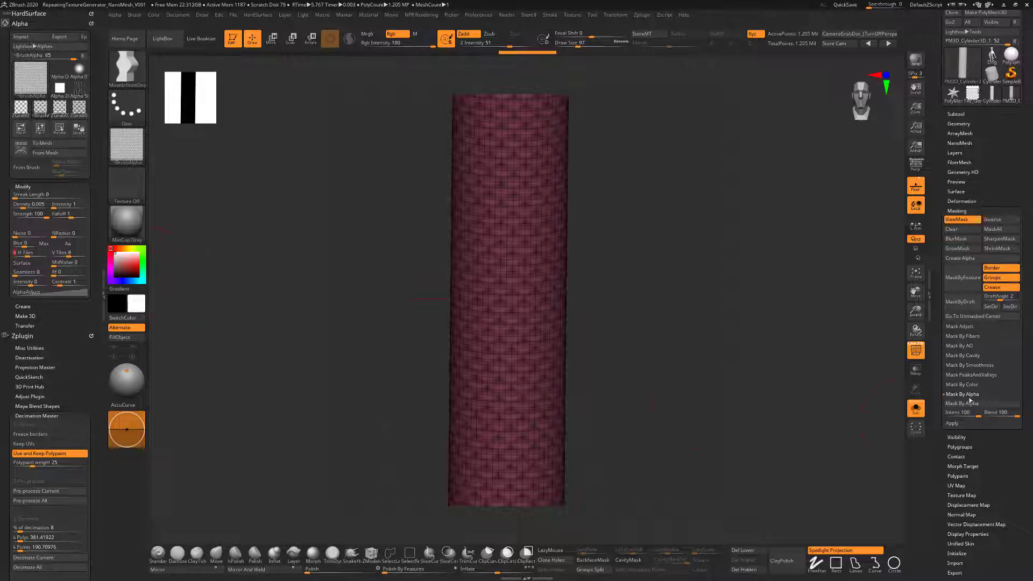
left_click(967, 404)
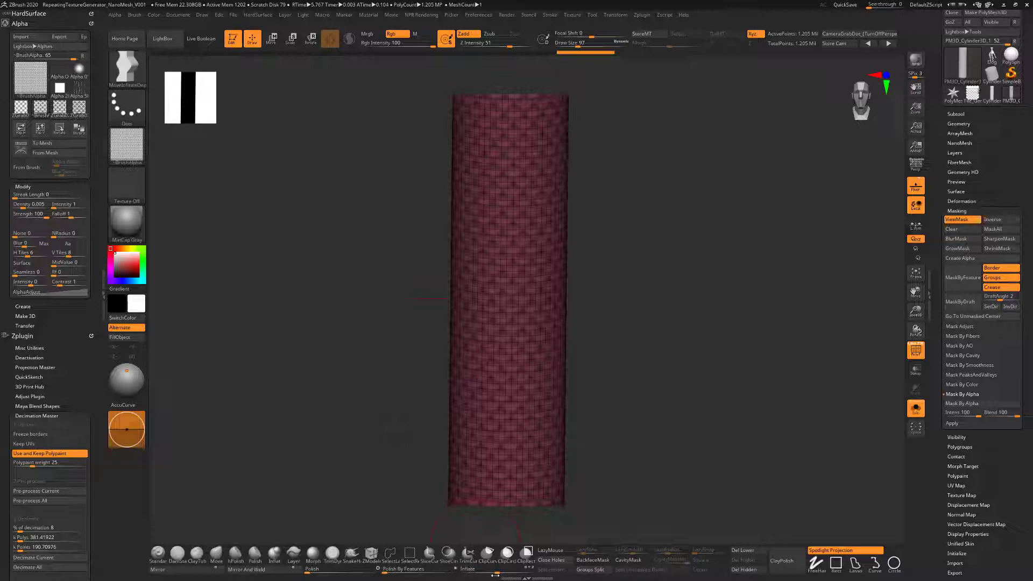
Inflate the masked cylinder with the Deformation settings to form a scale relief, and turn off the PolyFrame display.
scroll(944, 472, "down", 1)
scroll(944, 473, "up", 3)
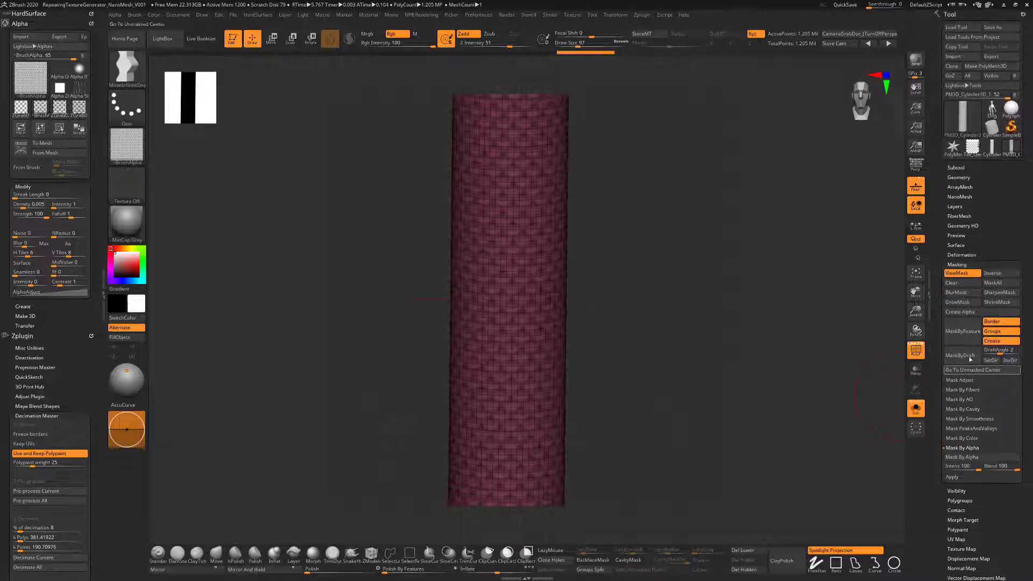
left_click(968, 254)
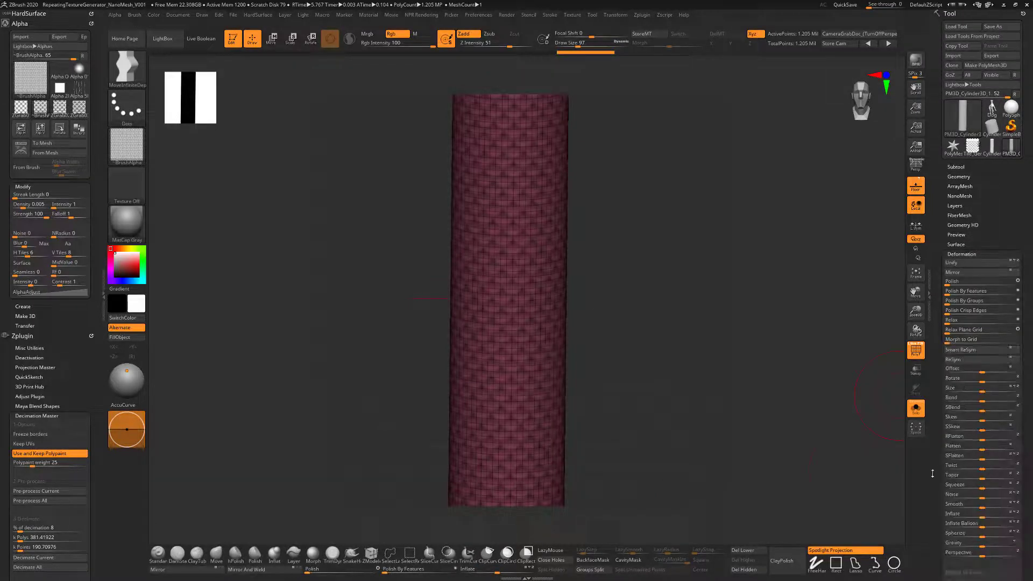
left_click_drag(495, 573, 509, 572)
key("shift+f")
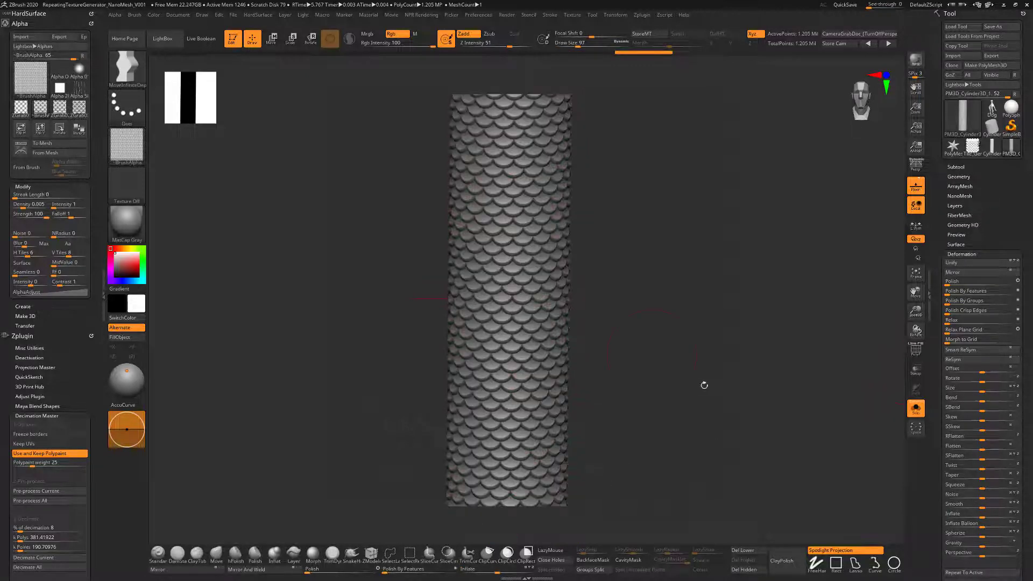
mouse_move(645, 402)
left_mouse_down()
mouse_move(633, 382)
mouse_move(636, 398)
mouse_move(647, 393)
left_mouse_up()
Clear the mask and stretch the scaled cylinder along its vertical axis with the transform gizmo.
left_click(290, 38)
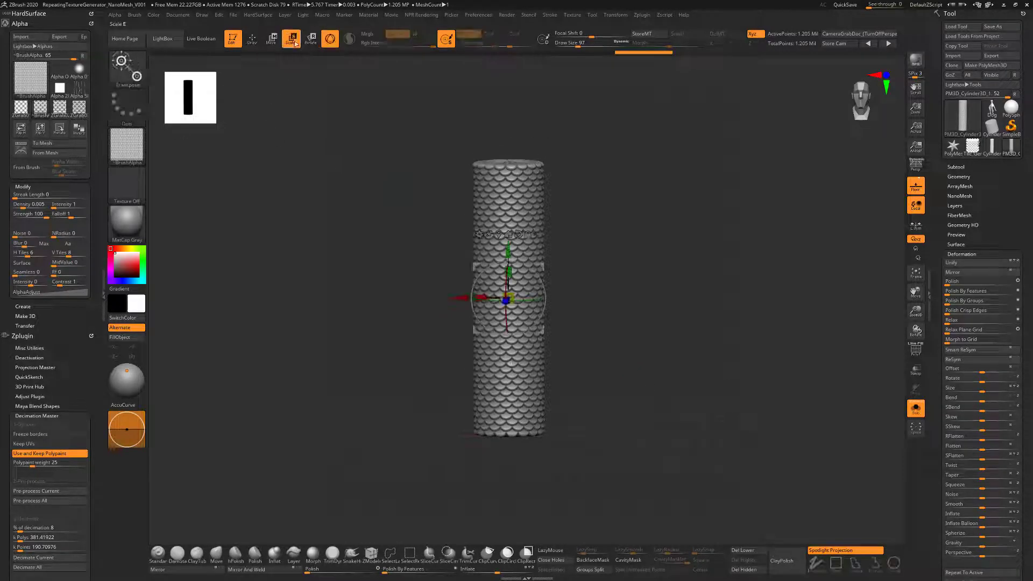
left_click_drag(508, 271, 520, 240)
key("ctrl+z")
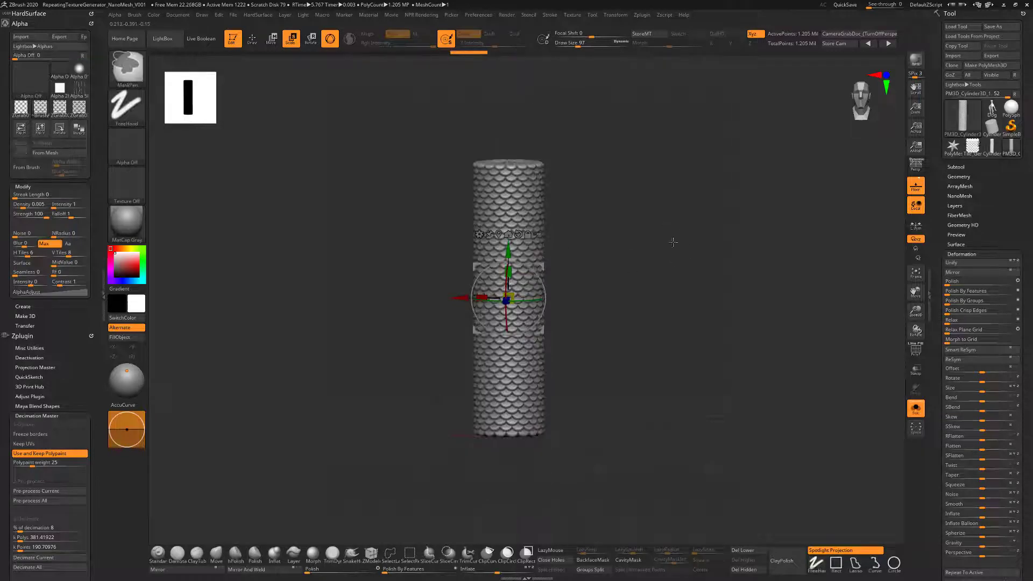
left_click_drag(690, 201, 632, 274, "ctrl")
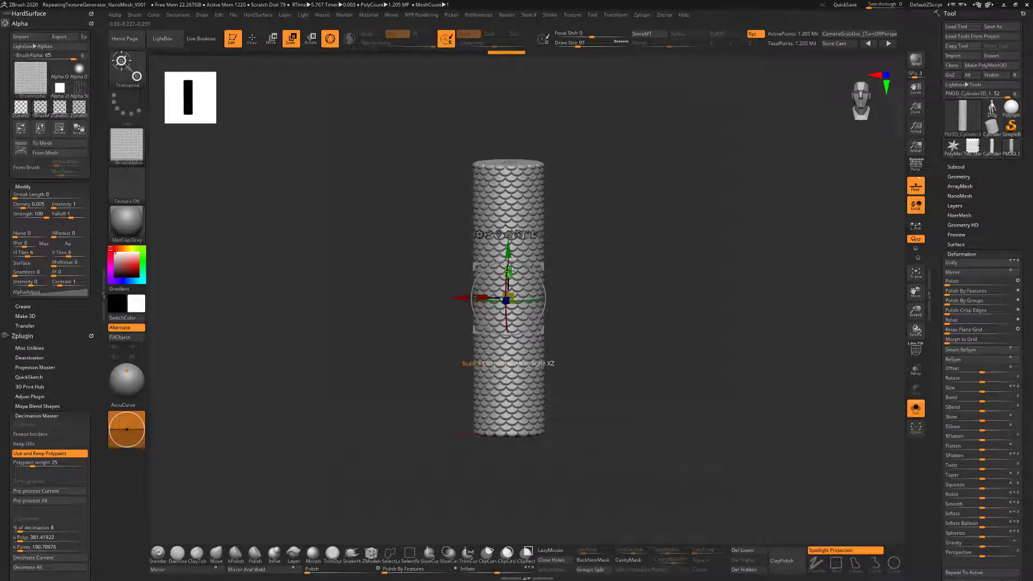
left_click_drag(509, 270, 511, 229)
left_click_drag(602, 258, 624, 280)
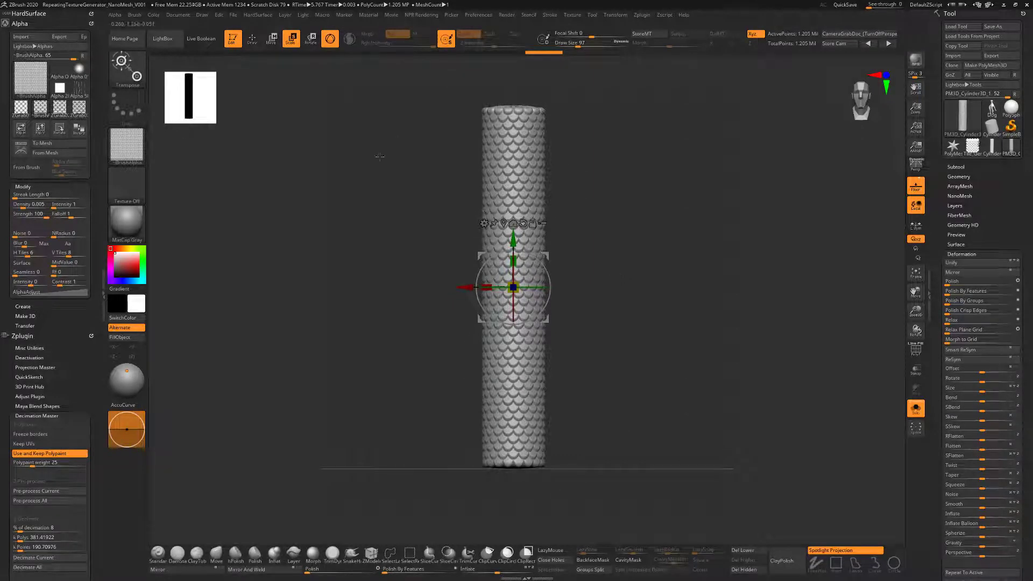
left_click_drag(440, 210, 460, 237)
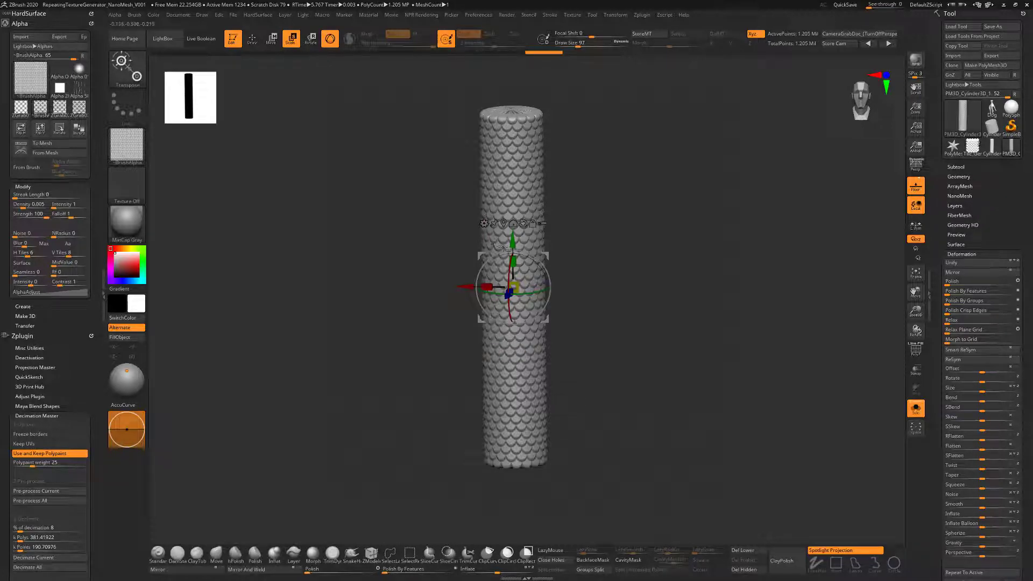
Try to add a Taper deformer to the cylinder, and delete its lower subdivision levels.
left_click(482, 223)
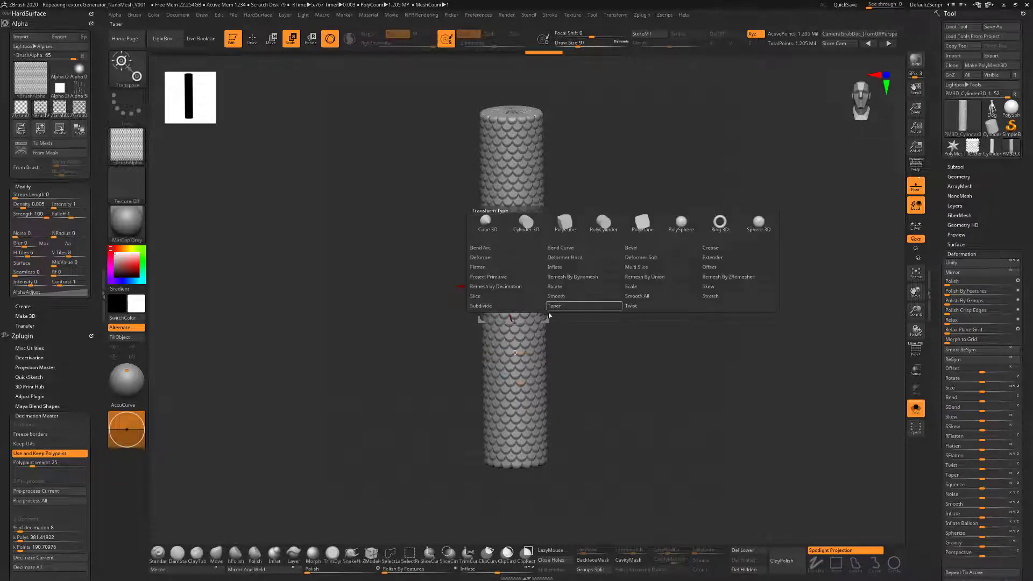
left_click(573, 309)
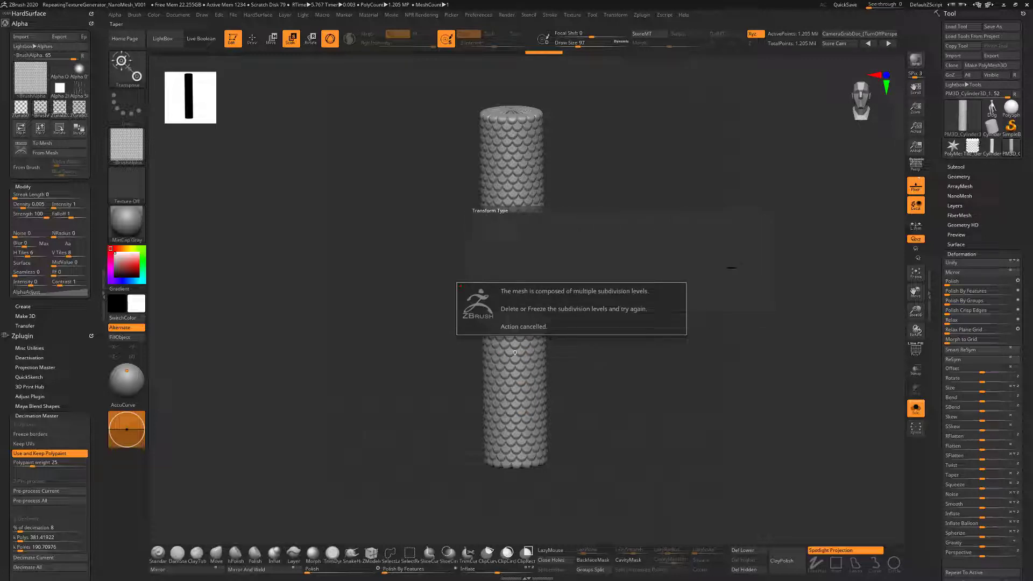
left_click(958, 177)
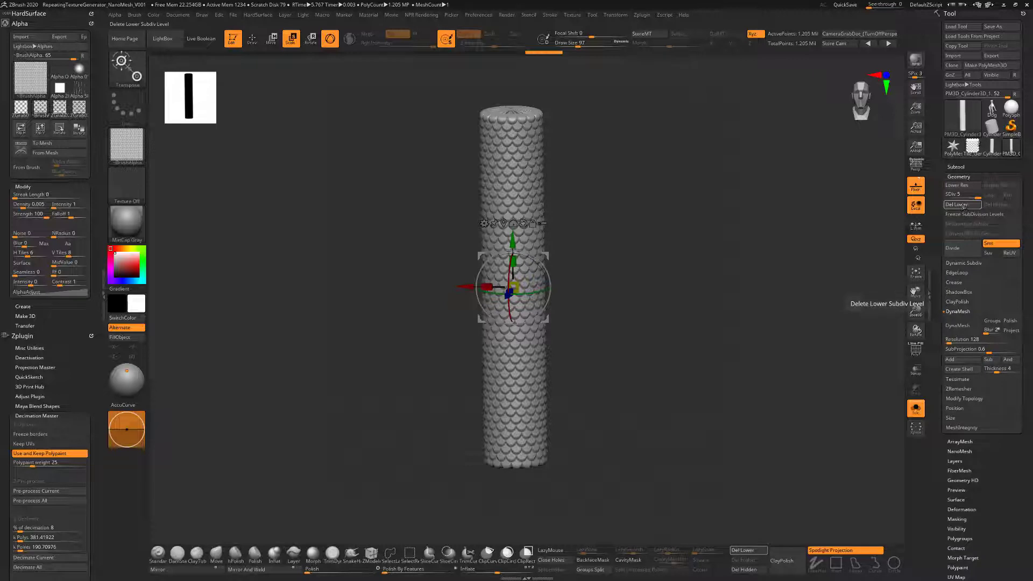
left_click(962, 205)
Apply the Taper deformer and narrow the lower end of the scale-covered cylinder to a point.
left_click(484, 222)
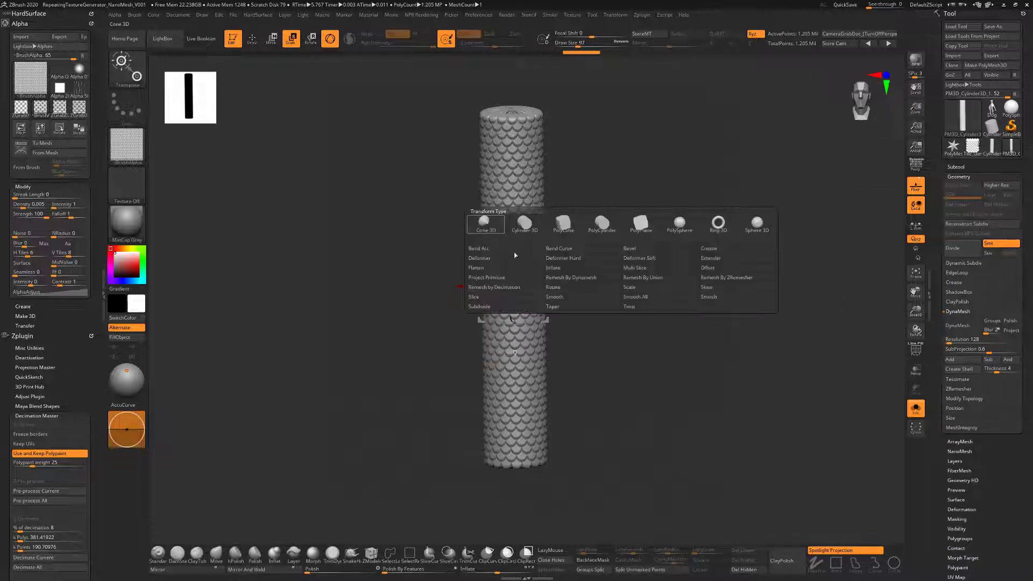
left_click(595, 308)
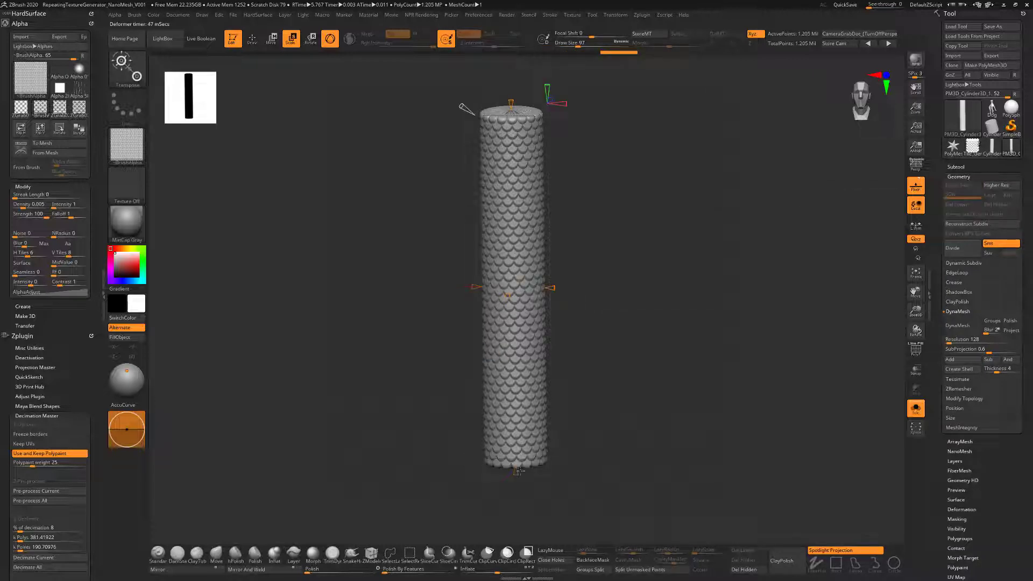
left_click_drag(516, 472, 525, 425)
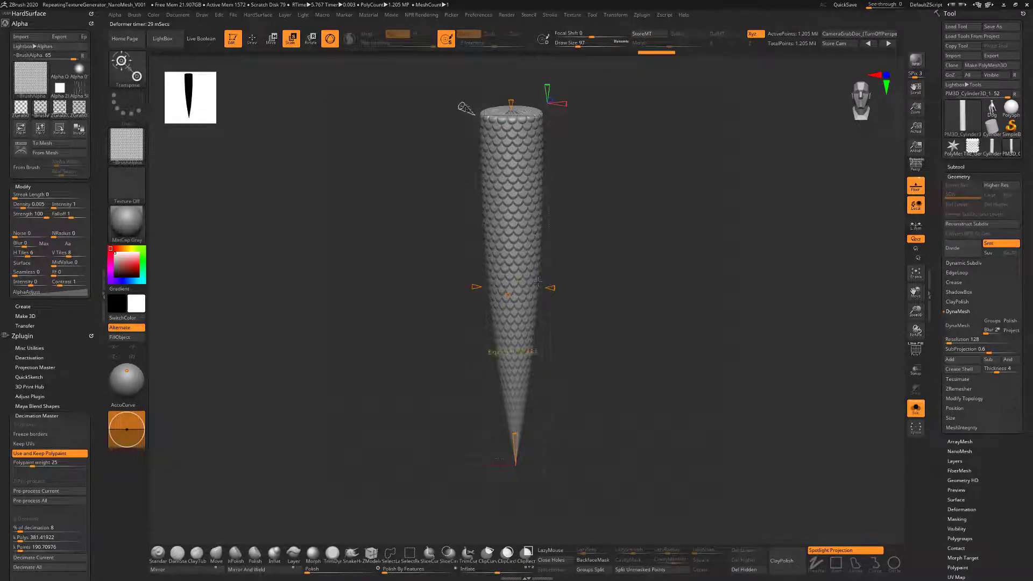
mouse_move(466, 107)
left_mouse_down()
mouse_move(454, 99)
mouse_move(476, 106)
left_mouse_up()
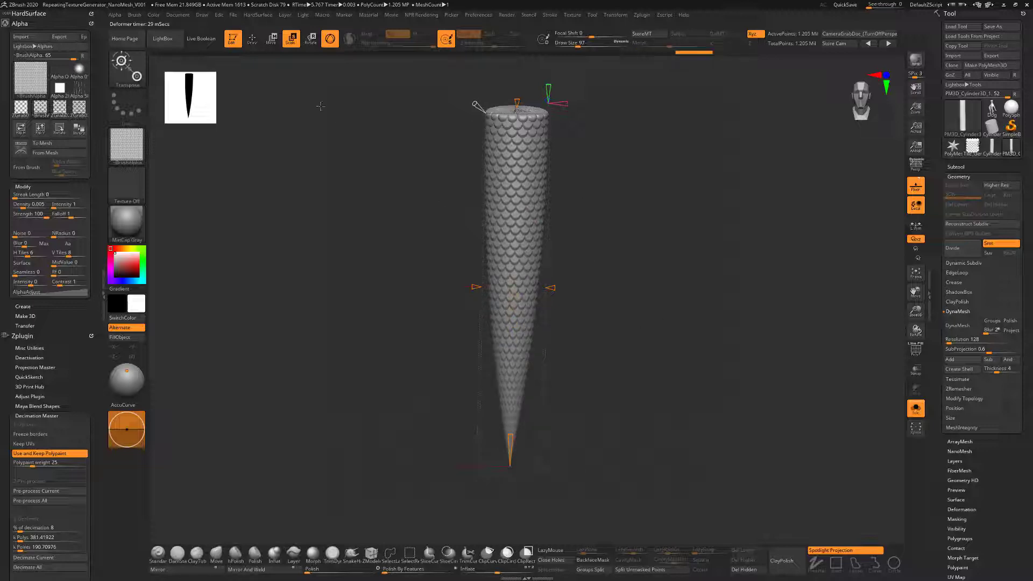
Accept the Taper deformation and rescale the pointed, scale-covered cylinder with the transform gizmo.
left_click(478, 221)
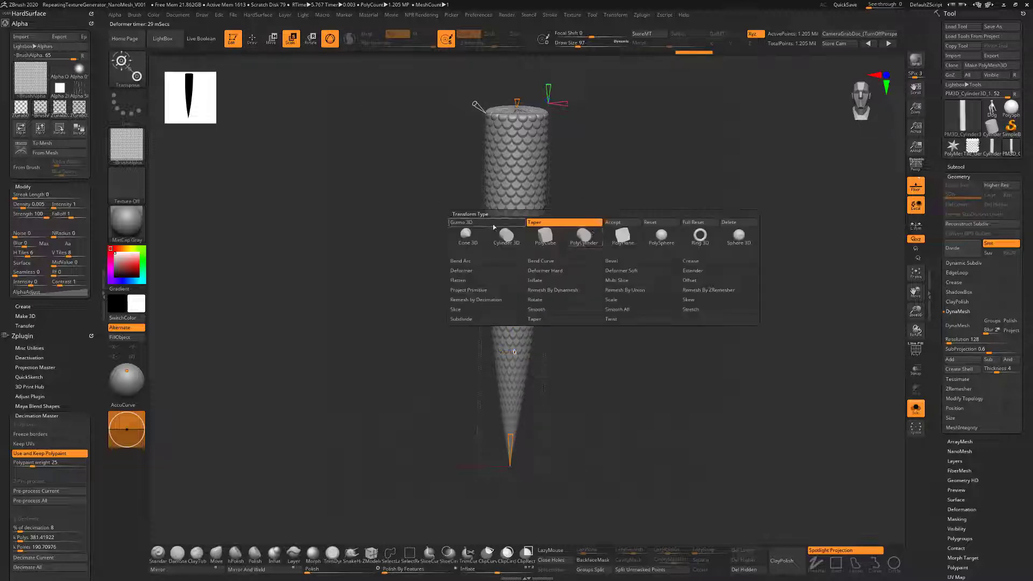
left_click(612, 229)
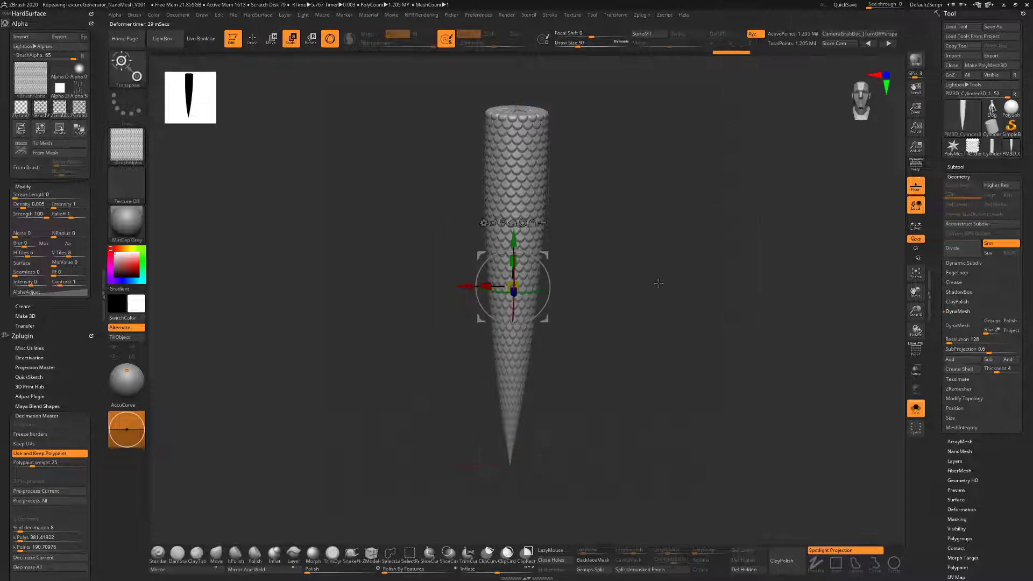
left_click_drag(513, 260, 565, 249)
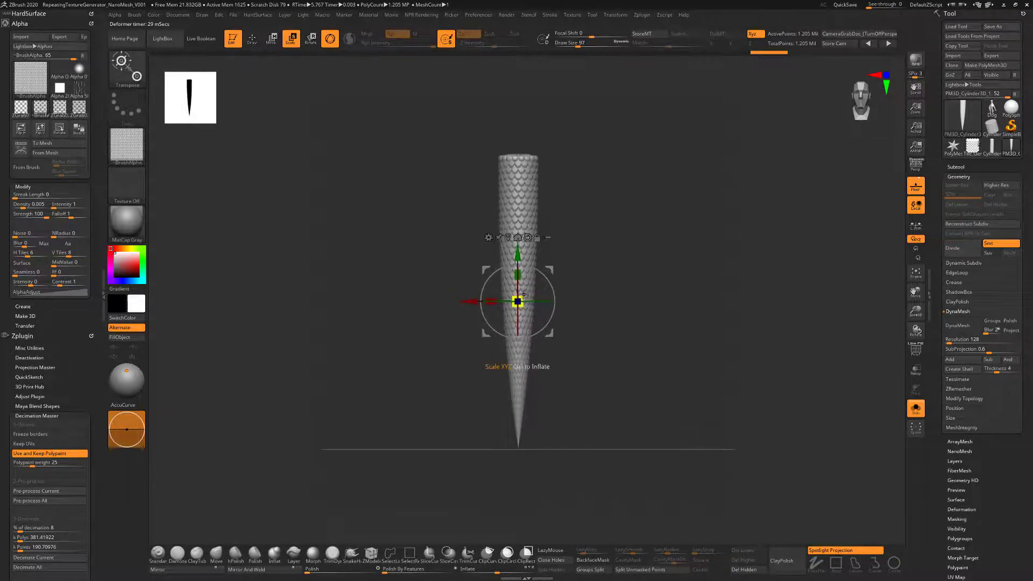
left_click_drag(523, 295, 615, 274)
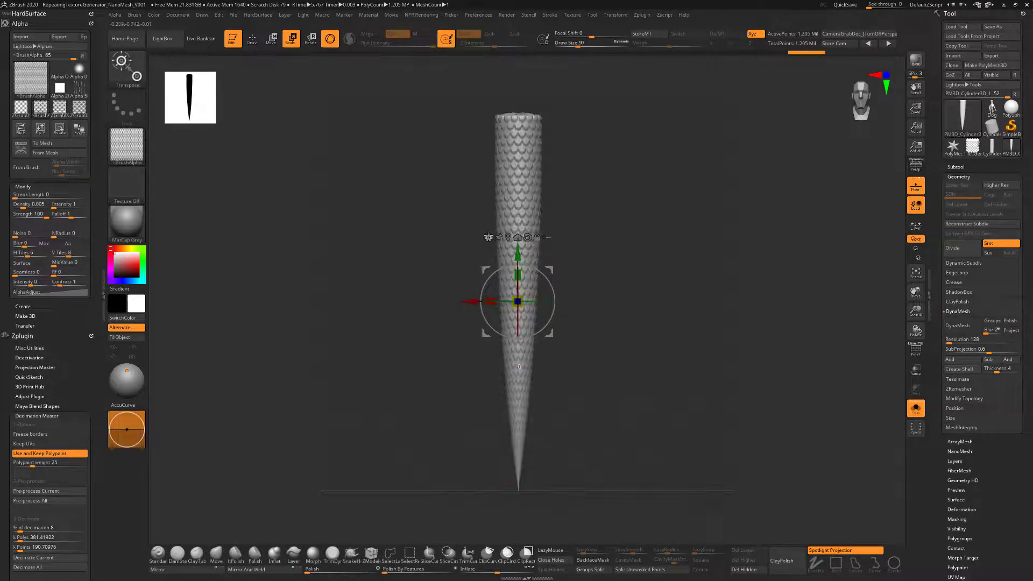
Add a Bend Curve deformer to the tapered cylinder, set its axis along the length and raise the curve resolution.
left_click(488, 236)
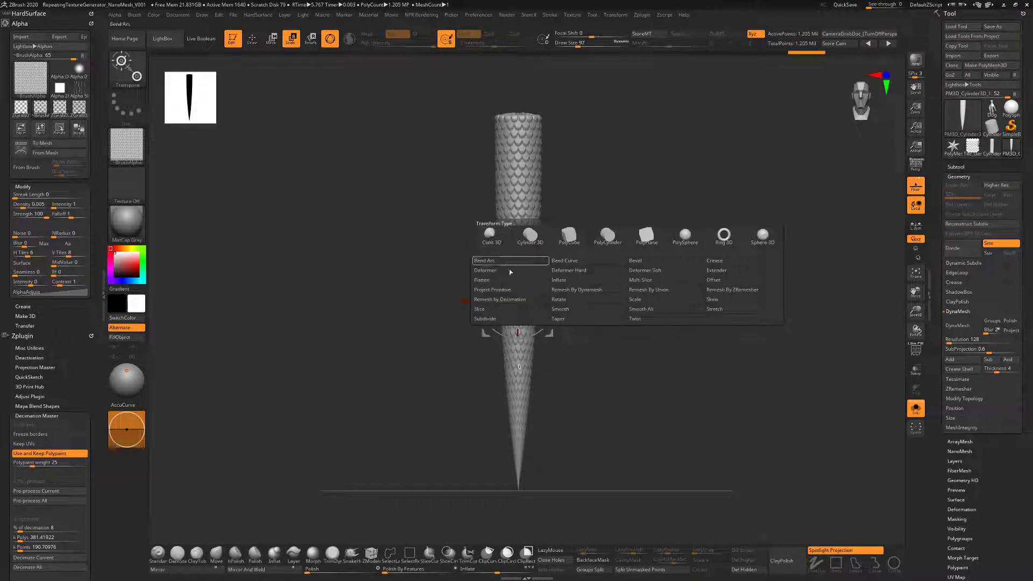
left_click(583, 262)
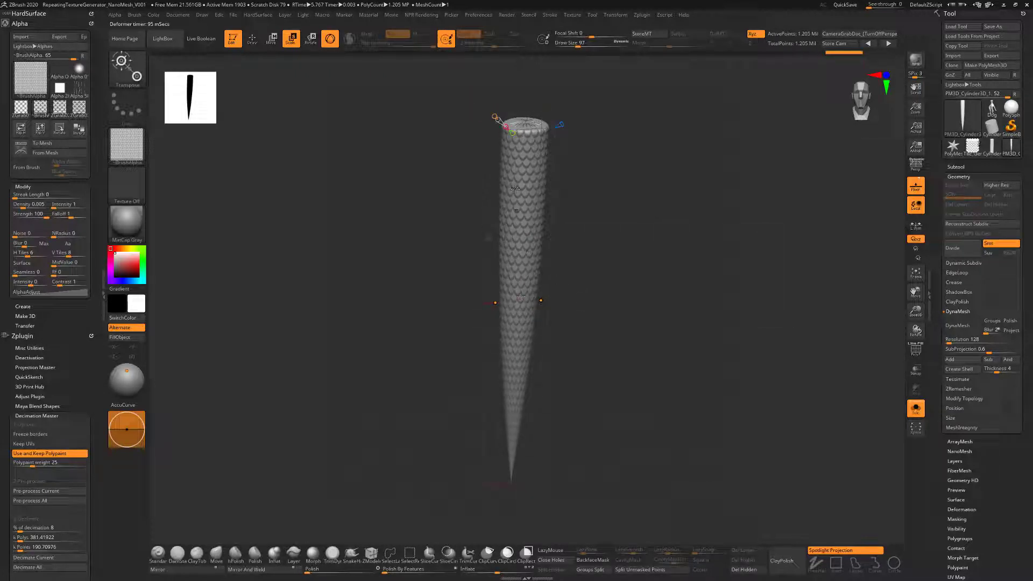
left_click_drag(547, 153, 595, 262)
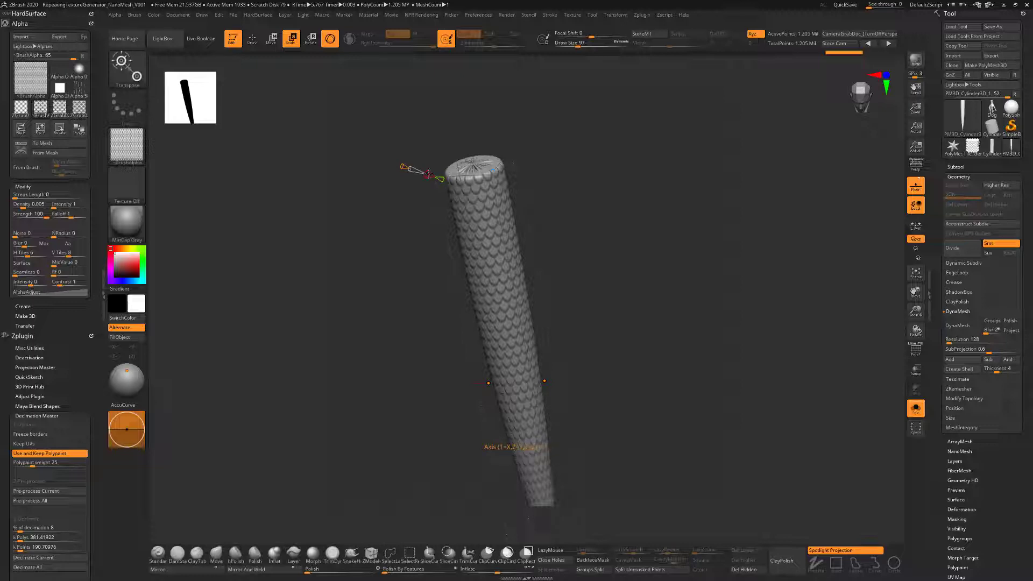
left_click_drag(428, 173, 418, 165)
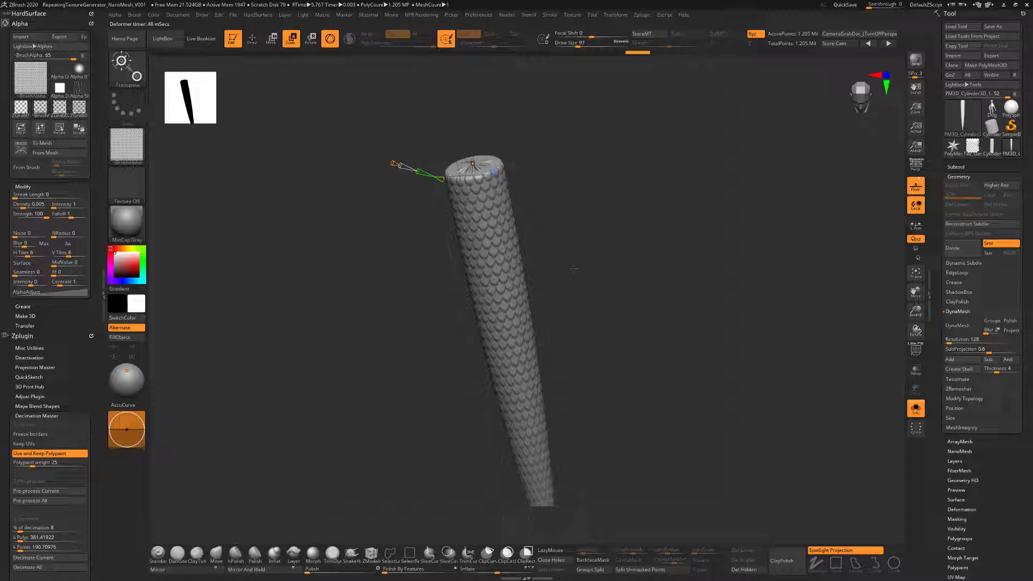
left_click_drag(573, 268, 465, 151)
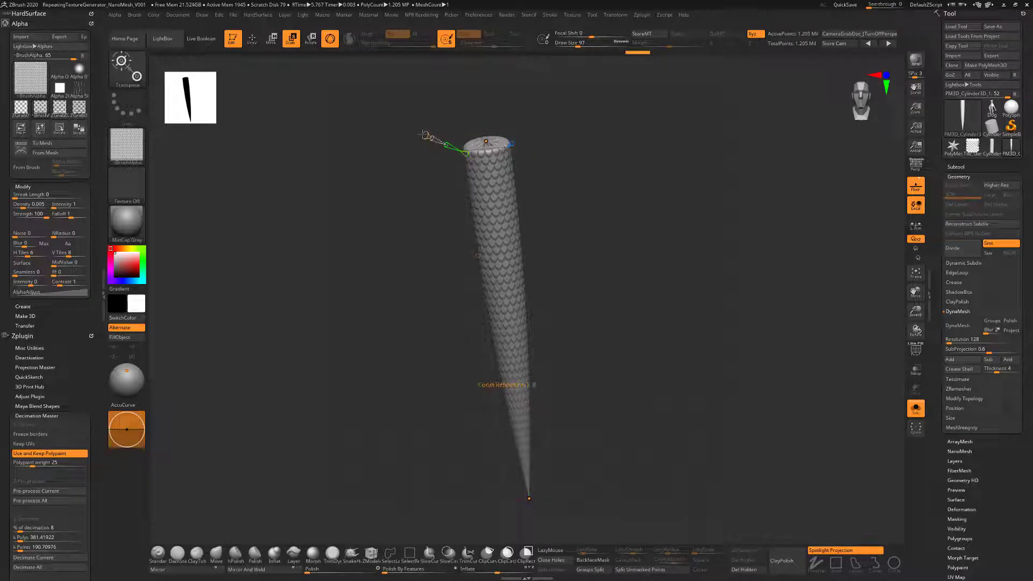
left_click(424, 135)
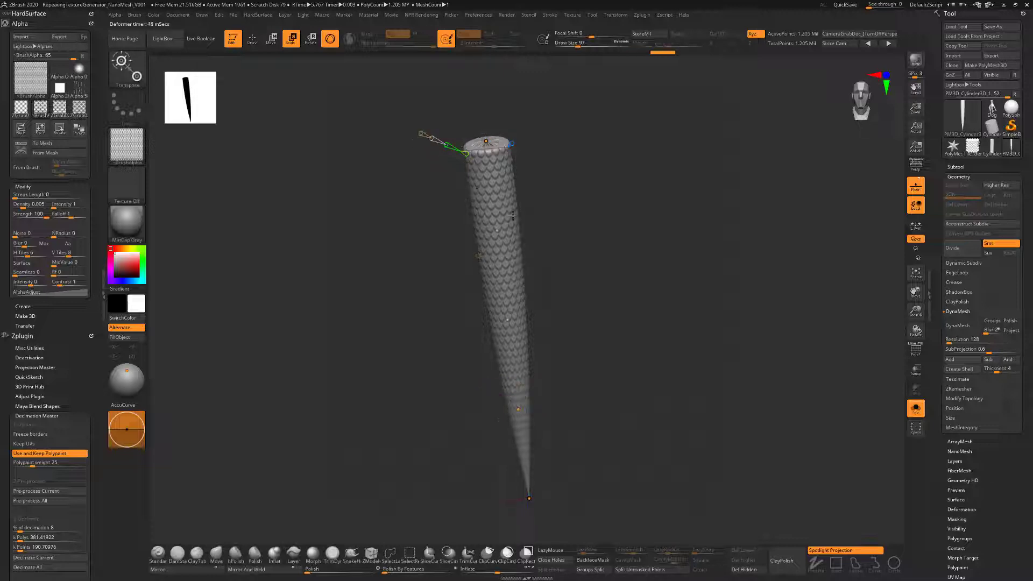
left_click_drag(558, 285, 597, 252)
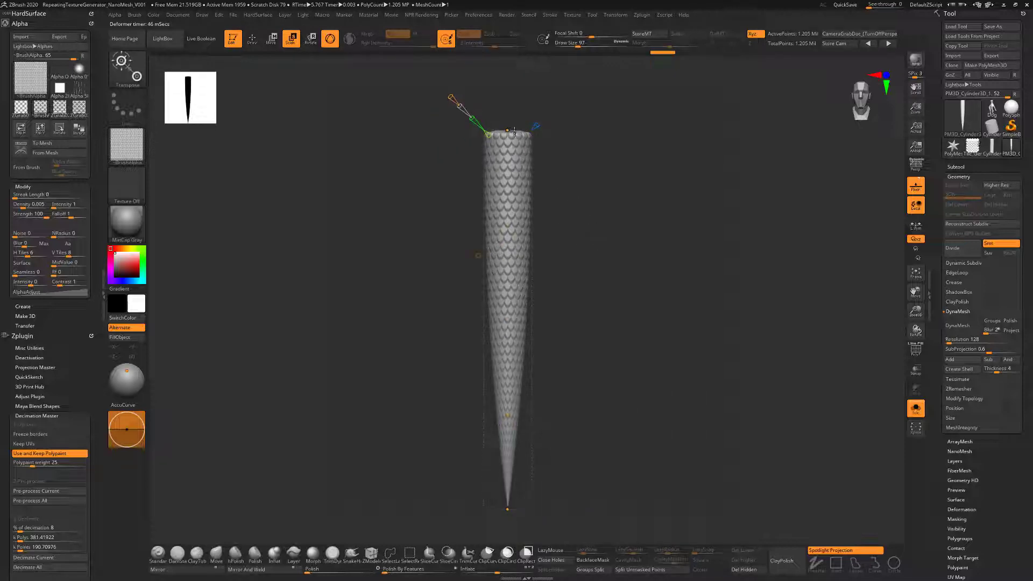
Bend the tapered cylinder into a winding S-shaped tentacle by offsetting its curve points alternately to either side.
left_click_drag(514, 131, 594, 140)
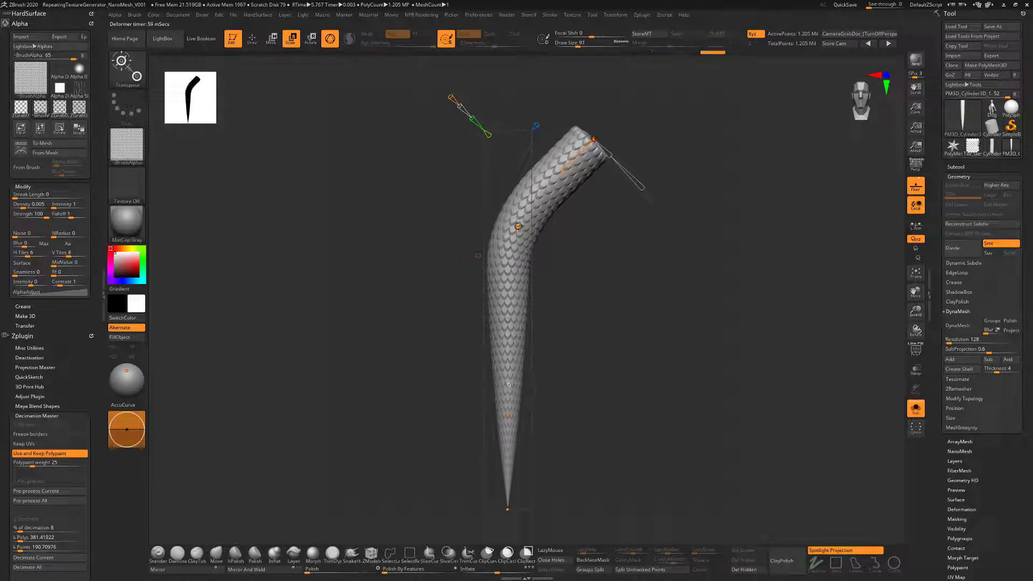
left_click_drag(518, 225, 458, 222)
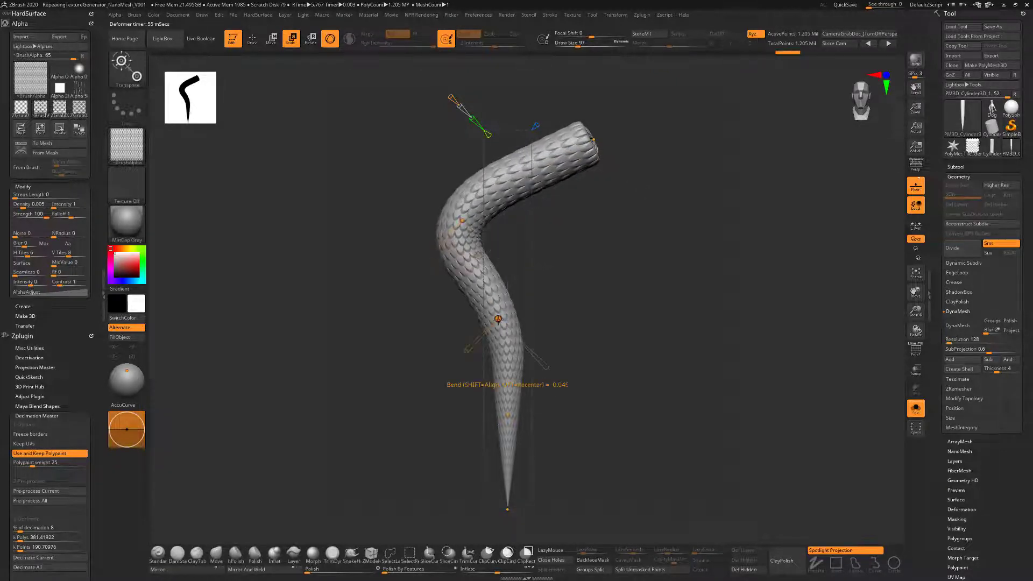
left_click_drag(498, 318, 586, 318)
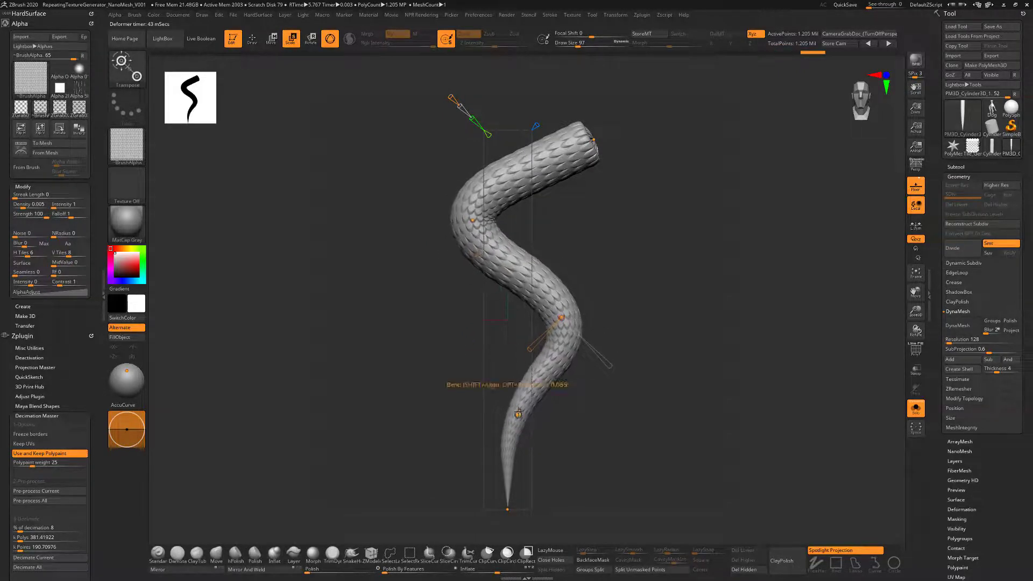
left_click_drag(478, 395, 451, 401)
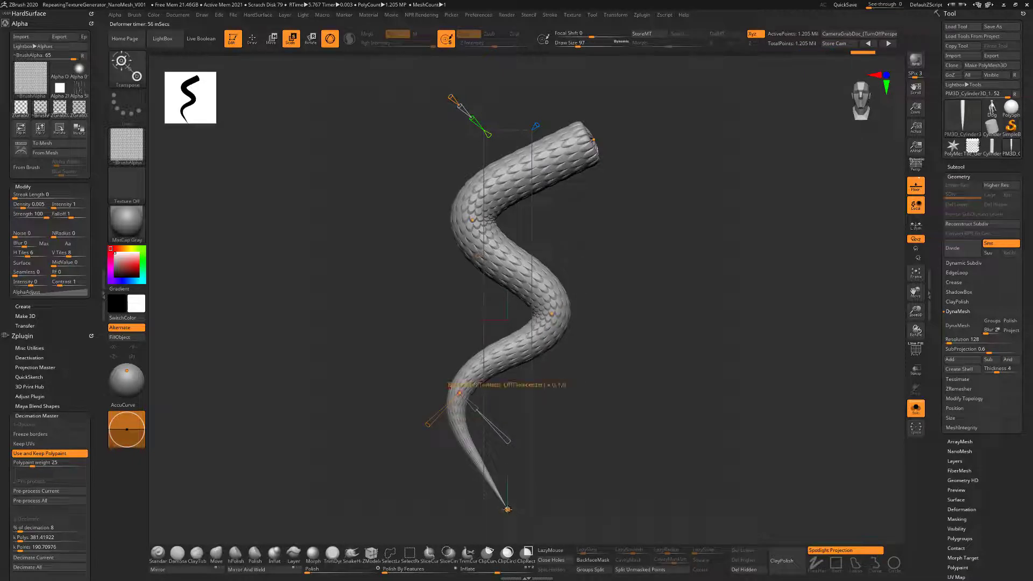
left_click_drag(521, 498, 534, 509)
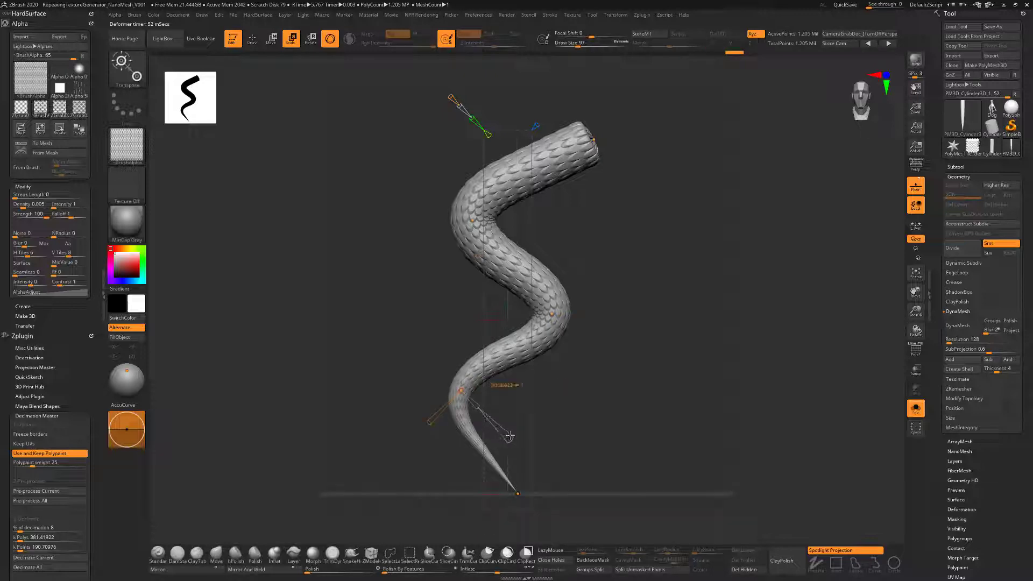
Adjust the tentacle's thickness at its curve points, widening the lower bend and the open upper end, and undo the last adjustment.
left_click_drag(510, 438, 480, 410)
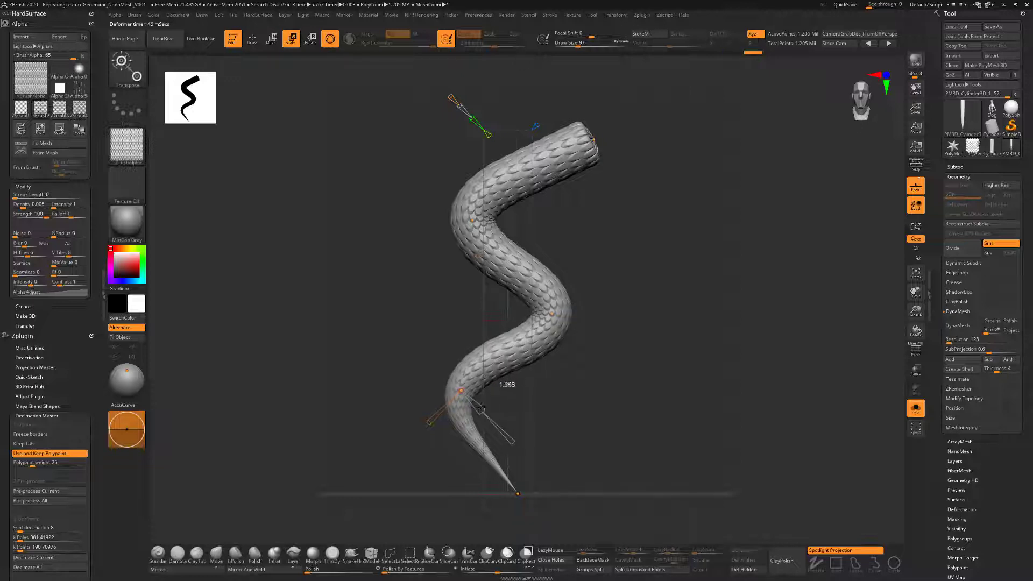
left_click_drag(551, 312, 567, 331)
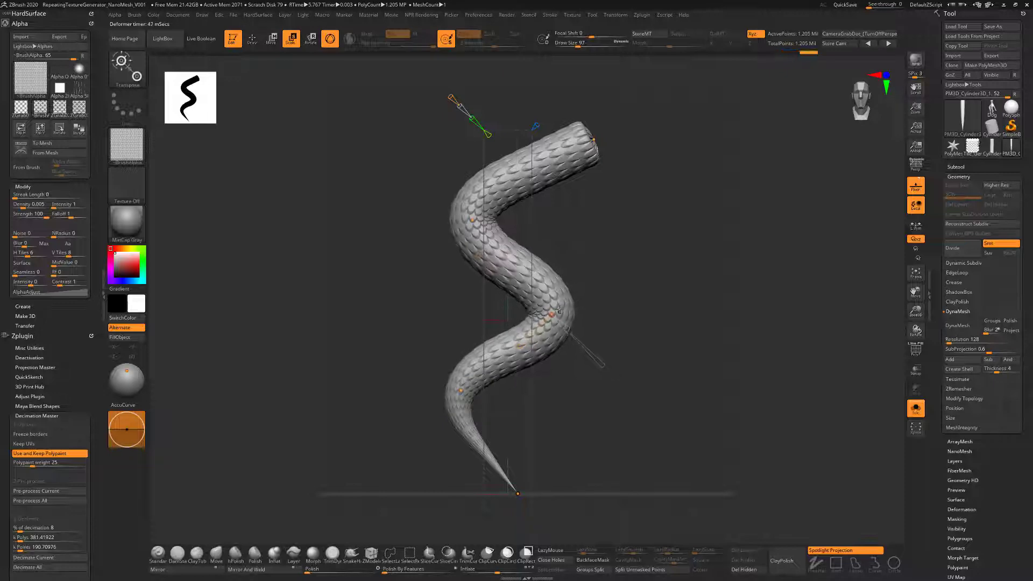
left_click_drag(464, 228, 493, 236)
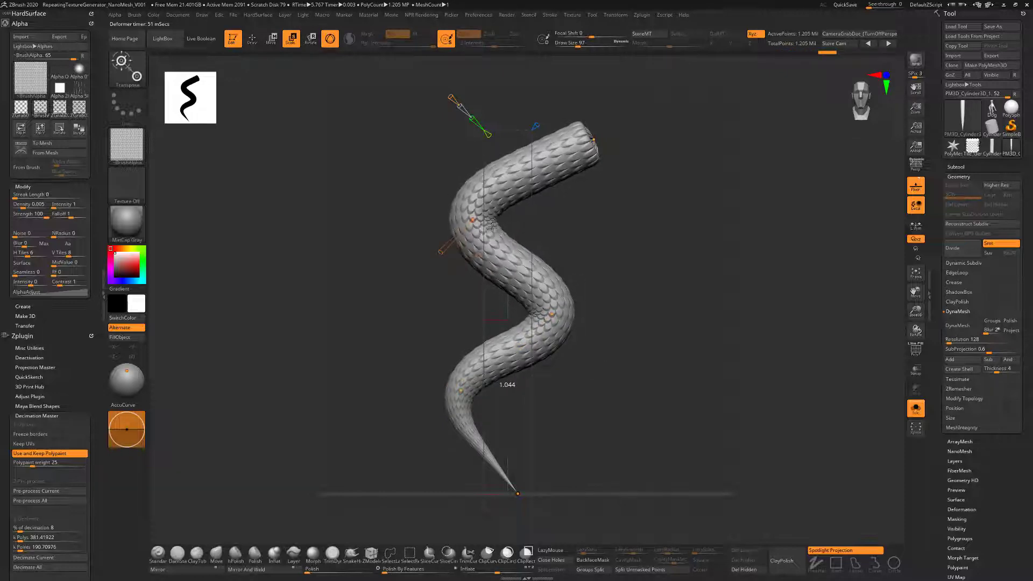
left_click(594, 141)
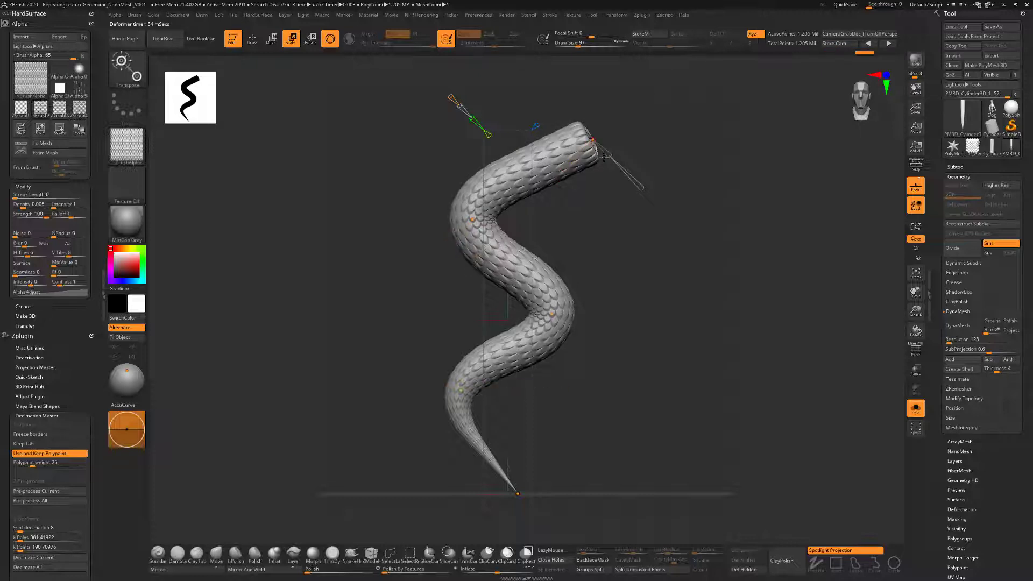
left_click_drag(604, 156, 610, 160)
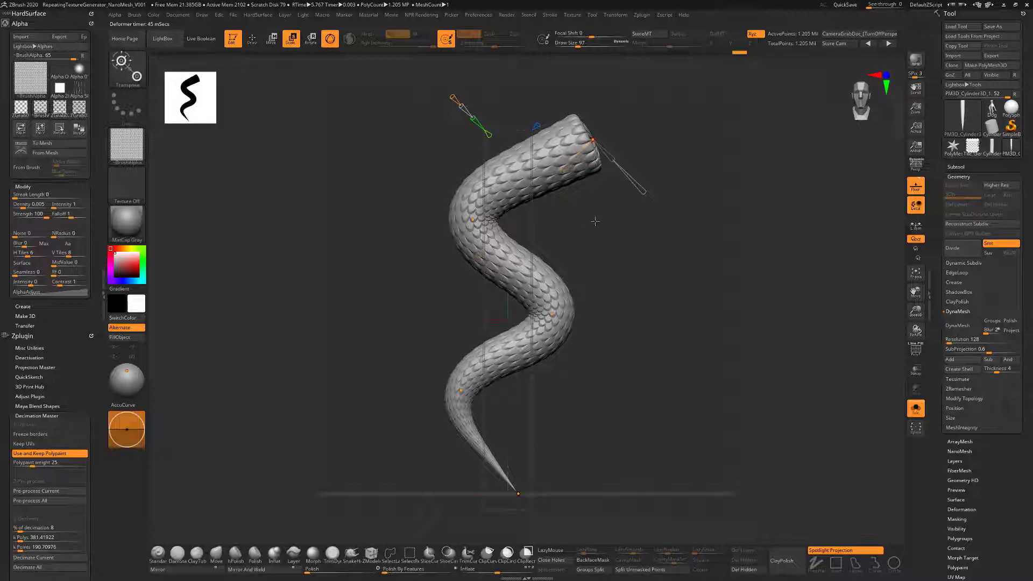
left_click_drag(595, 221, 593, 202)
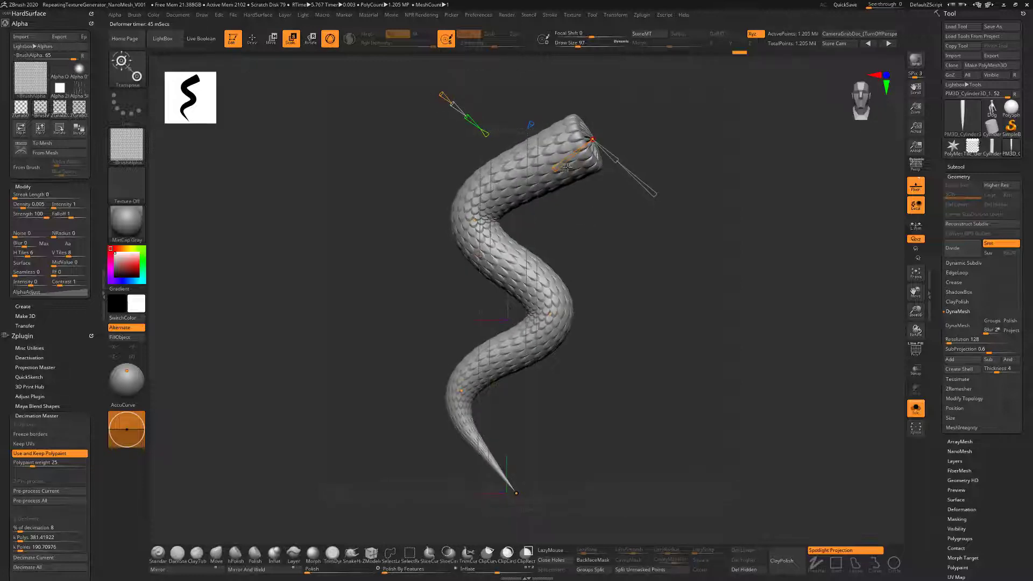
left_click_drag(549, 170, 582, 150)
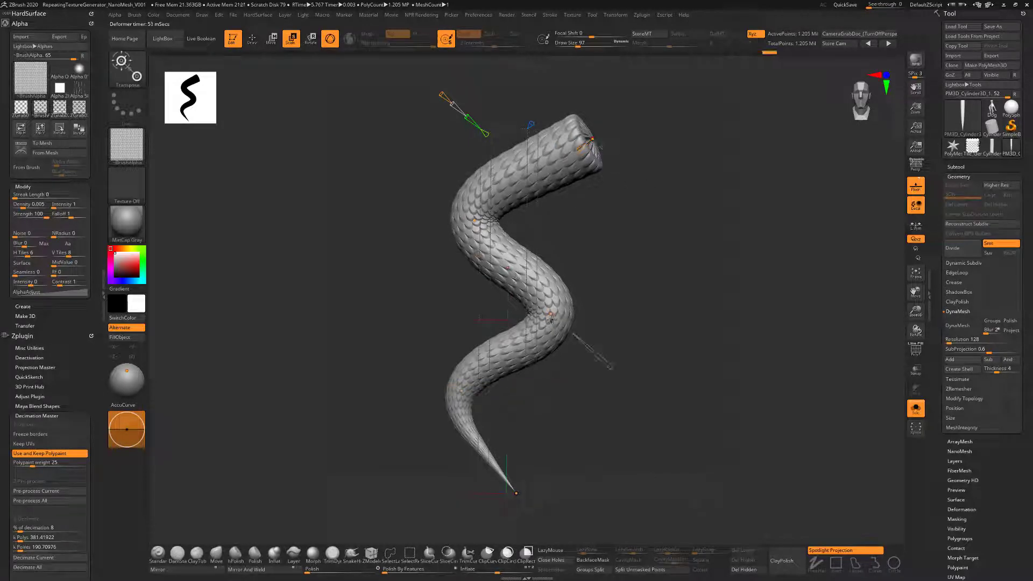
left_click_drag(514, 342, 488, 359)
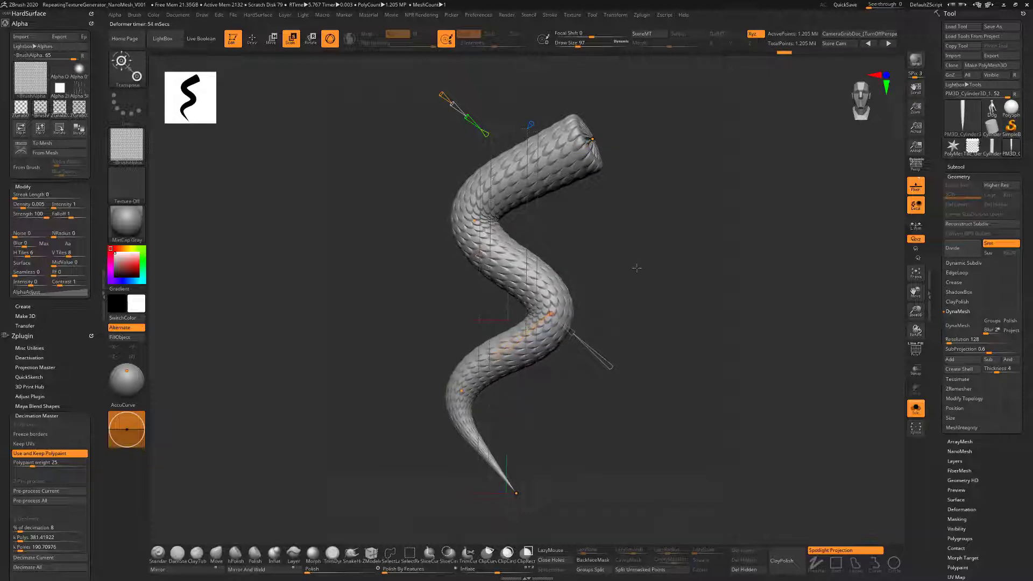
key("ctrl+z")
Accept the Bend Curve deformation on the tentacle.
left_click_drag(657, 259, 421, 151, "shift")
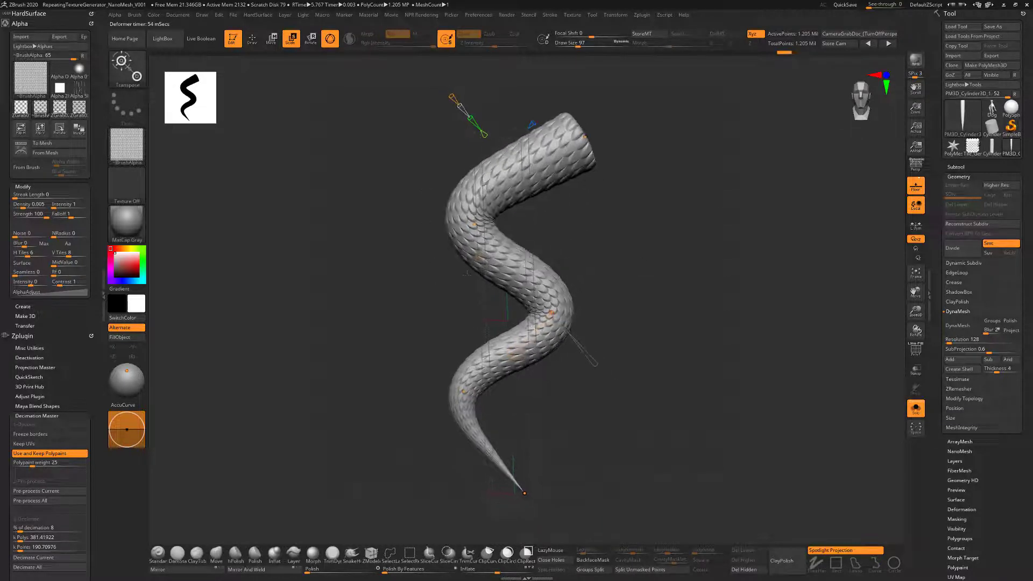
left_click(618, 263)
left_click(613, 257)
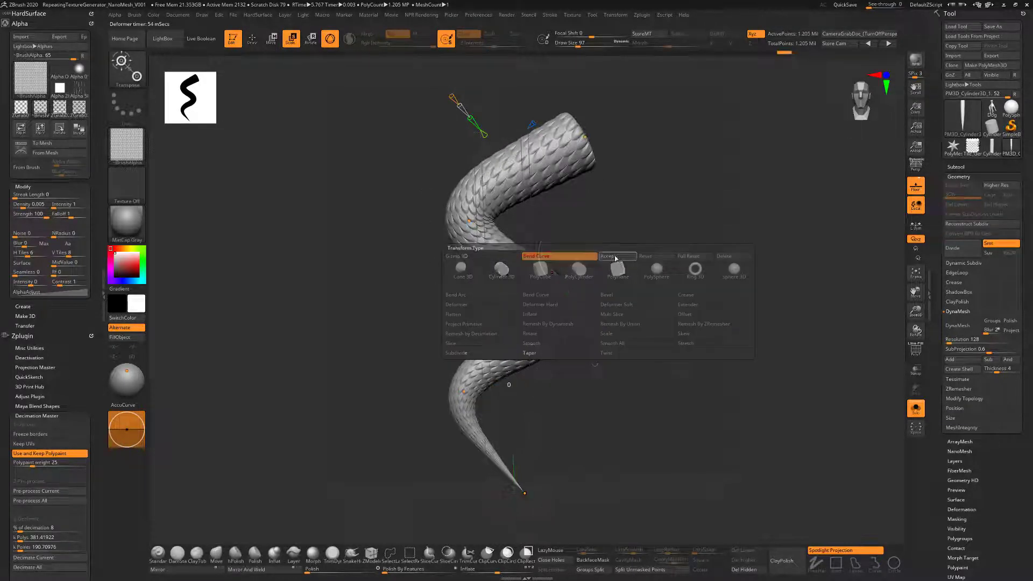
Smooth out the tentacle's lower and upper curves using the Move brush, enlarging the draw size to about 567.
key("q")
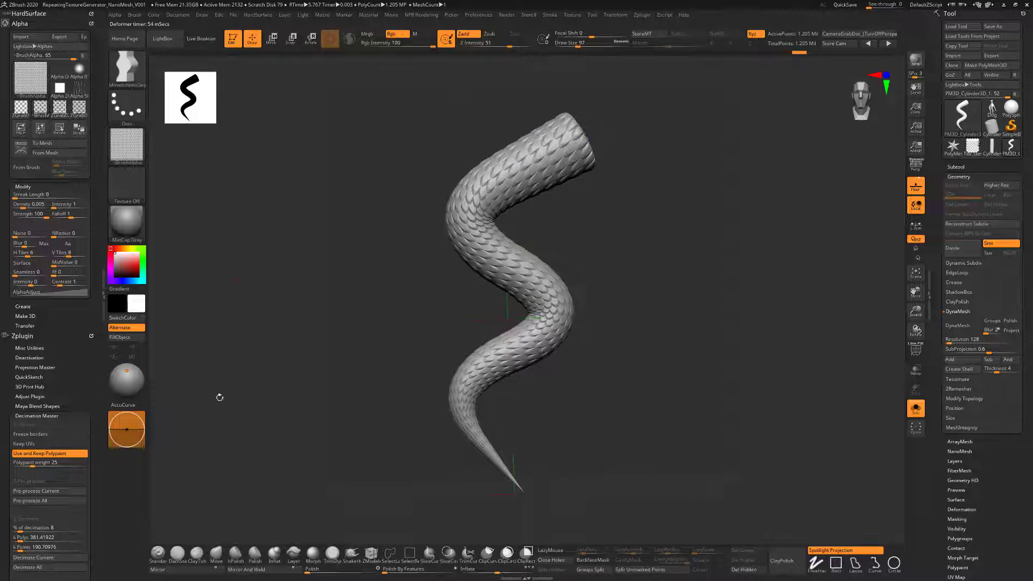
left_click(220, 561)
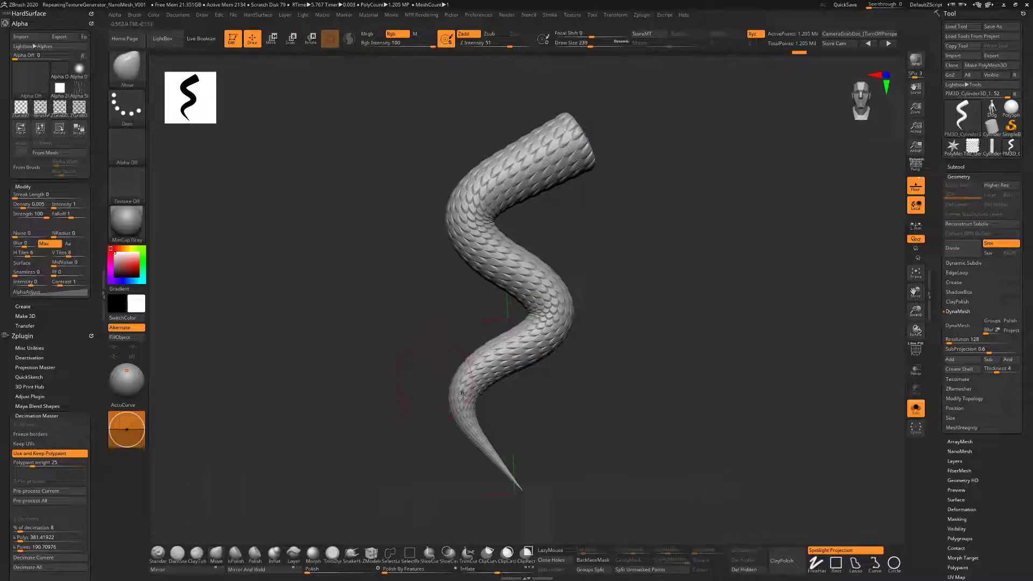
key("s")
left_click_drag(473, 458, 460, 411)
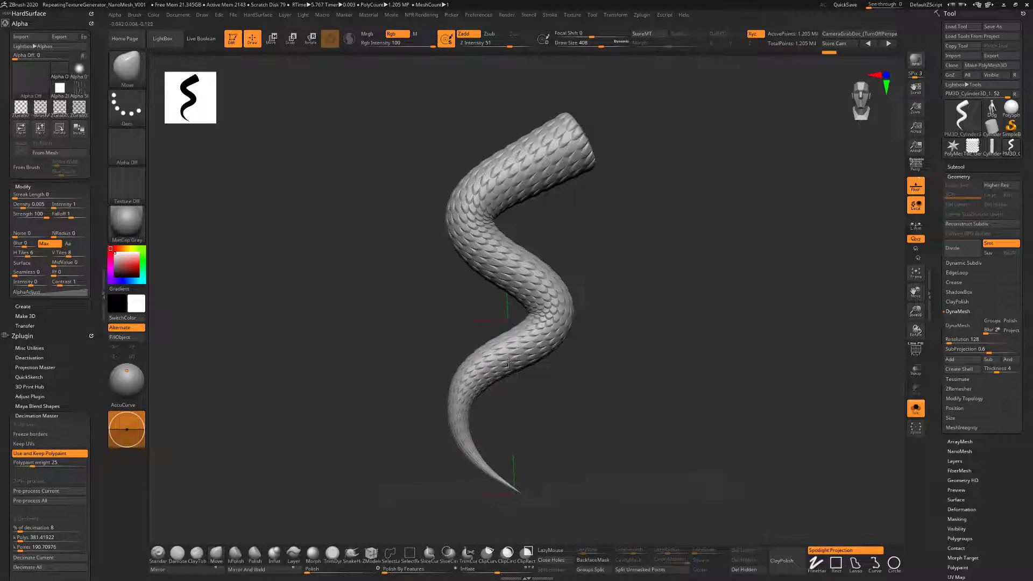
key("s")
left_click_drag(505, 275, 521, 276)
left_click_drag(518, 168, 487, 173)
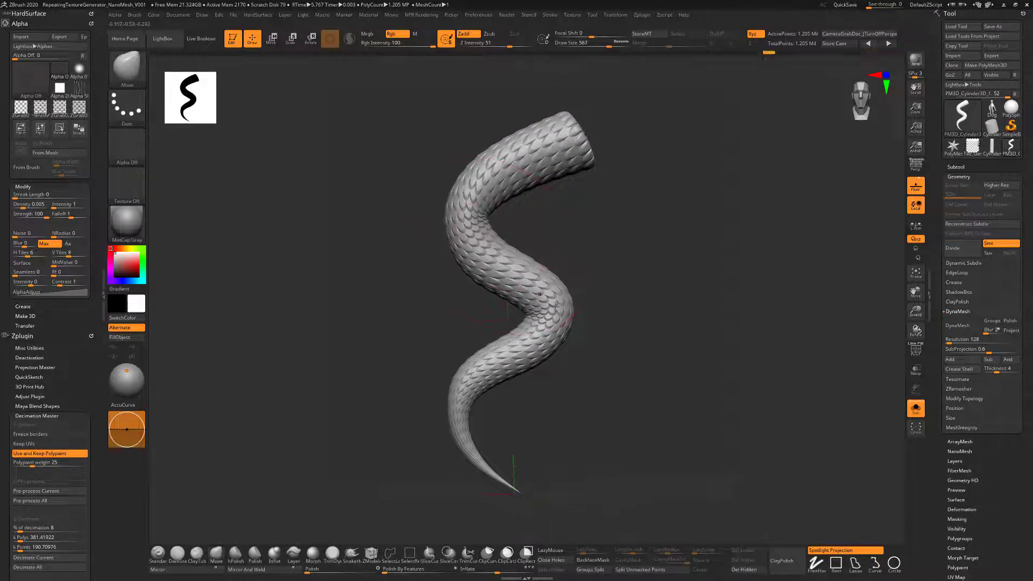
Turn on ArrayMesh for the scale-covered tentacle.
left_click_drag(581, 328, 636, 264)
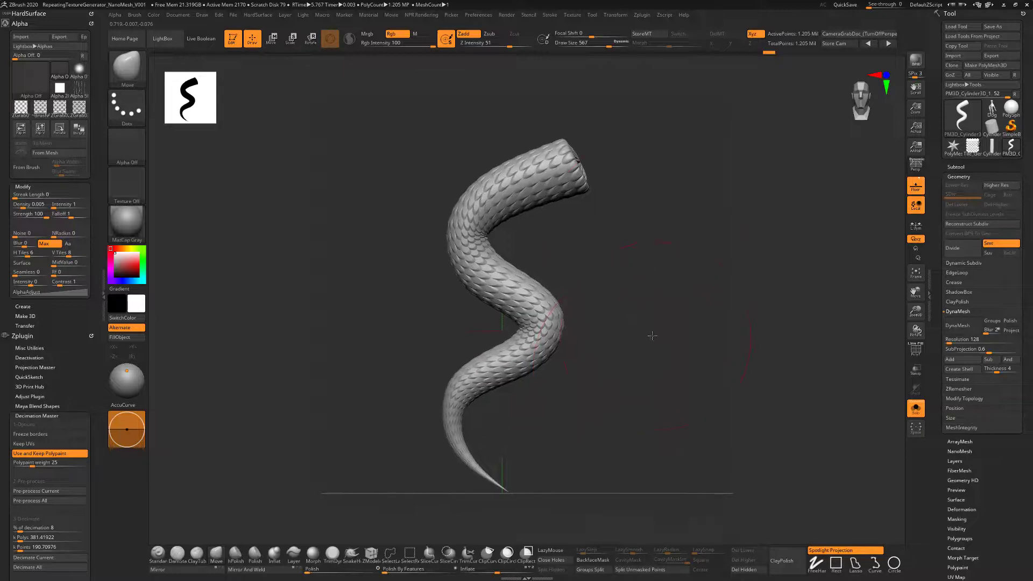
left_click_drag(651, 335, 655, 334)
left_click_drag(744, 285, 691, 302)
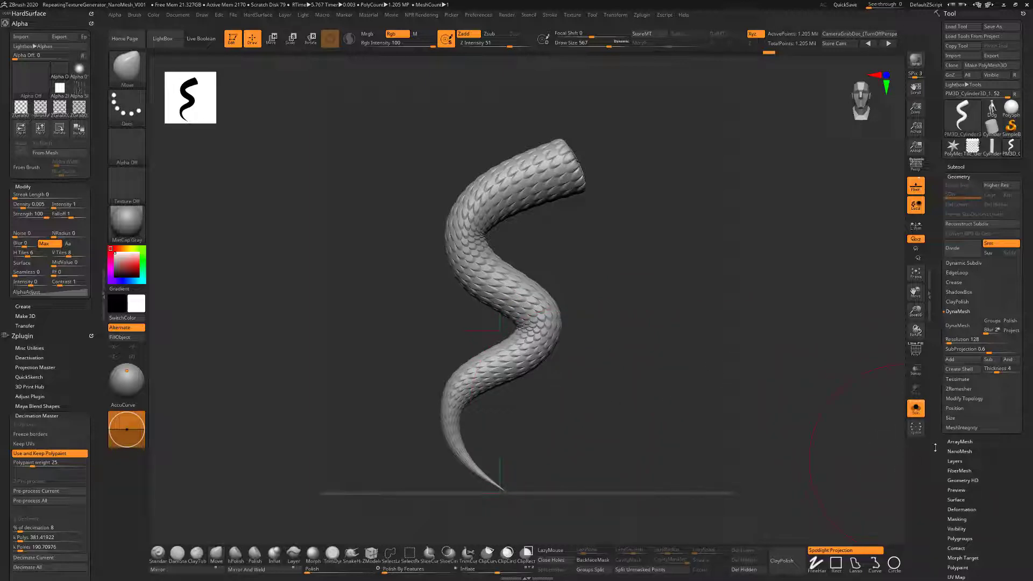
scroll(941, 441, "down", 1)
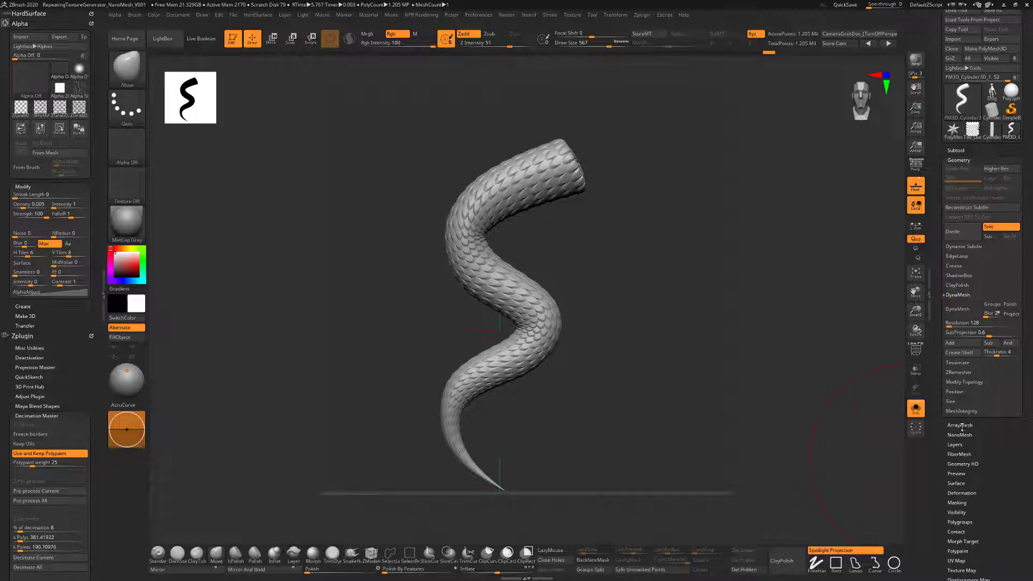
left_click(960, 426)
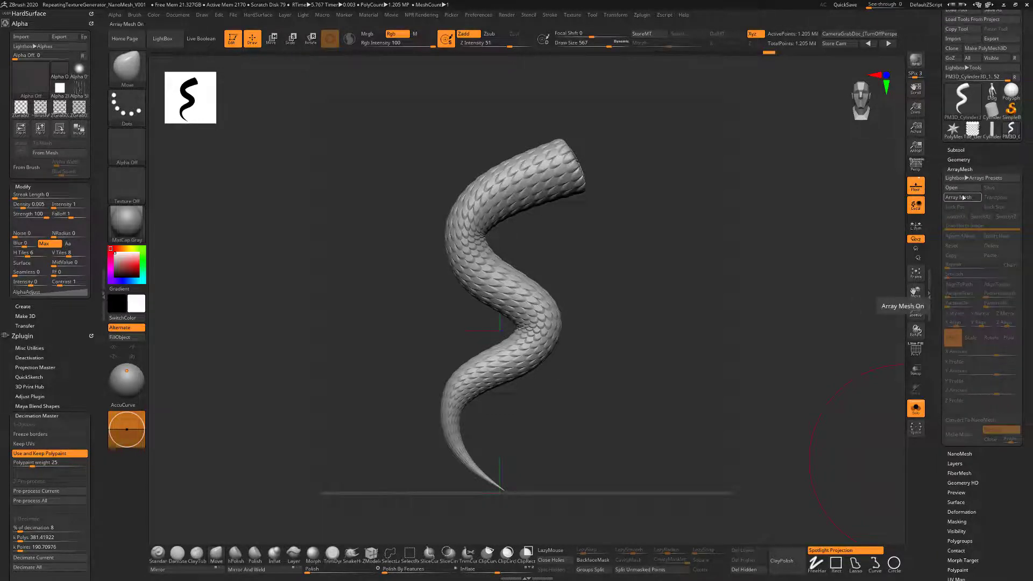
left_click(960, 198)
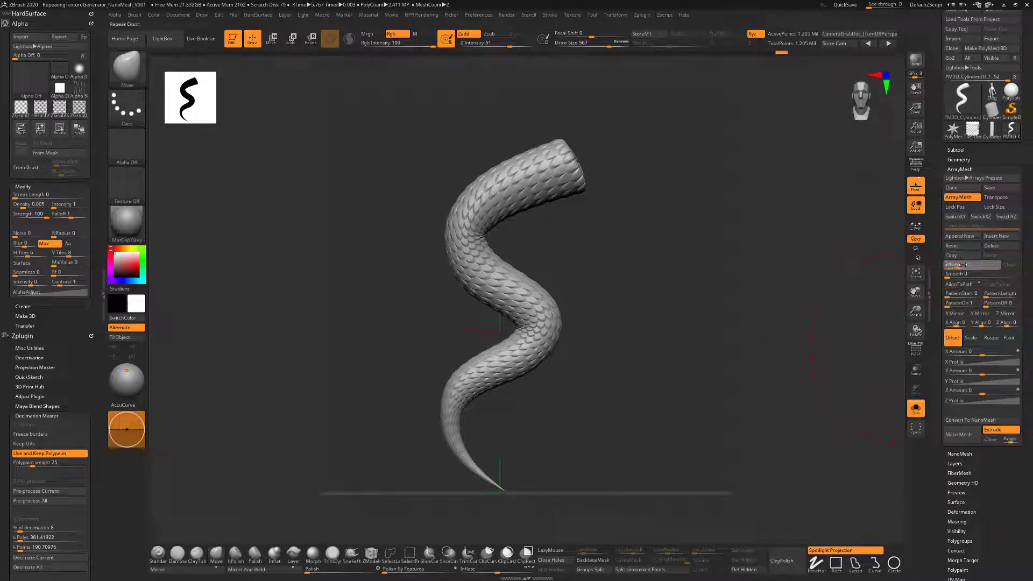
Set the ArrayMesh repeat count to 16 and the Z rotation amount to 360 to distribute the tentacle copies around a full circle.
left_click_drag(962, 265, 964, 265)
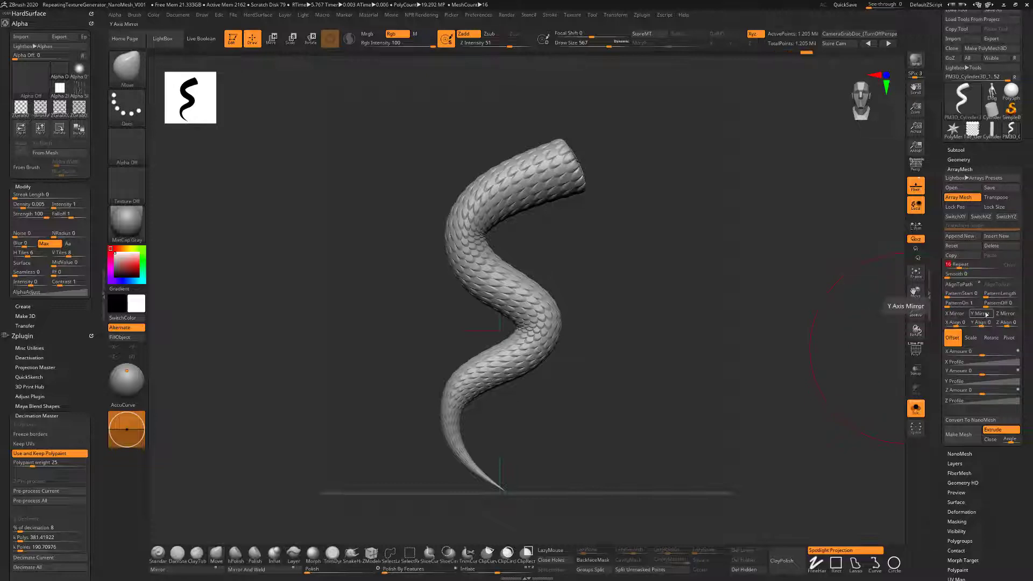
left_click(992, 339)
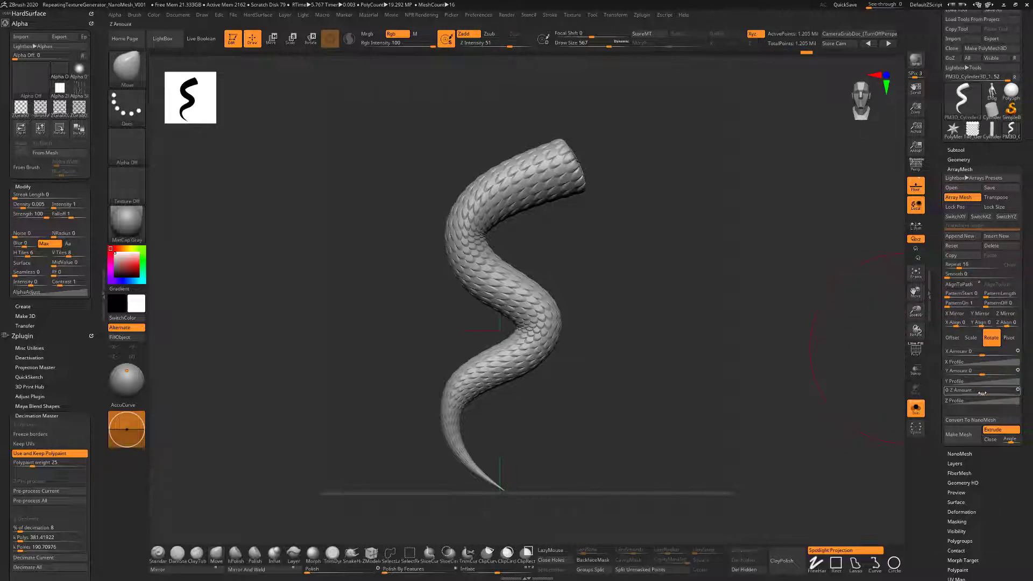
left_click_drag(982, 392, 1005, 392)
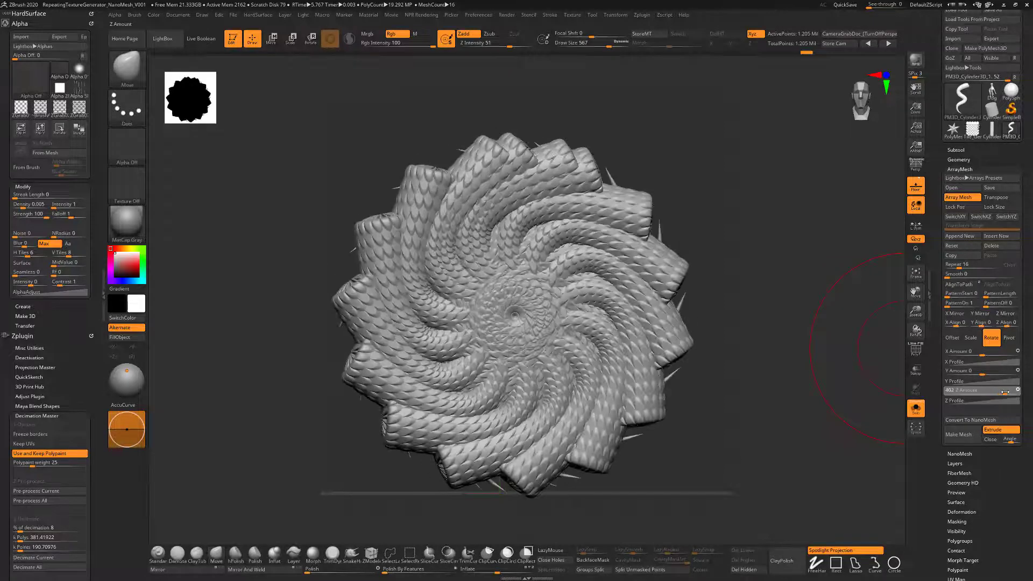
left_click(967, 390)
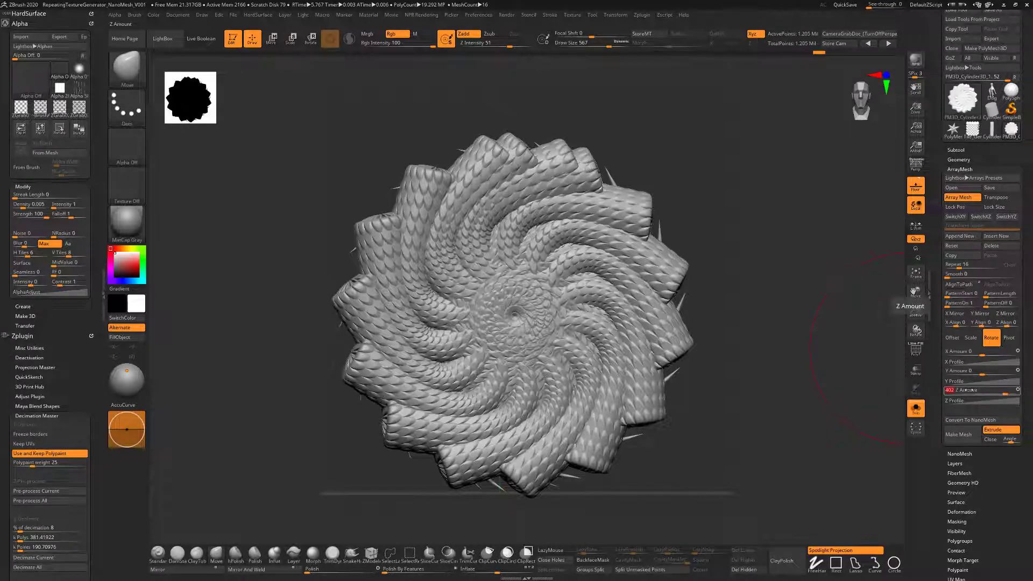
type("360")
key("Return")
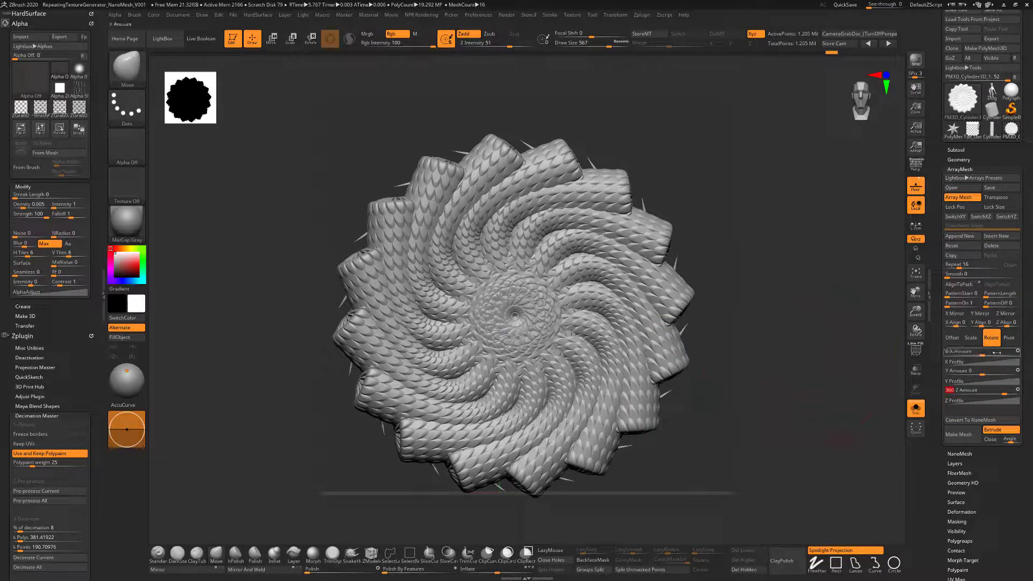
Set the array's Pivot Y amount to -0.5 to spread the tentacles outward from a small central opening.
left_click(1016, 339)
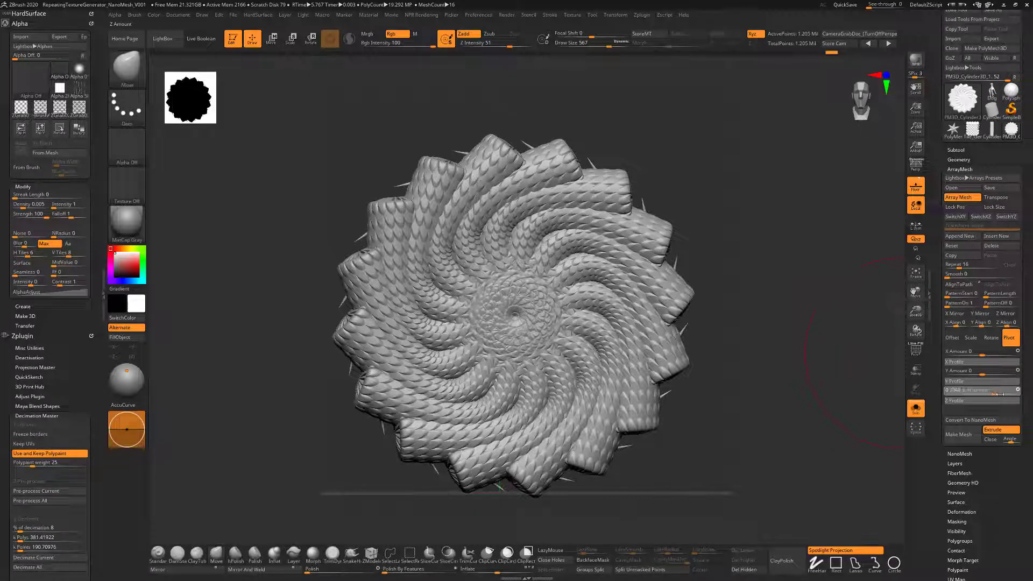
left_click_drag(996, 393, 967, 370)
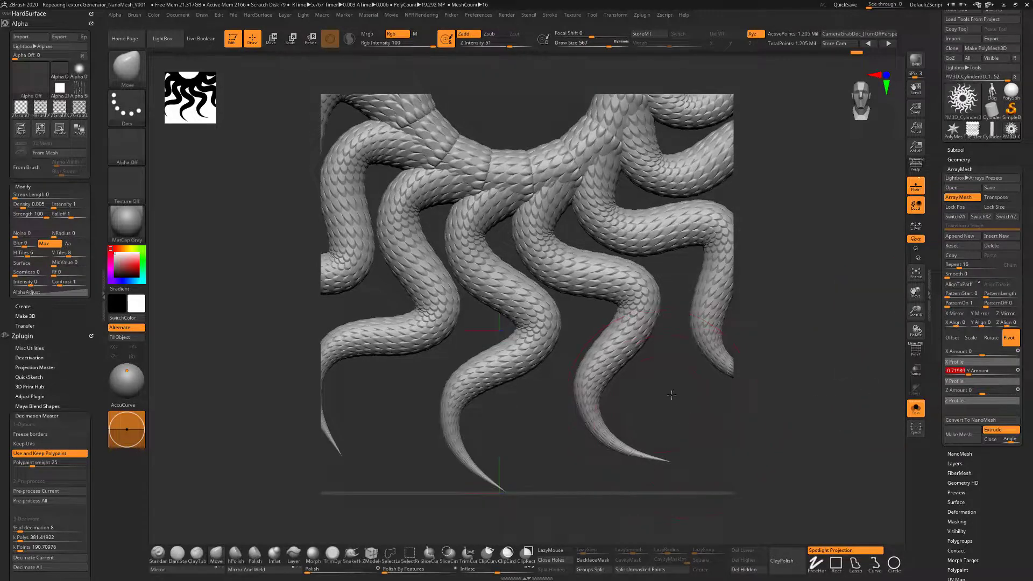
left_click_drag(673, 395, 698, 449, "alt")
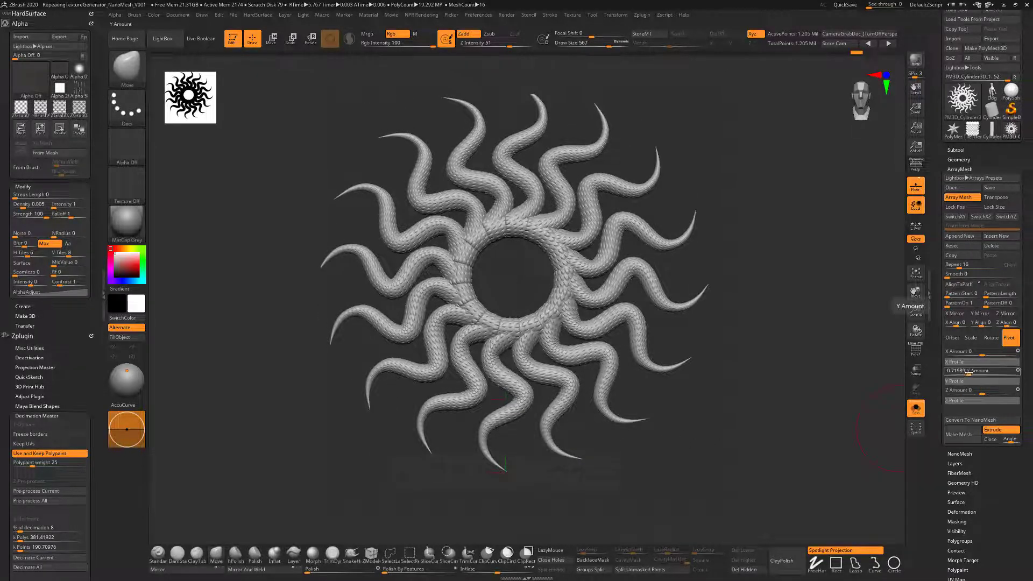
left_click_drag(982, 371, 968, 370)
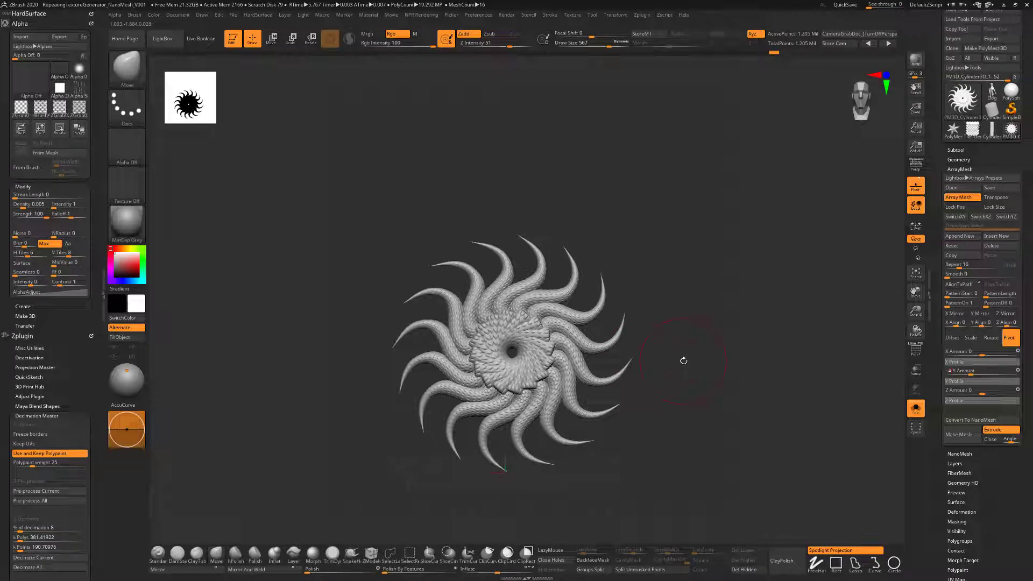
key("Return")
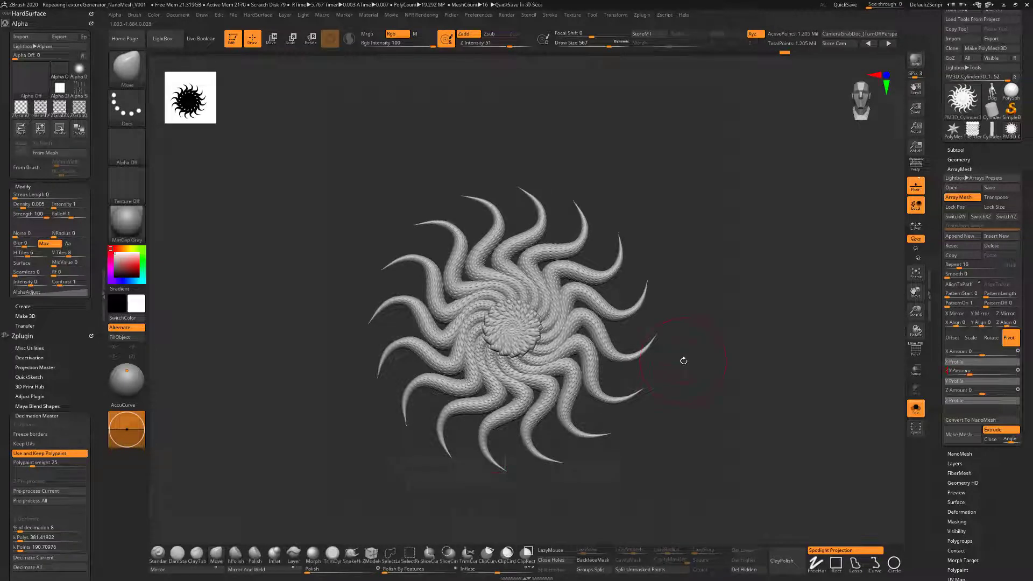
key("Return")
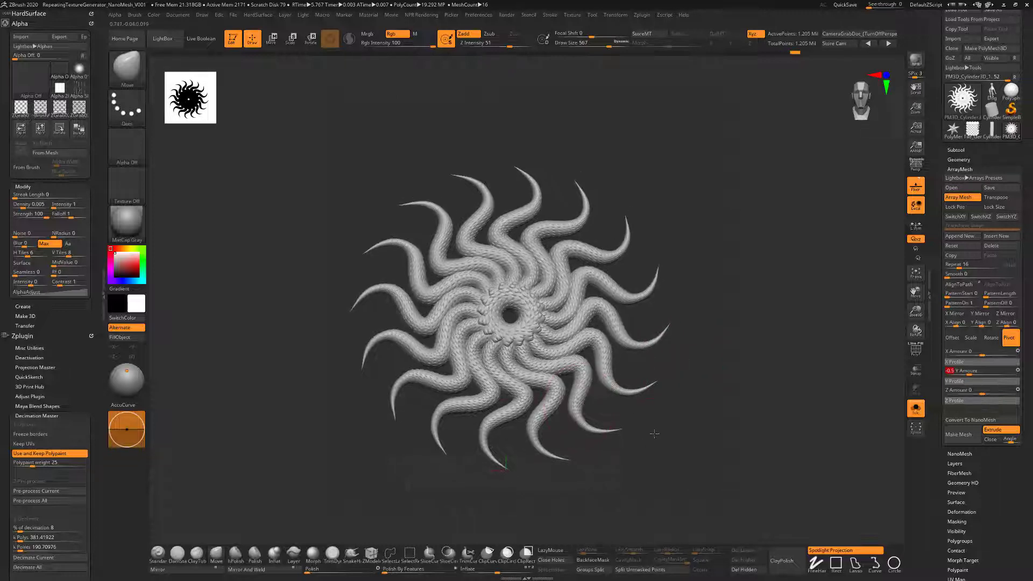
Hide the floor grid and turn on perspective for the tentacle array.
left_click(915, 185)
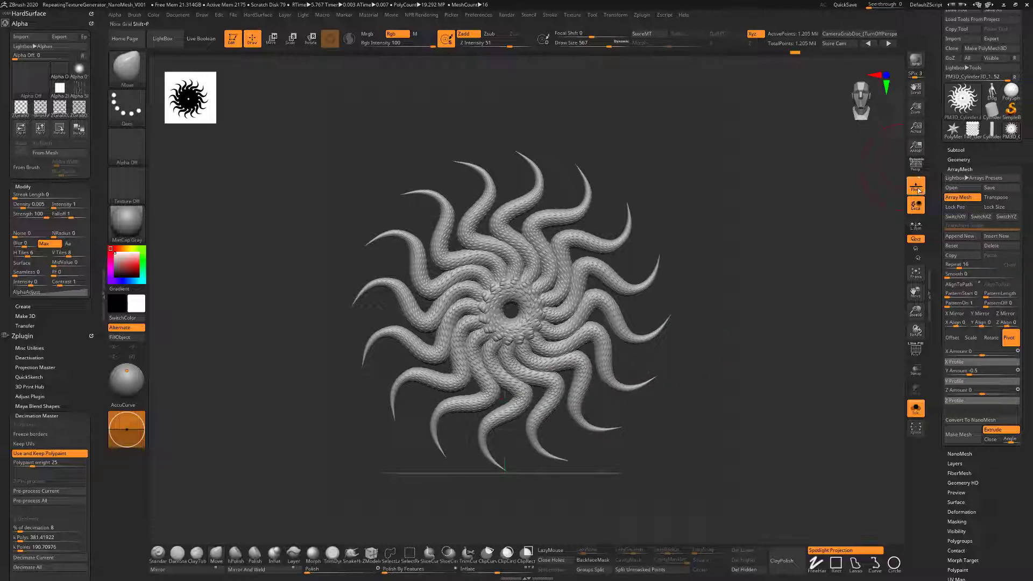
left_click_drag(663, 383, 679, 409)
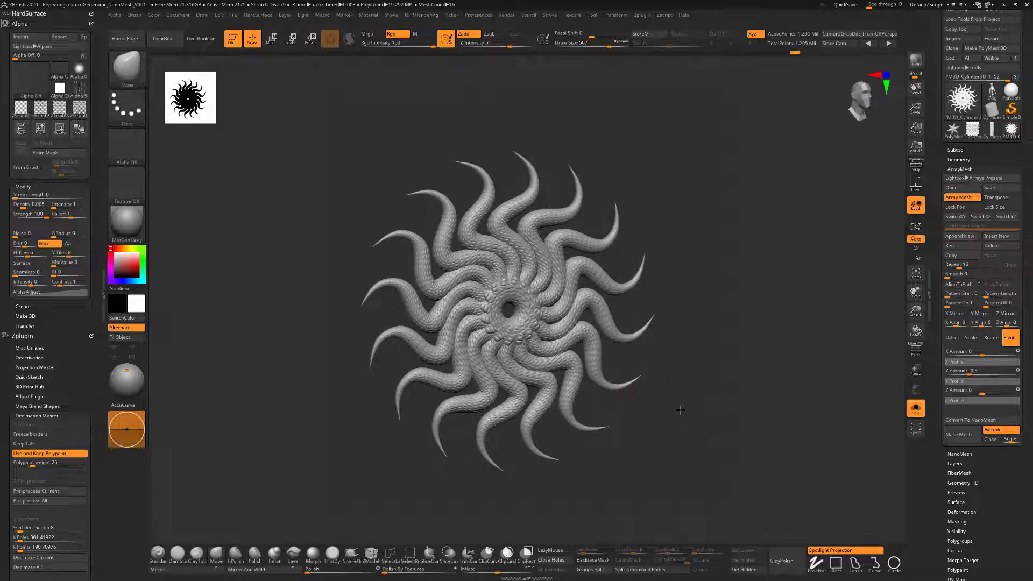
key("p")
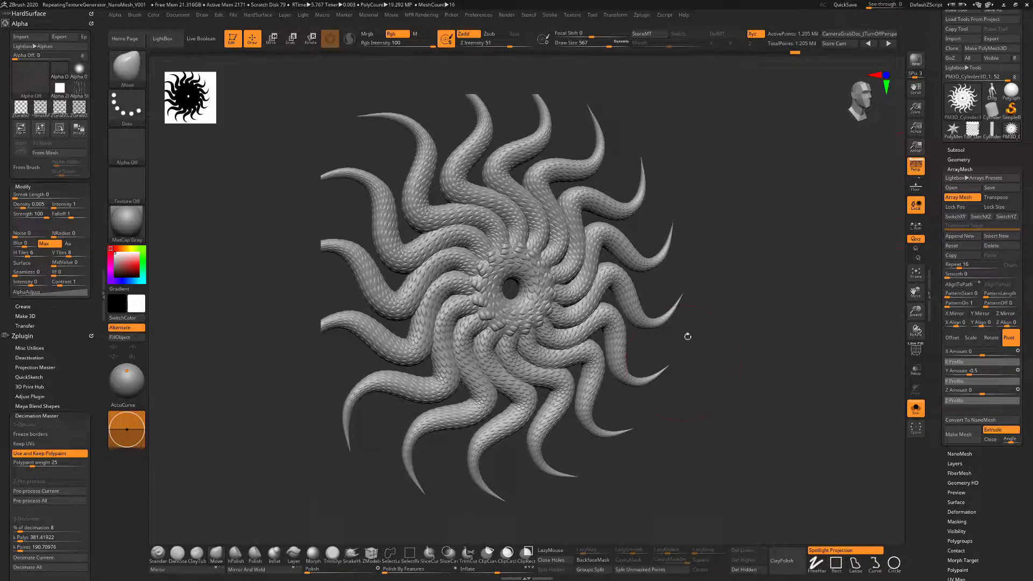
Frame the whole tentacle array in the canvas and render it with BPR.
left_click_drag(706, 369, 703, 413)
key("shift")
key("shift+r")
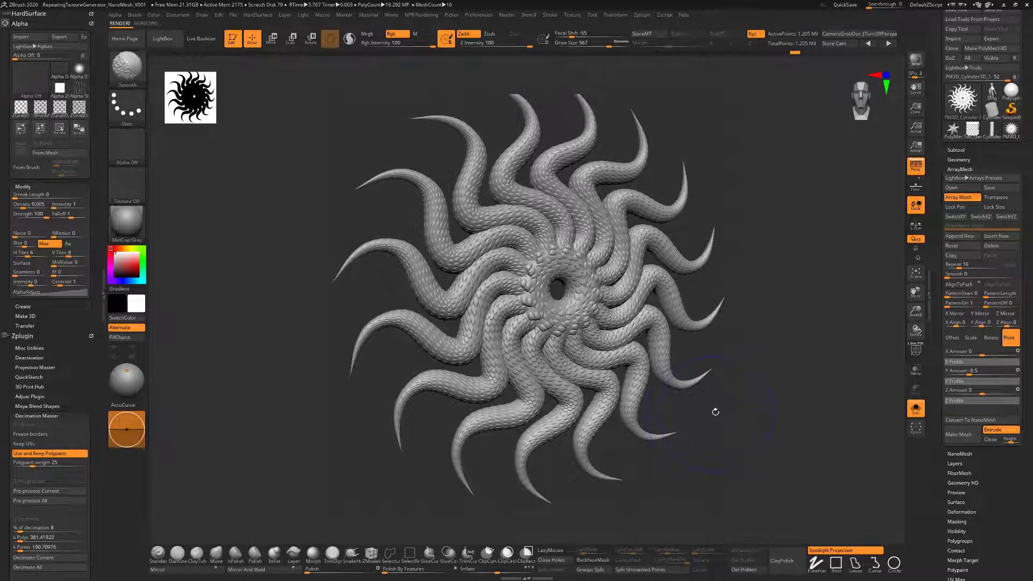